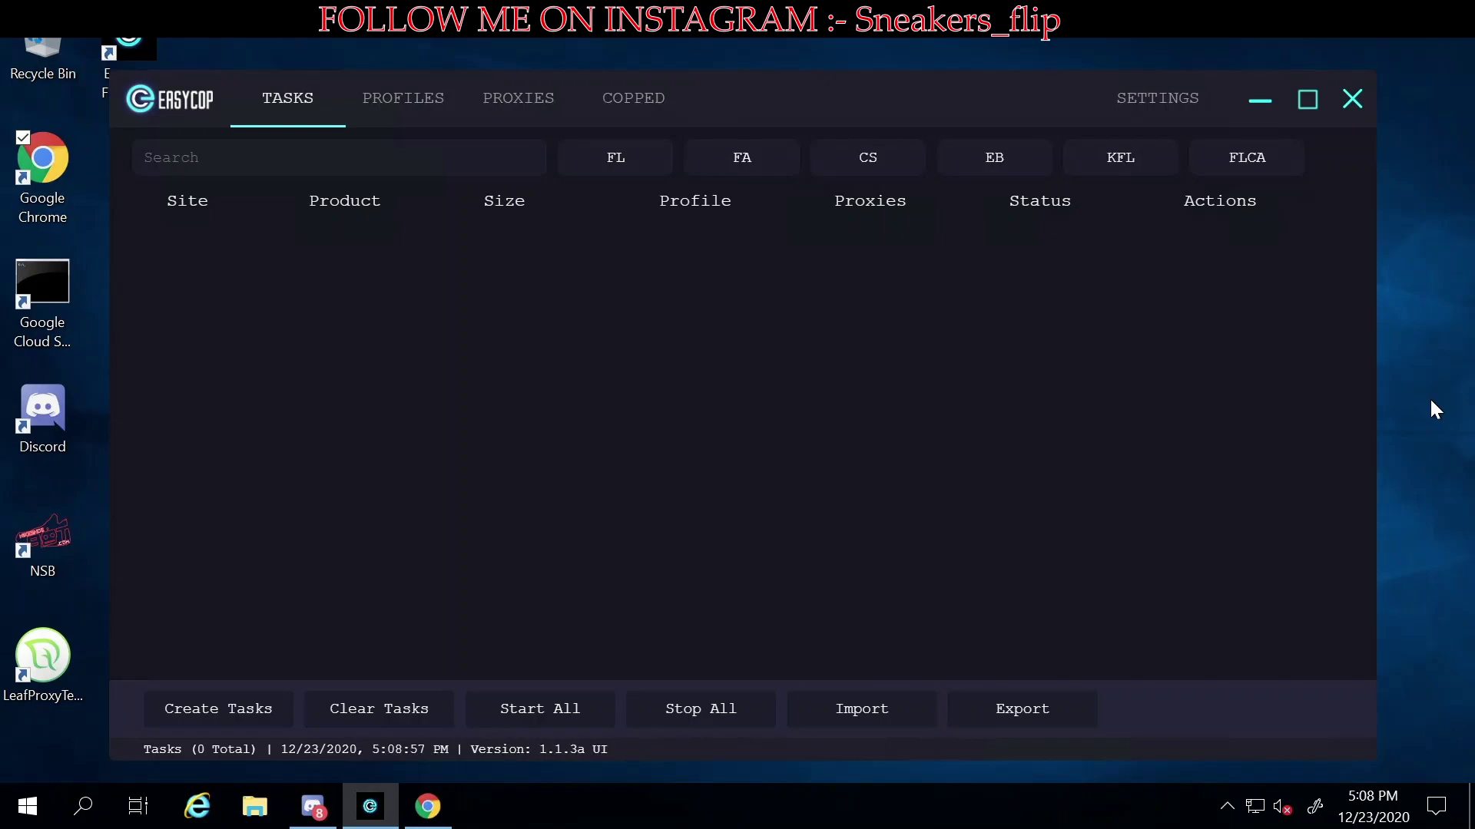
# - Show the Copped page listing five checked-out Yeezy Boost 350 V2 orders
pyautogui.click(617, 106)
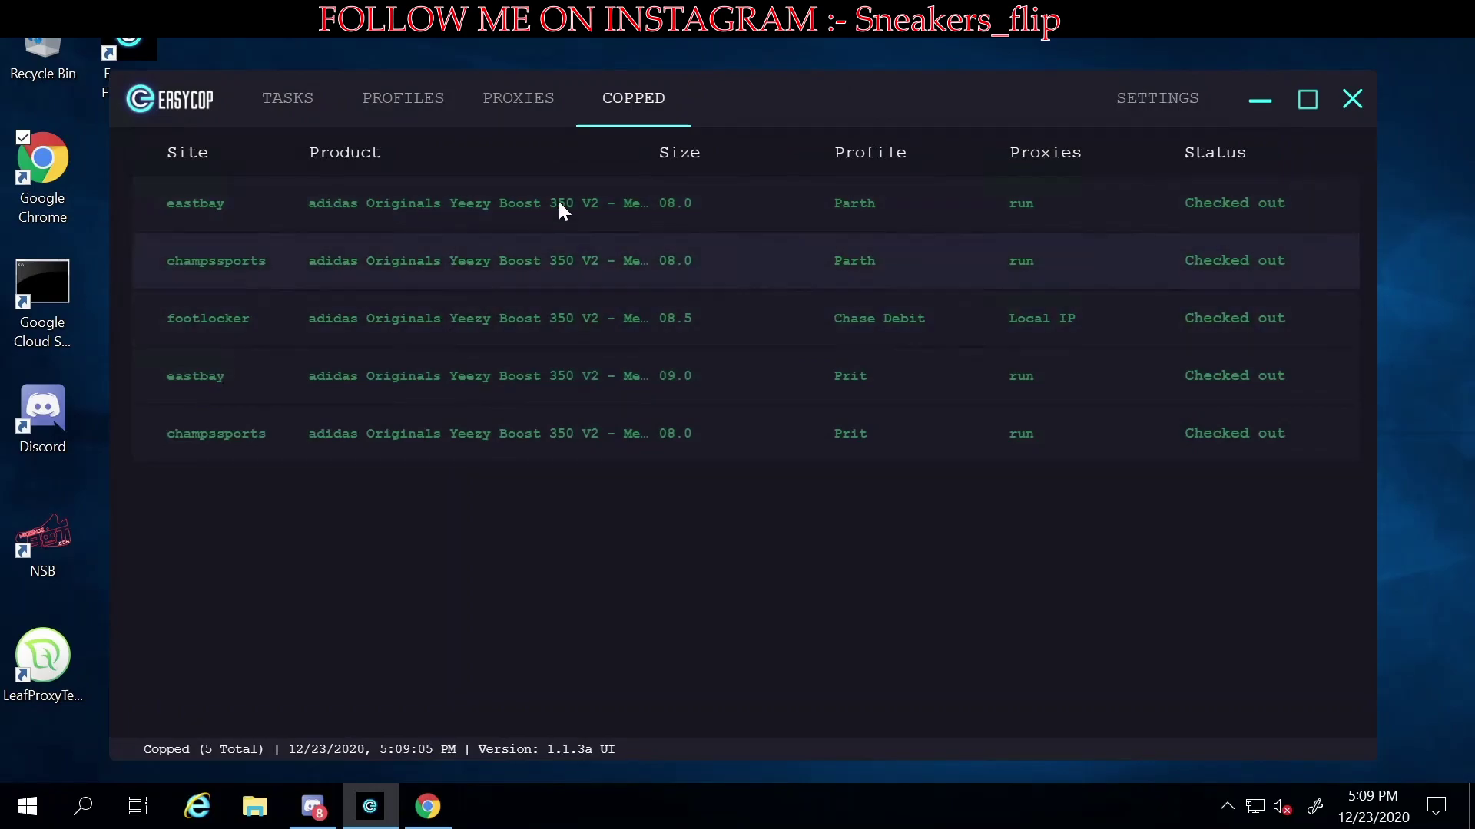
# - Return to the Tasks page, which shows 0 tasks
pyautogui.click(273, 117)
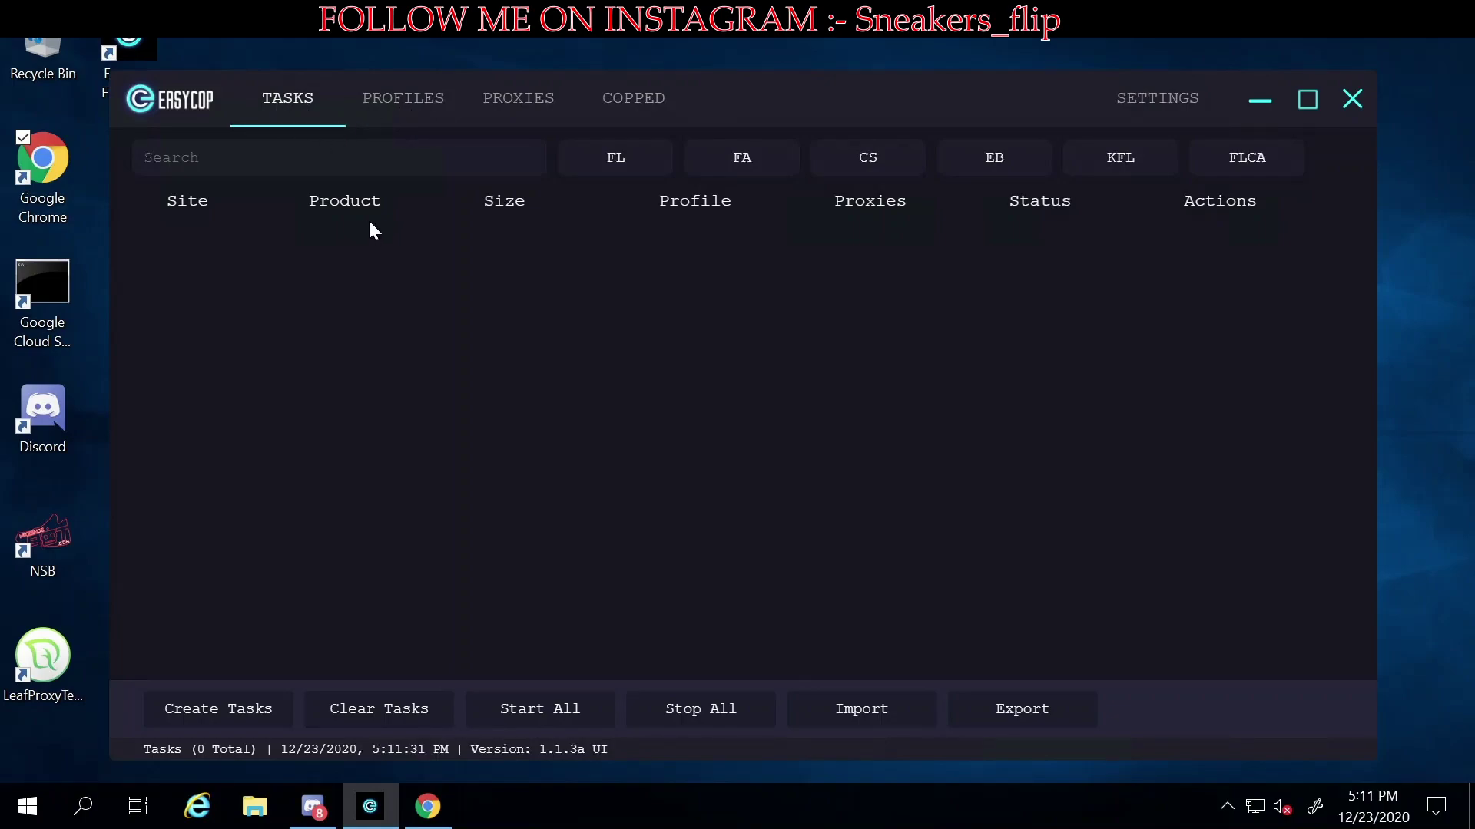
pyautogui.click(219, 711)
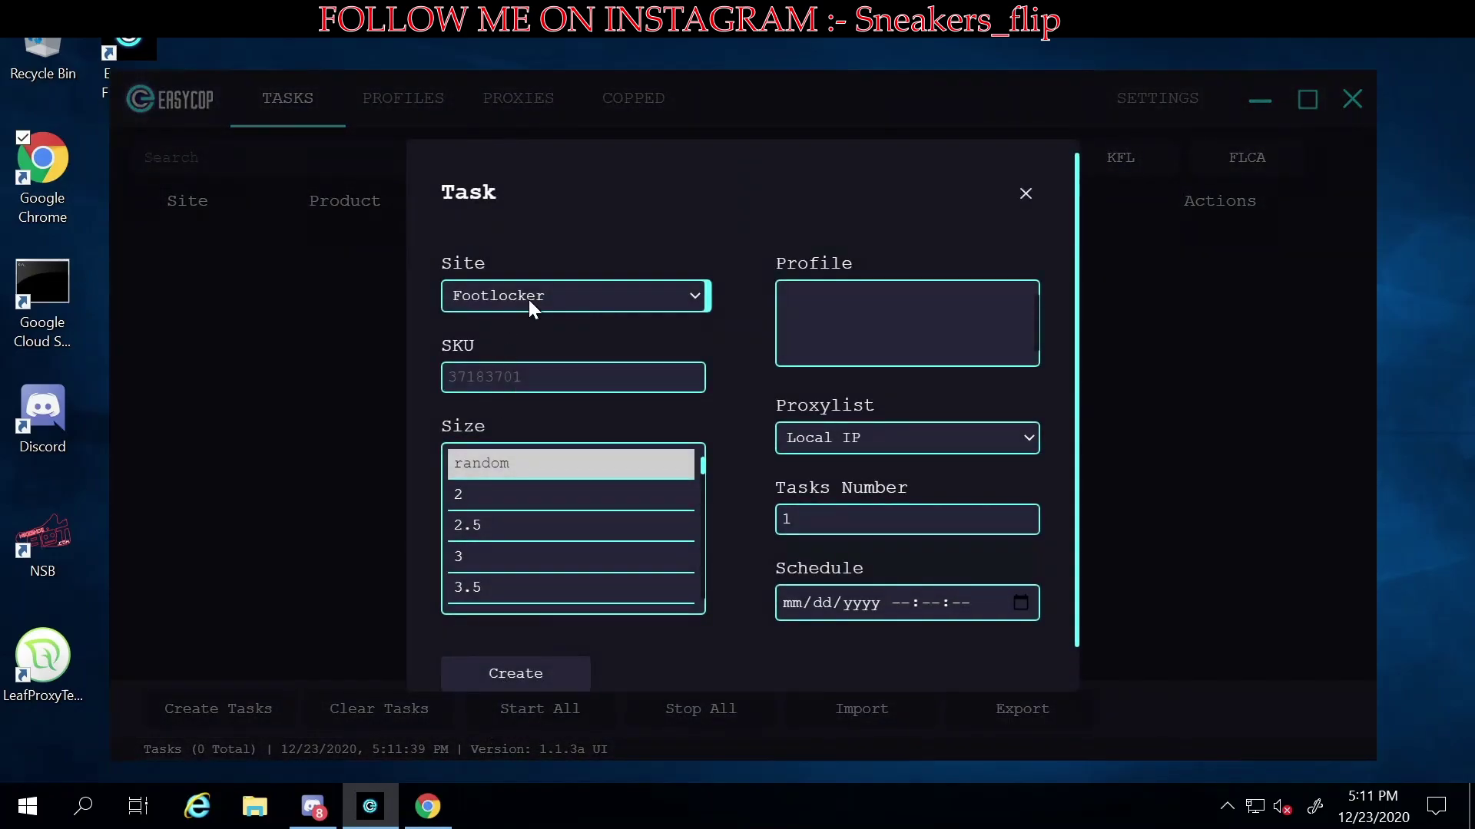
pyautogui.click(540, 306)
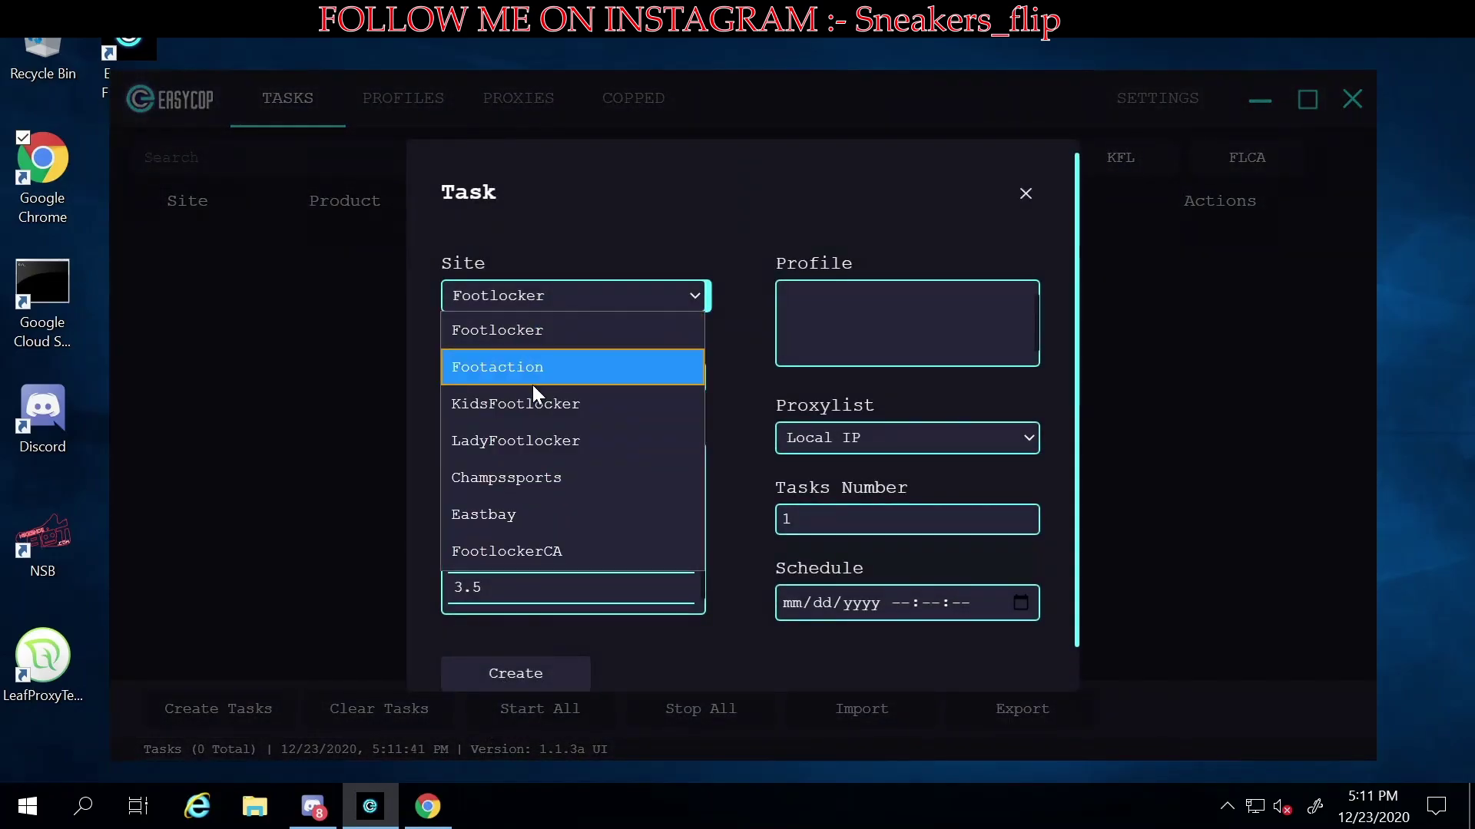
pyautogui.click(541, 333)
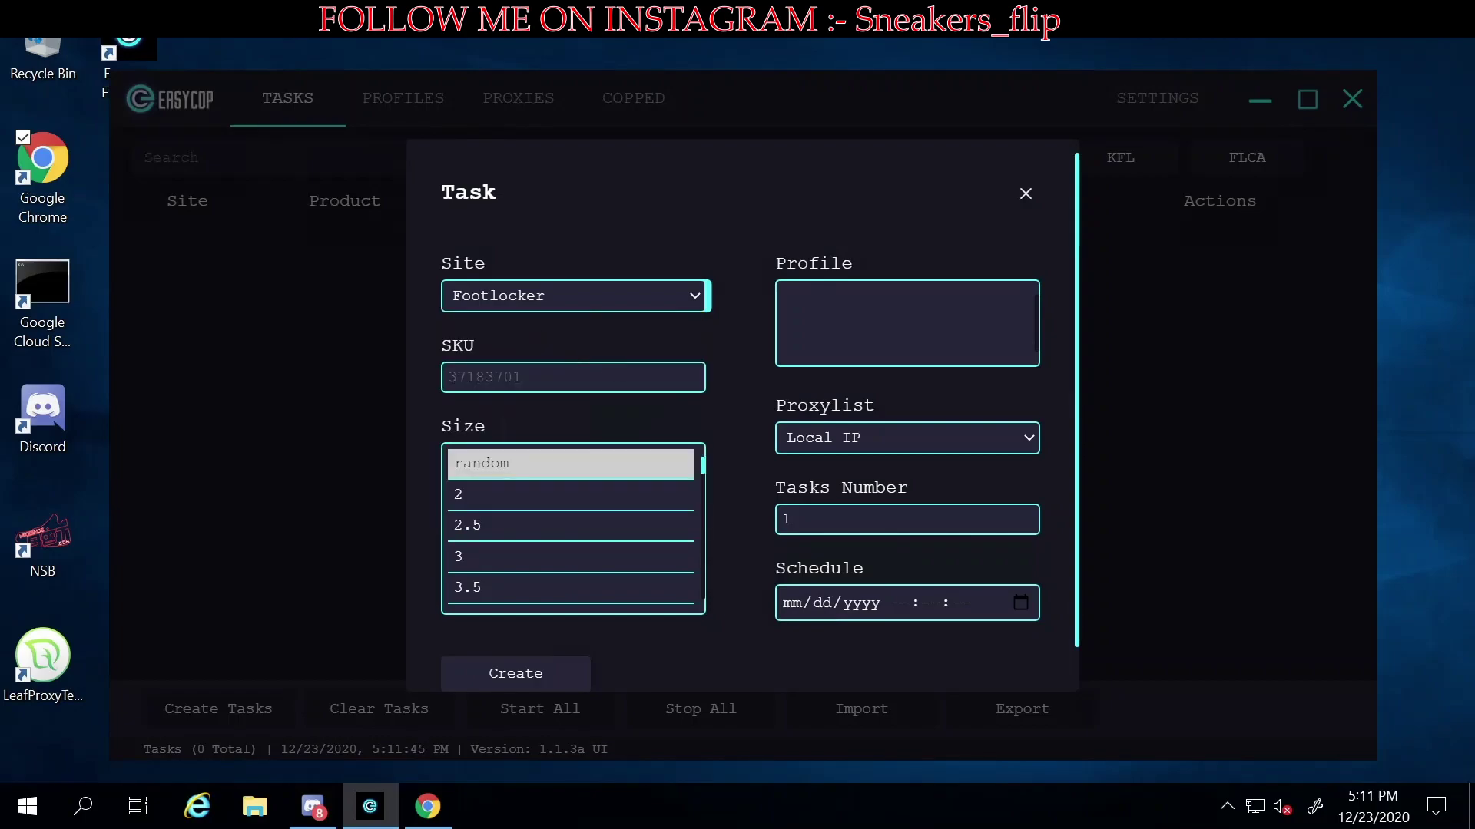
pyautogui.press('Return')
pyautogui.scroll(-3, 554, 521)
pyautogui.scroll(-4, 554, 520)
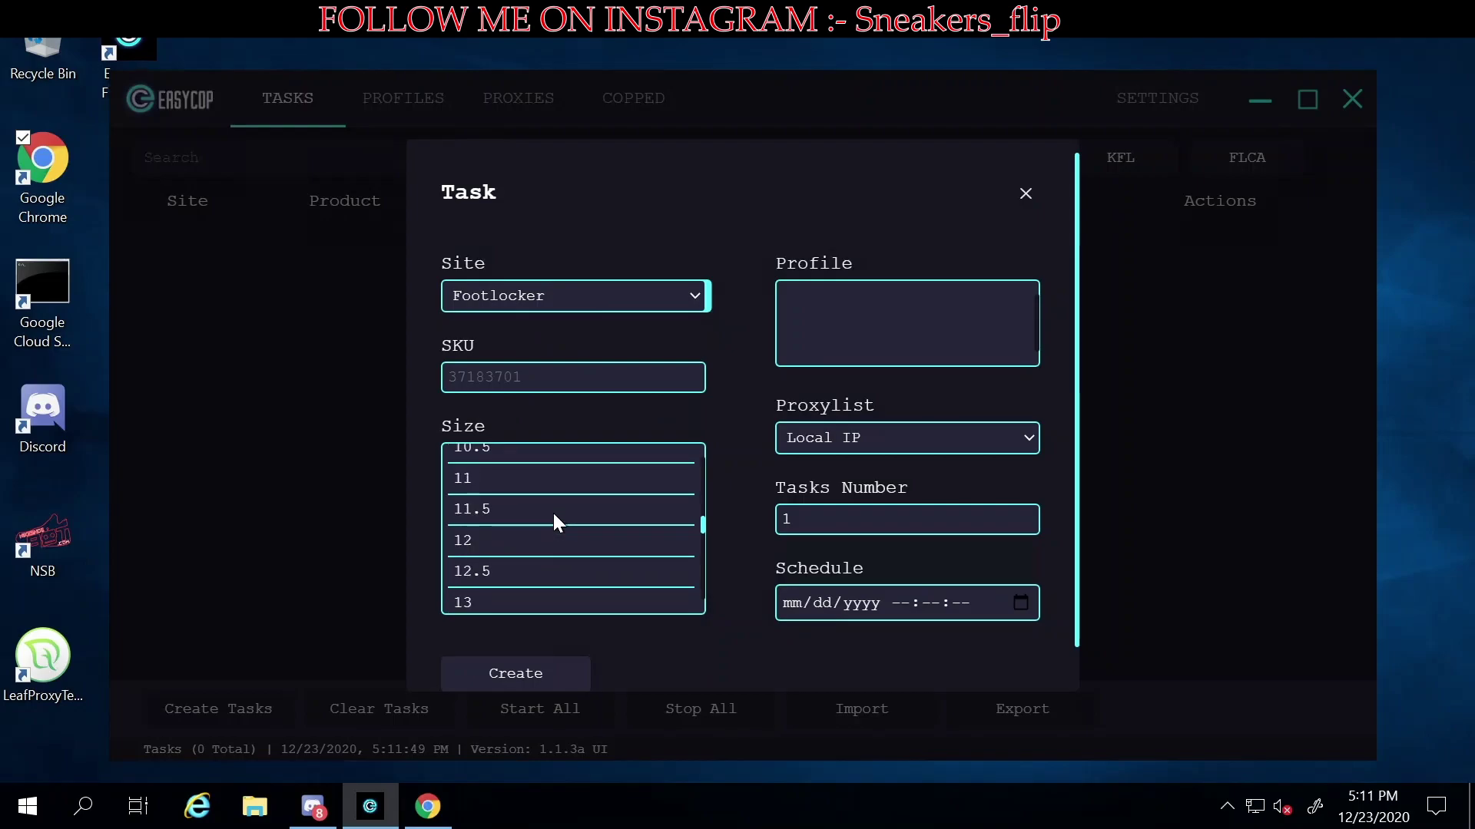
pyautogui.scroll(5, 553, 520)
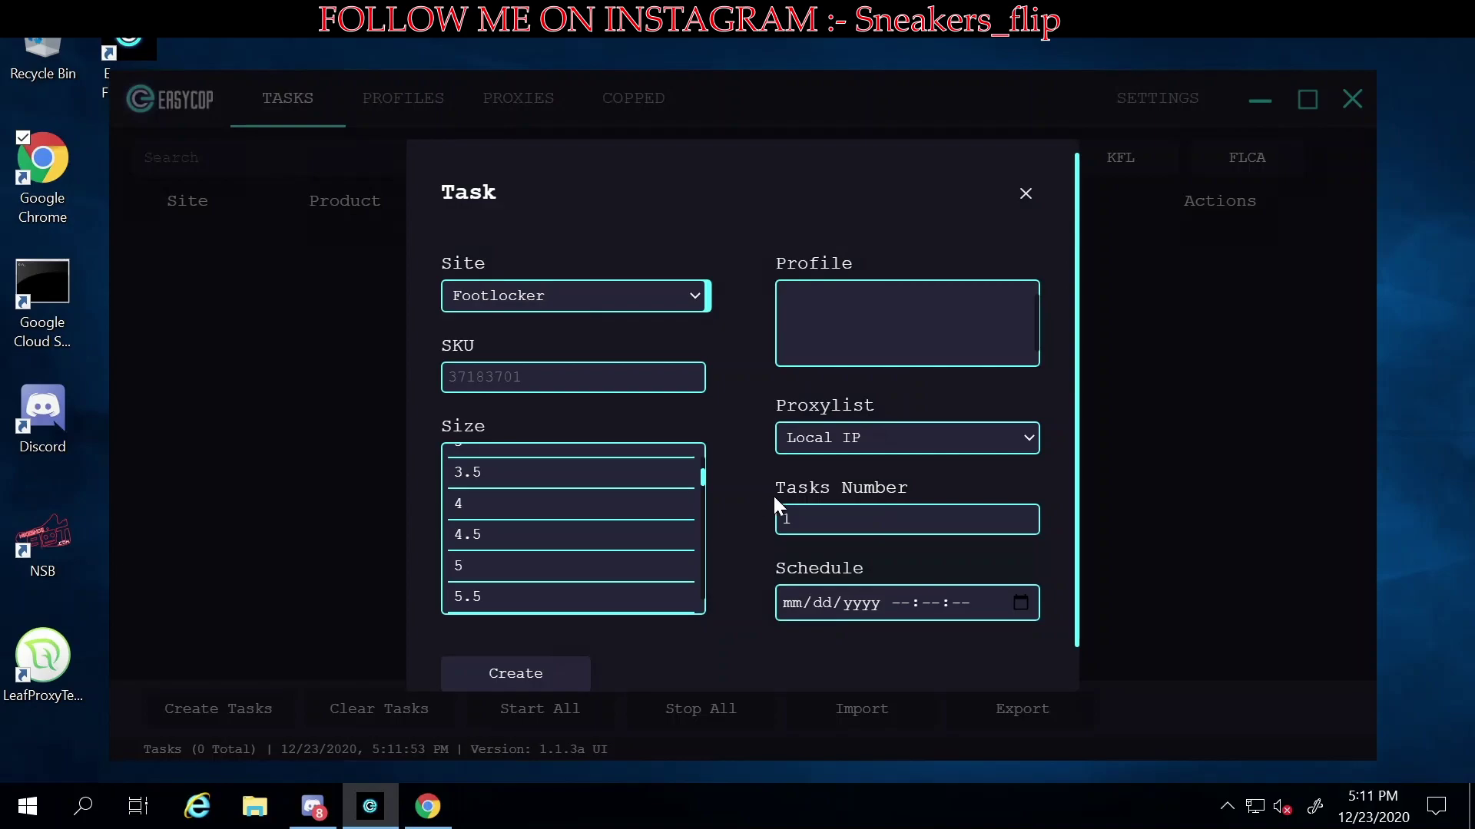
pyautogui.scroll(-1, 761, 552)
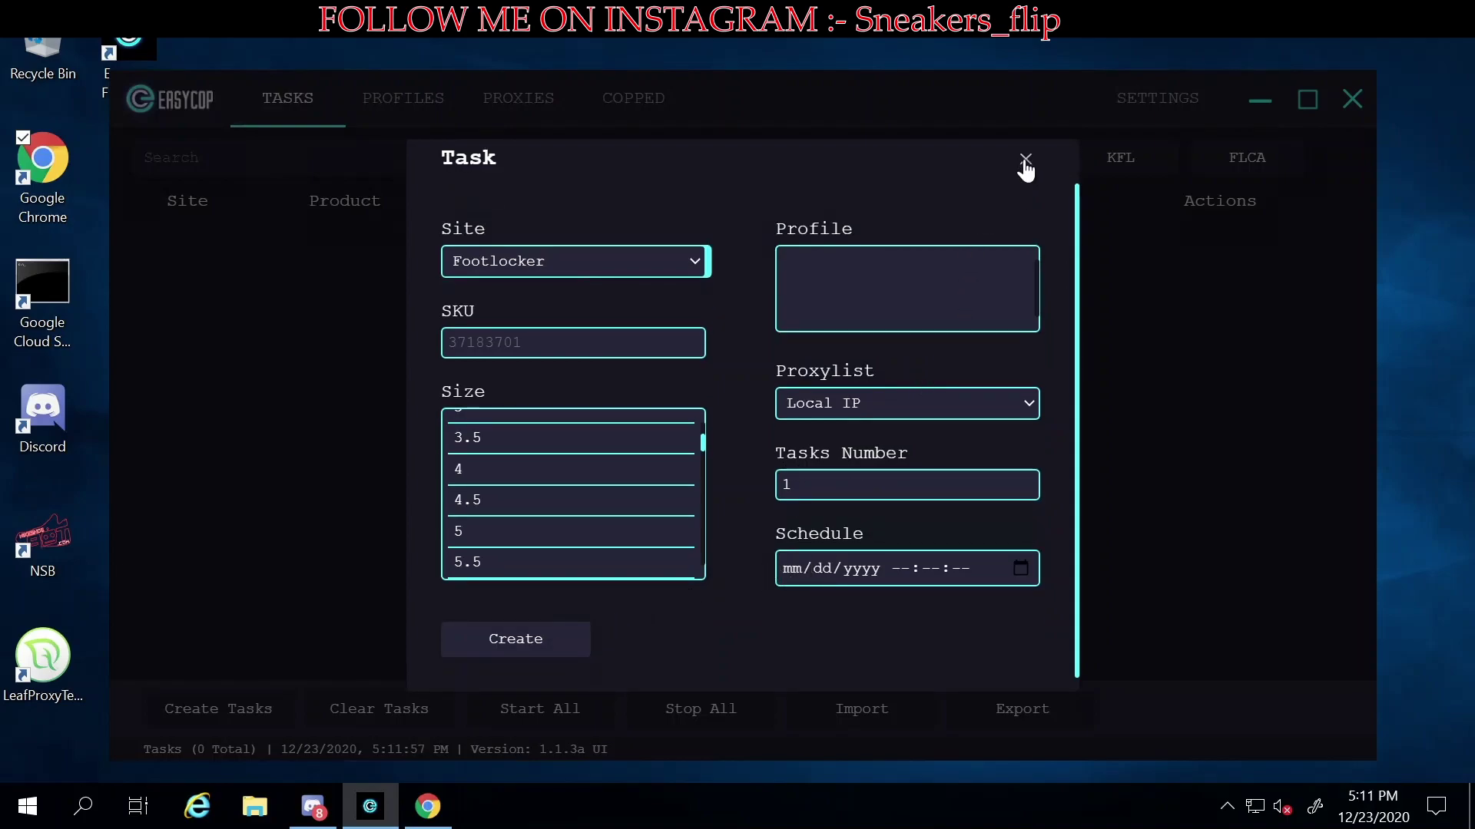
pyautogui.click(1024, 163)
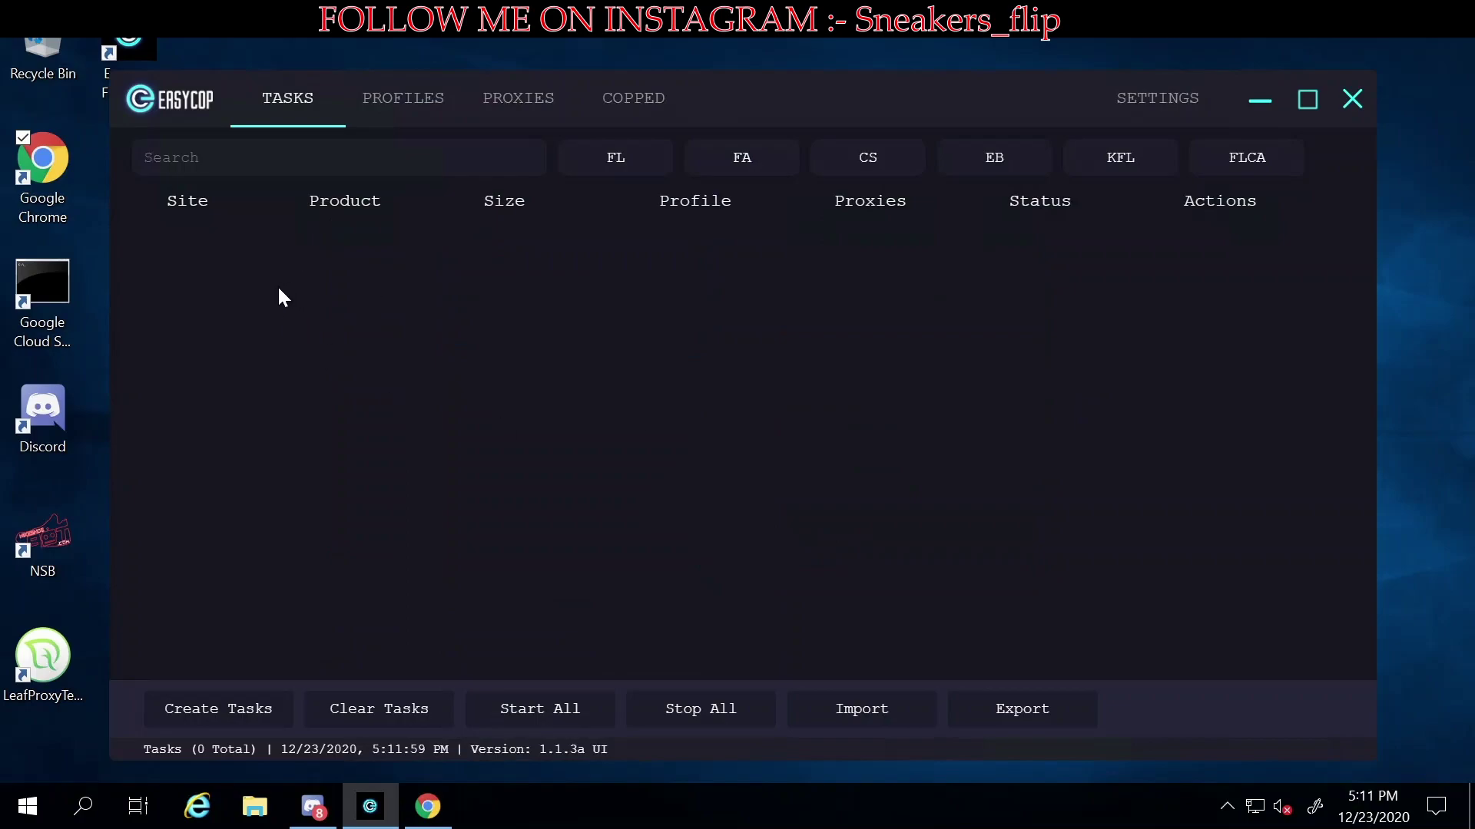
# - Start a new profile named test and enter its email, phone and card number
pyautogui.click(420, 115)
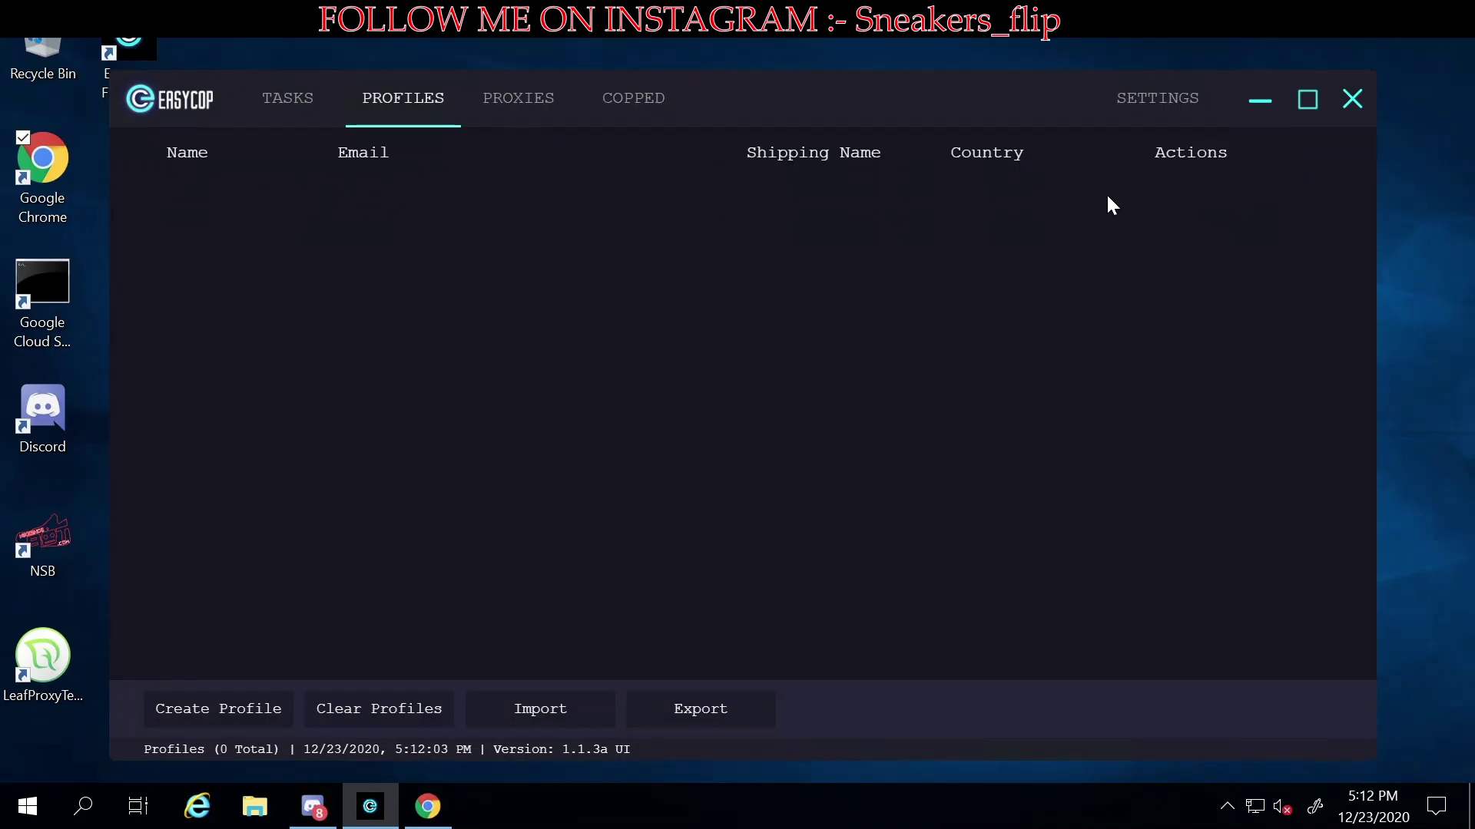
pyautogui.click(247, 707)
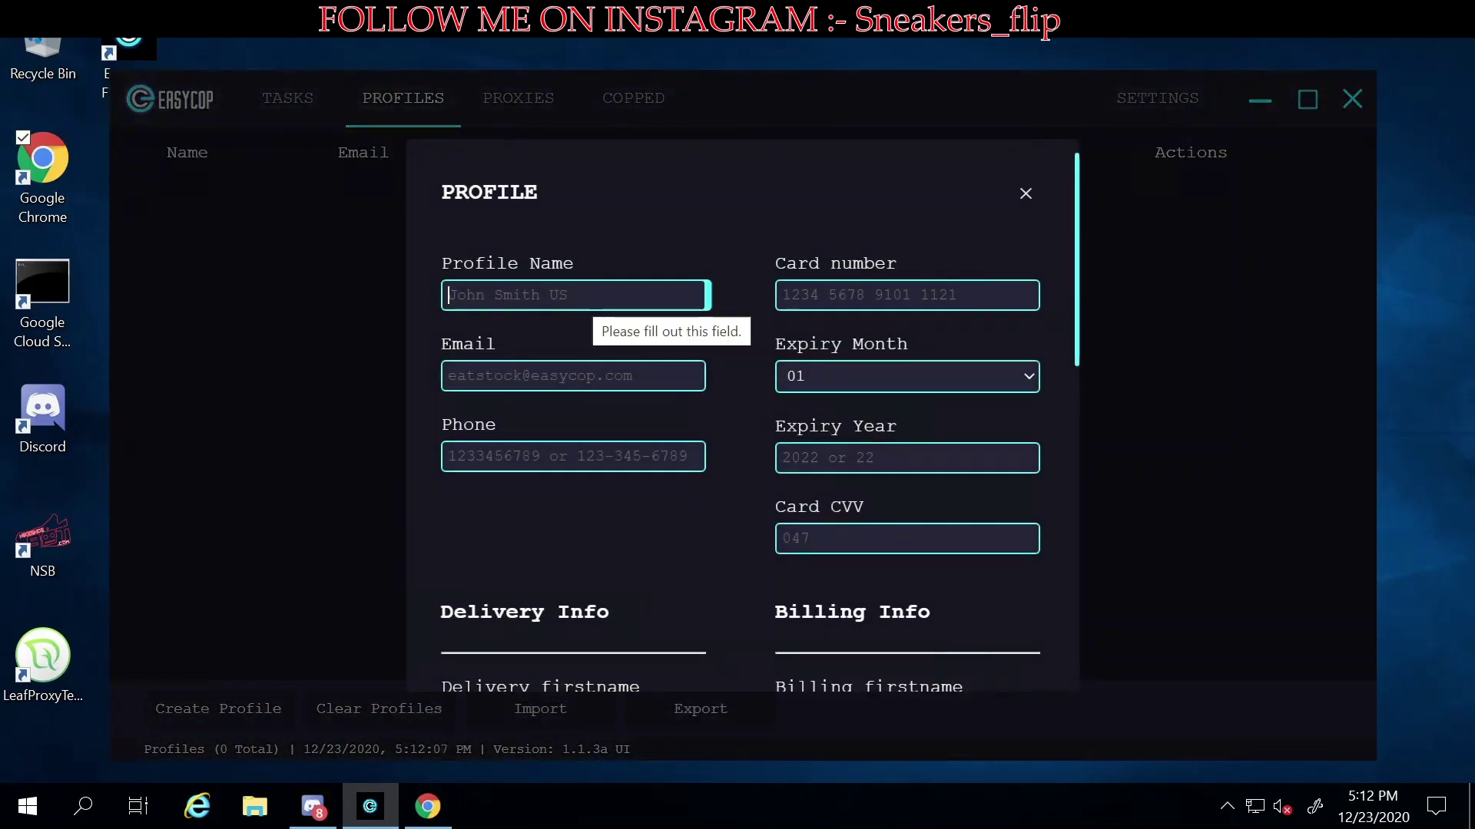
pyautogui.write('test')
pyautogui.click(461, 375)
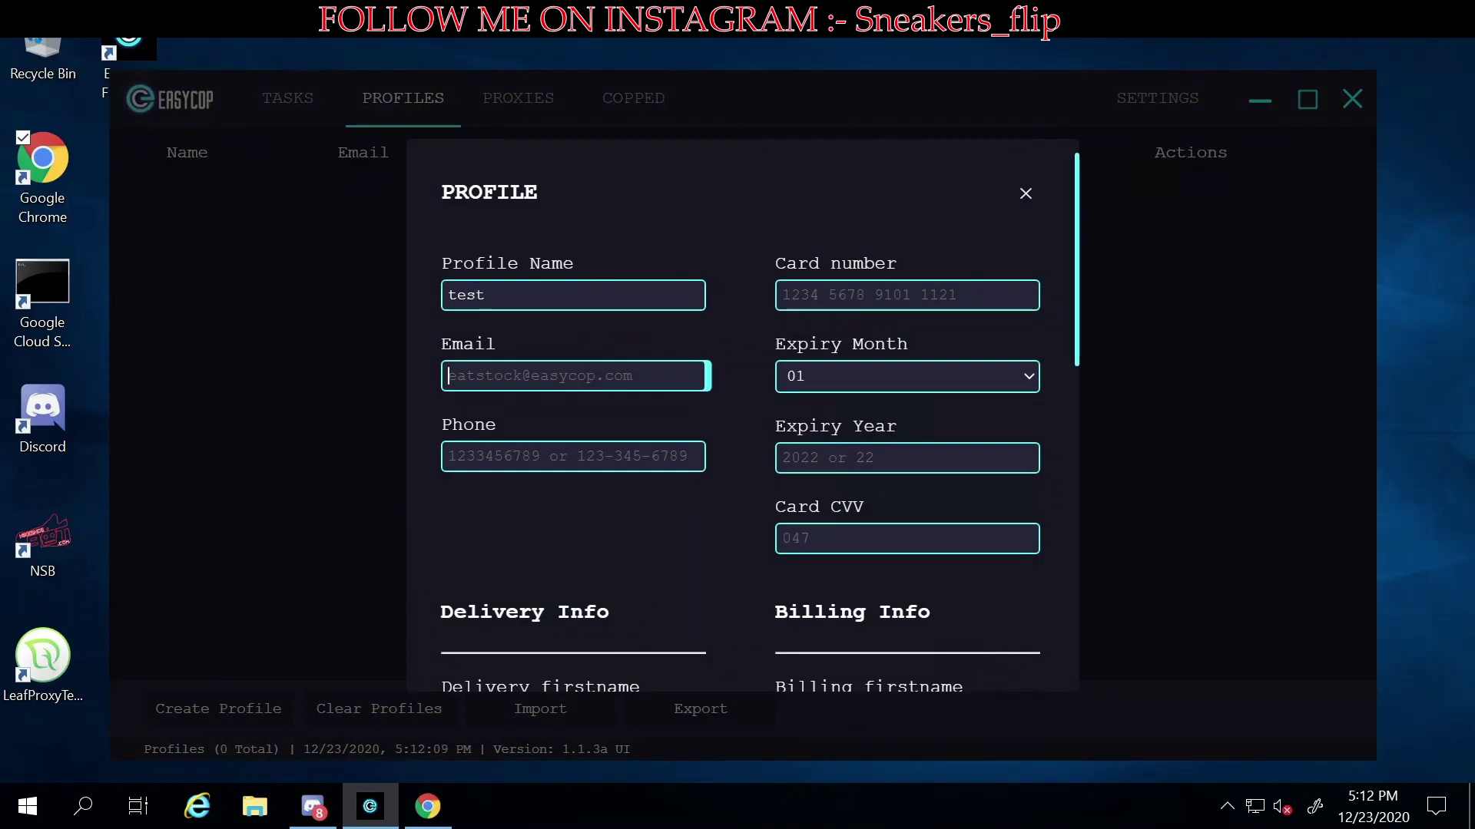
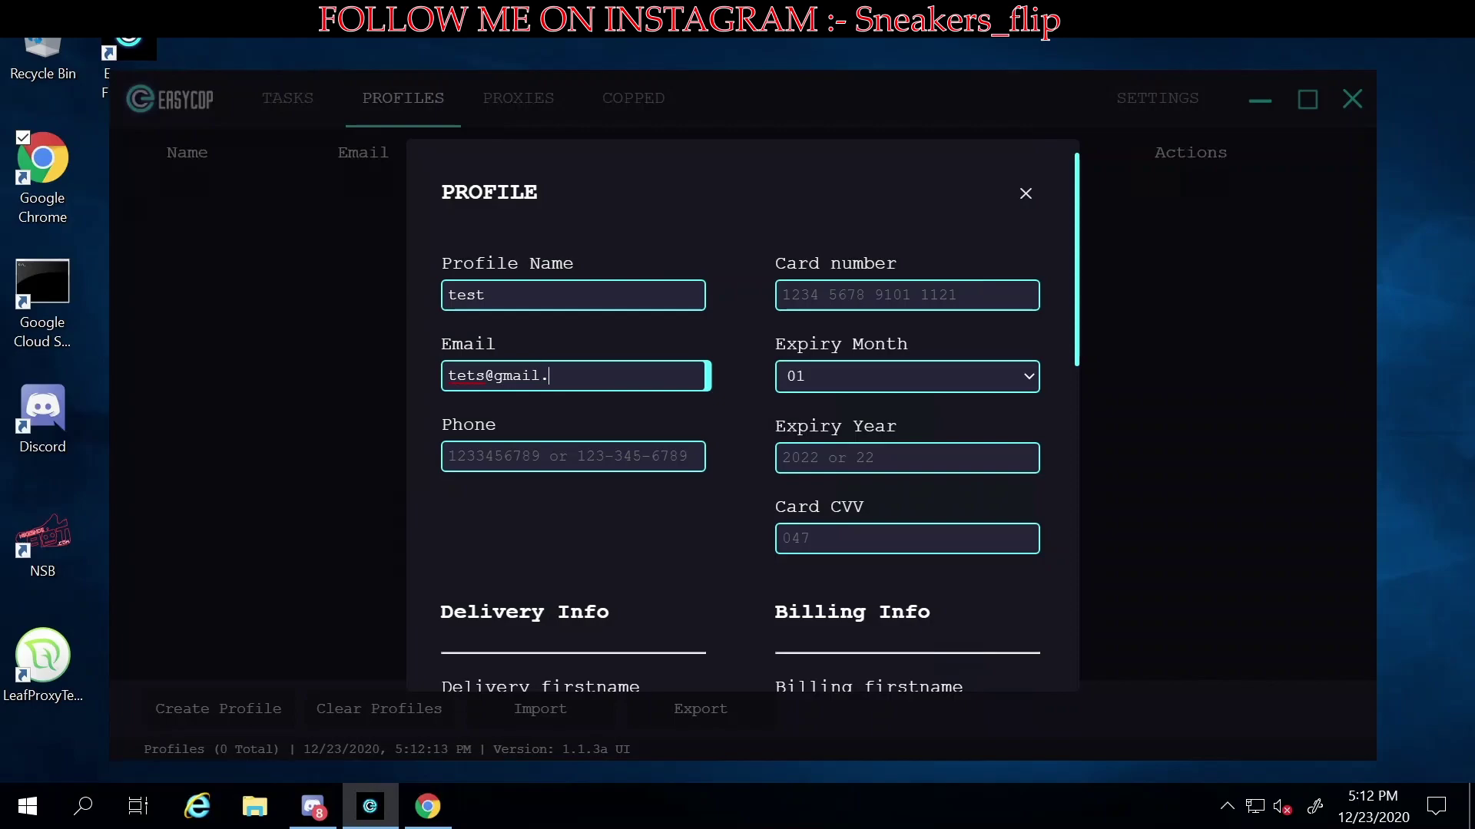
pyautogui.press('Tab')
pyautogui.write('111')
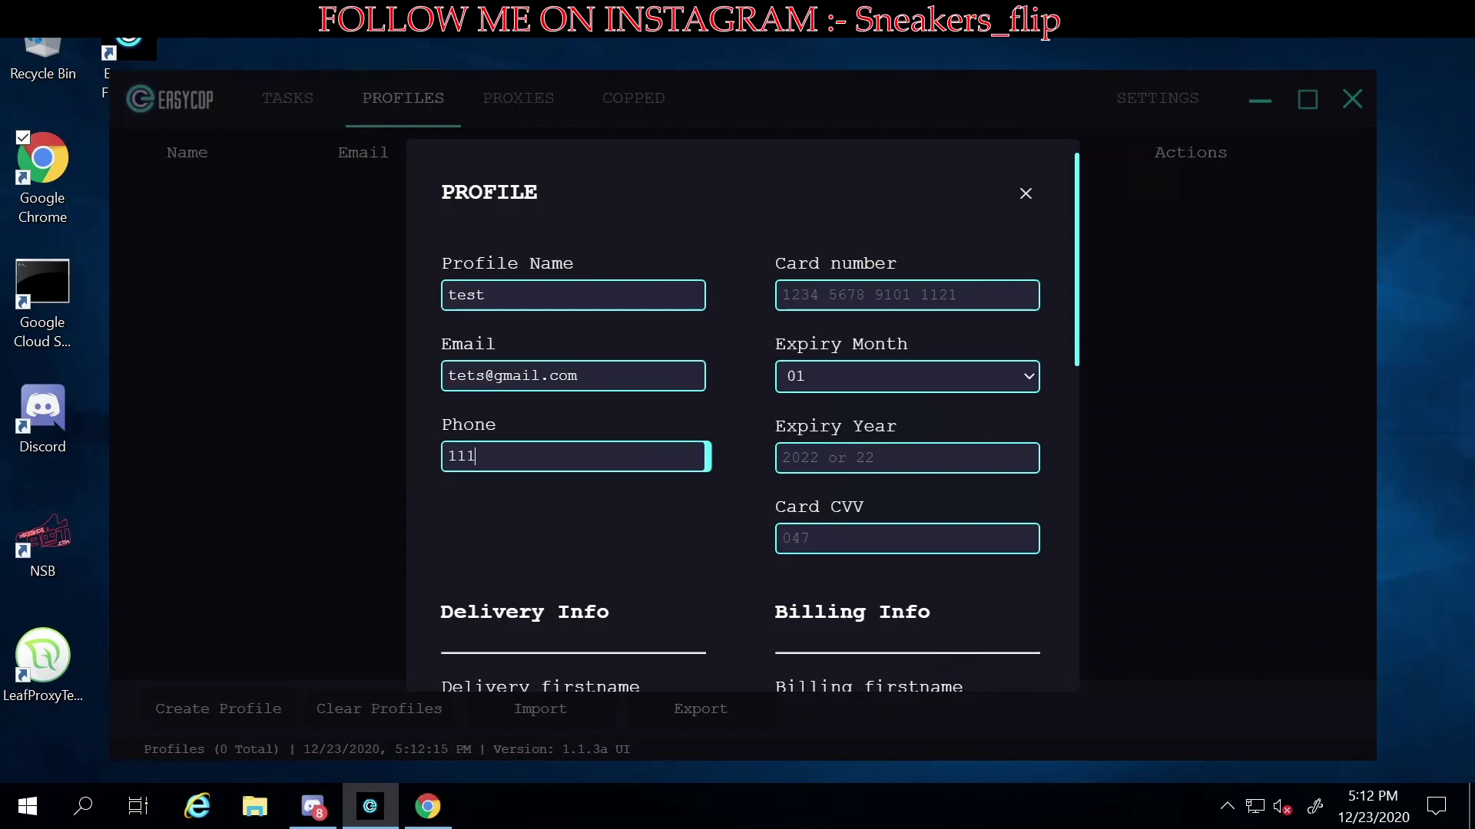
pyautogui.write('11111')
pyautogui.press('Tab')
pyautogui.write('1111111111')
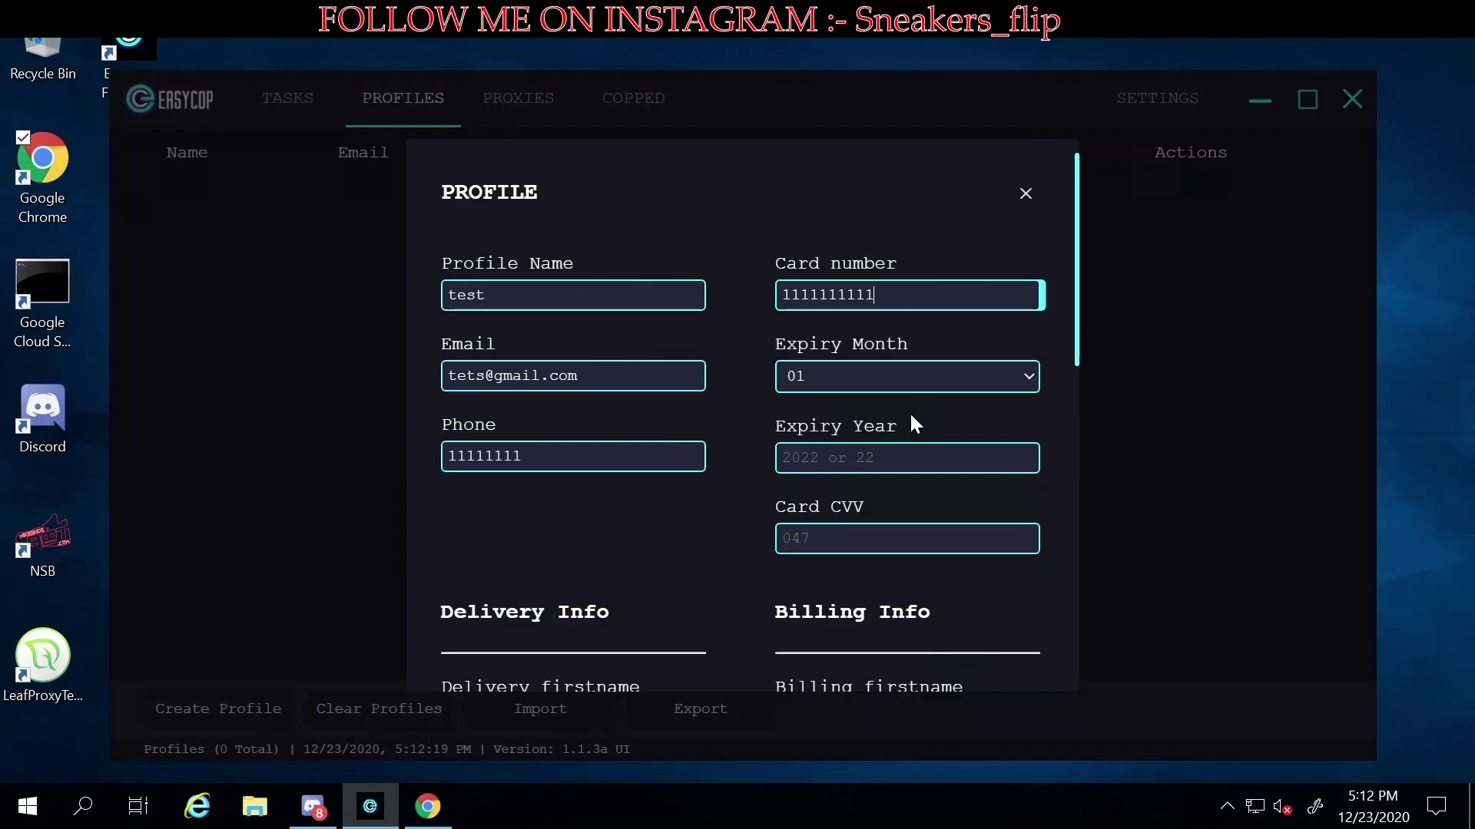
# - Set the card expiry to 01/22 and enter the card CVV
pyautogui.click(889, 375)
pyautogui.press('Return')
pyautogui.press('Tab')
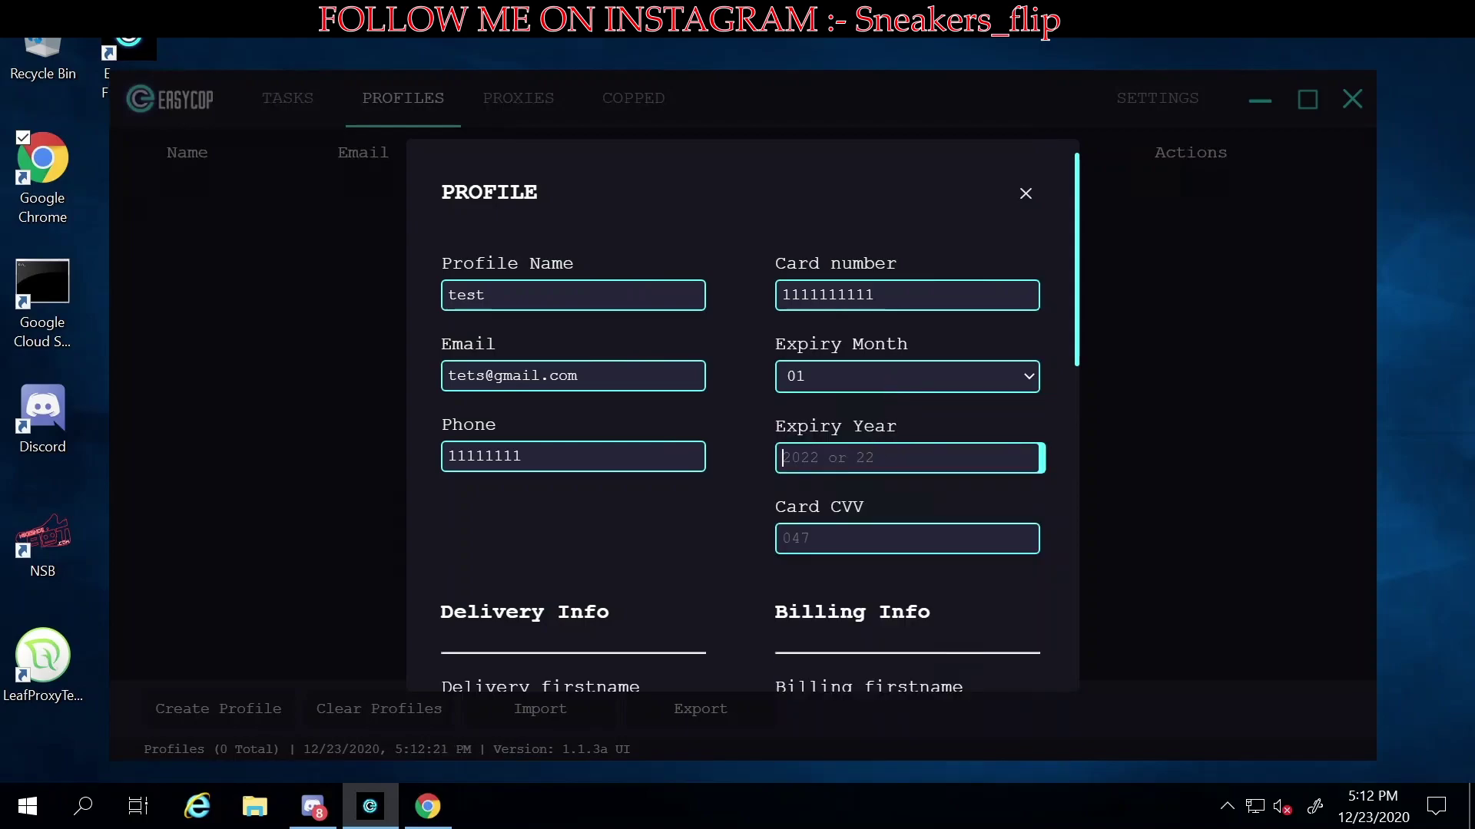
pyautogui.write('22')
pyautogui.press('Tab')
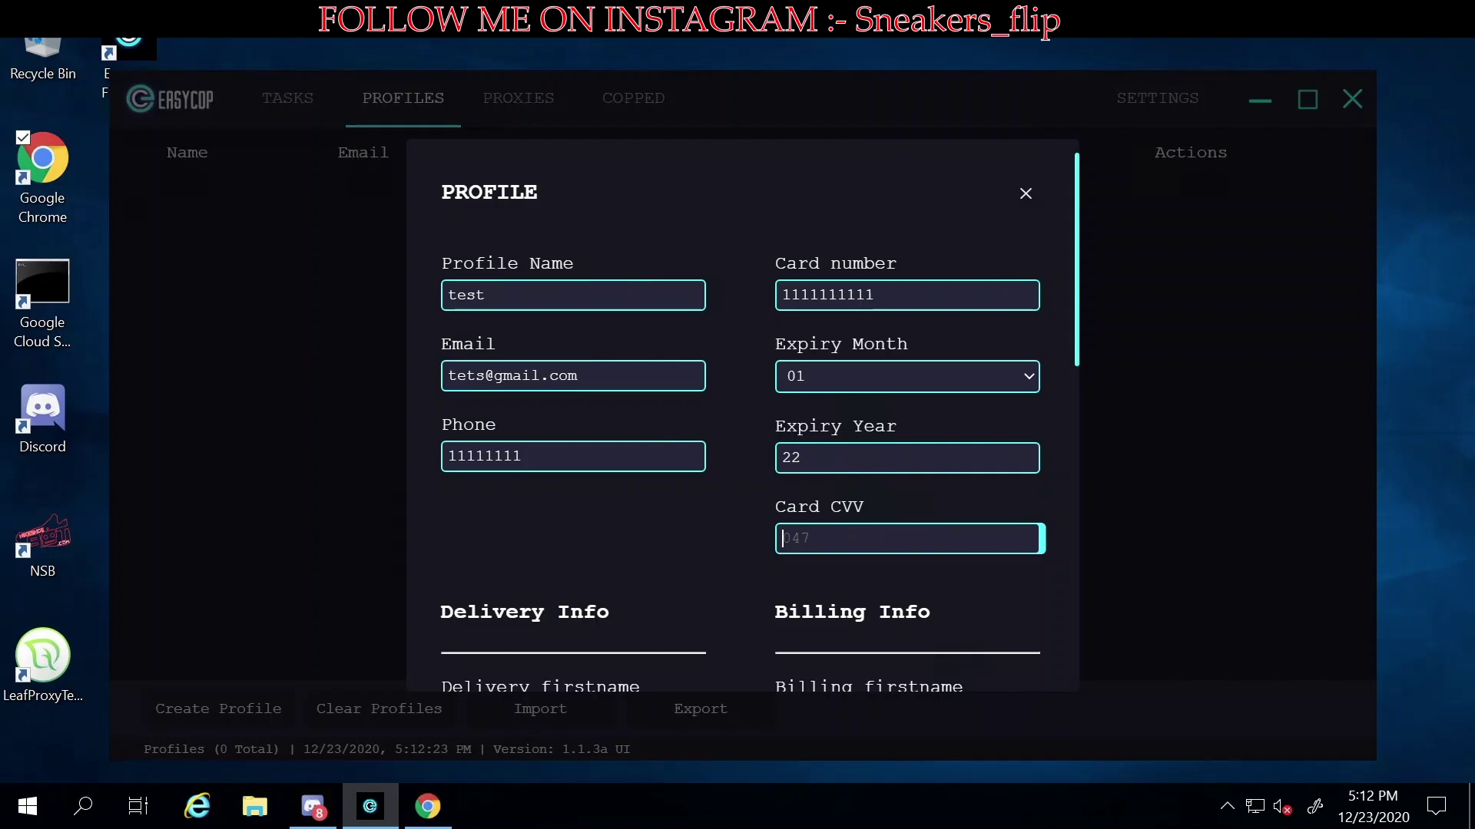
pyautogui.write('124')
pyautogui.scroll(-2, 659, 527)
pyautogui.scroll(-2, 657, 523)
# - Enter the delivery first name, last name and both address lines
pyautogui.press('Tab')
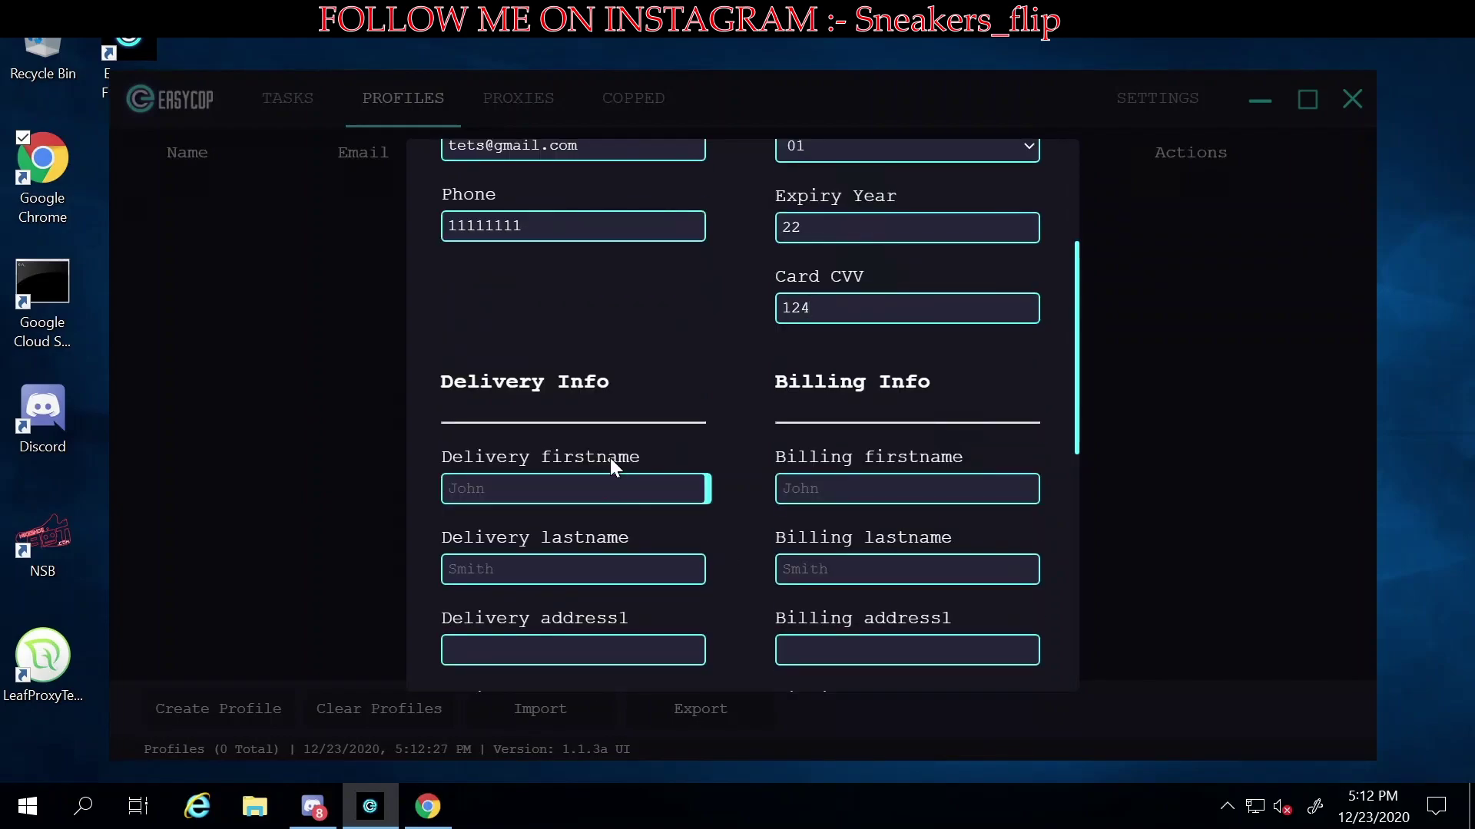
pyautogui.scroll(-2, 611, 460)
pyautogui.write('tets')
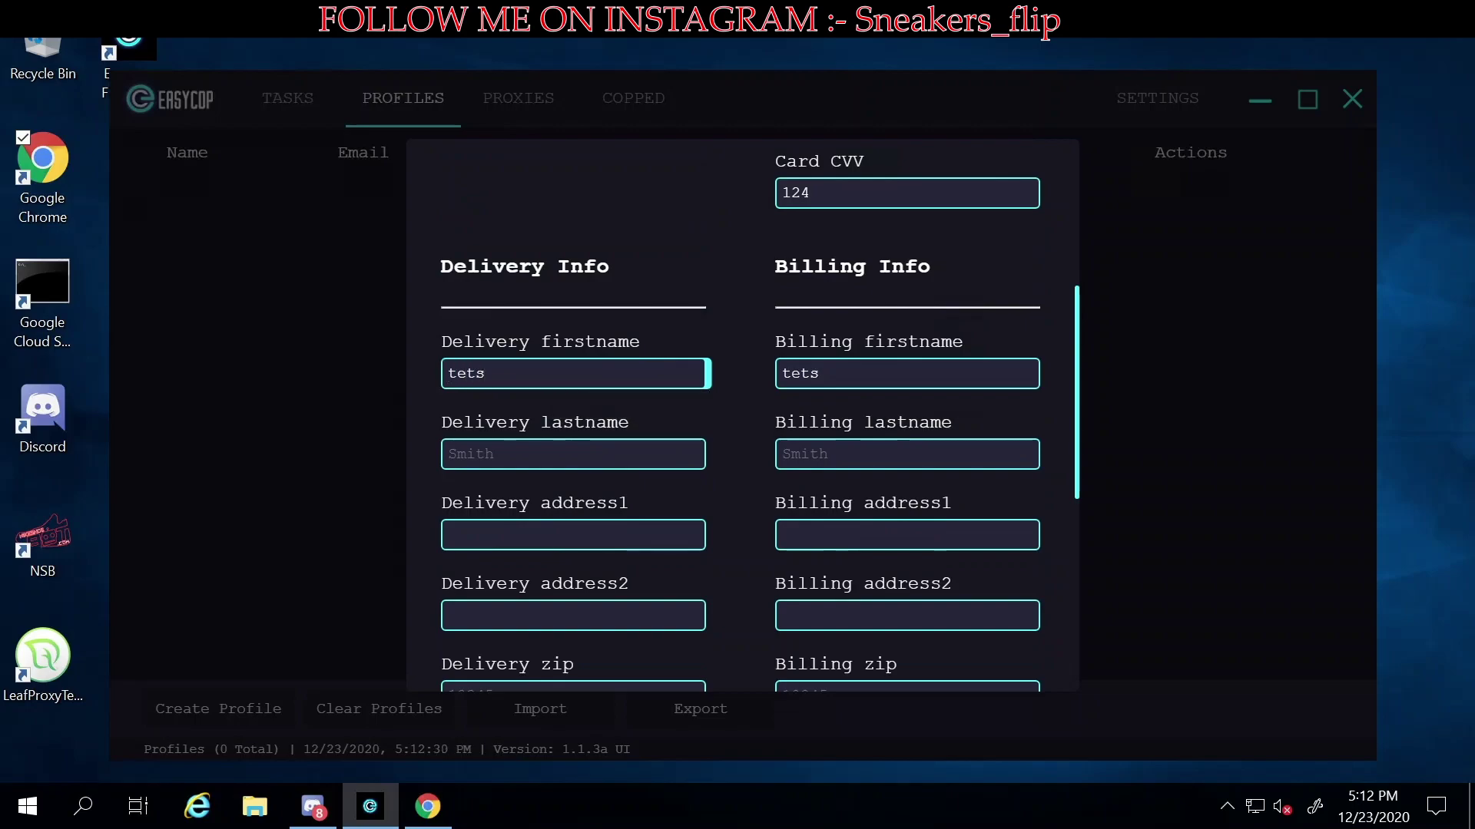
pyautogui.press('Tab')
pyautogui.write('tet')
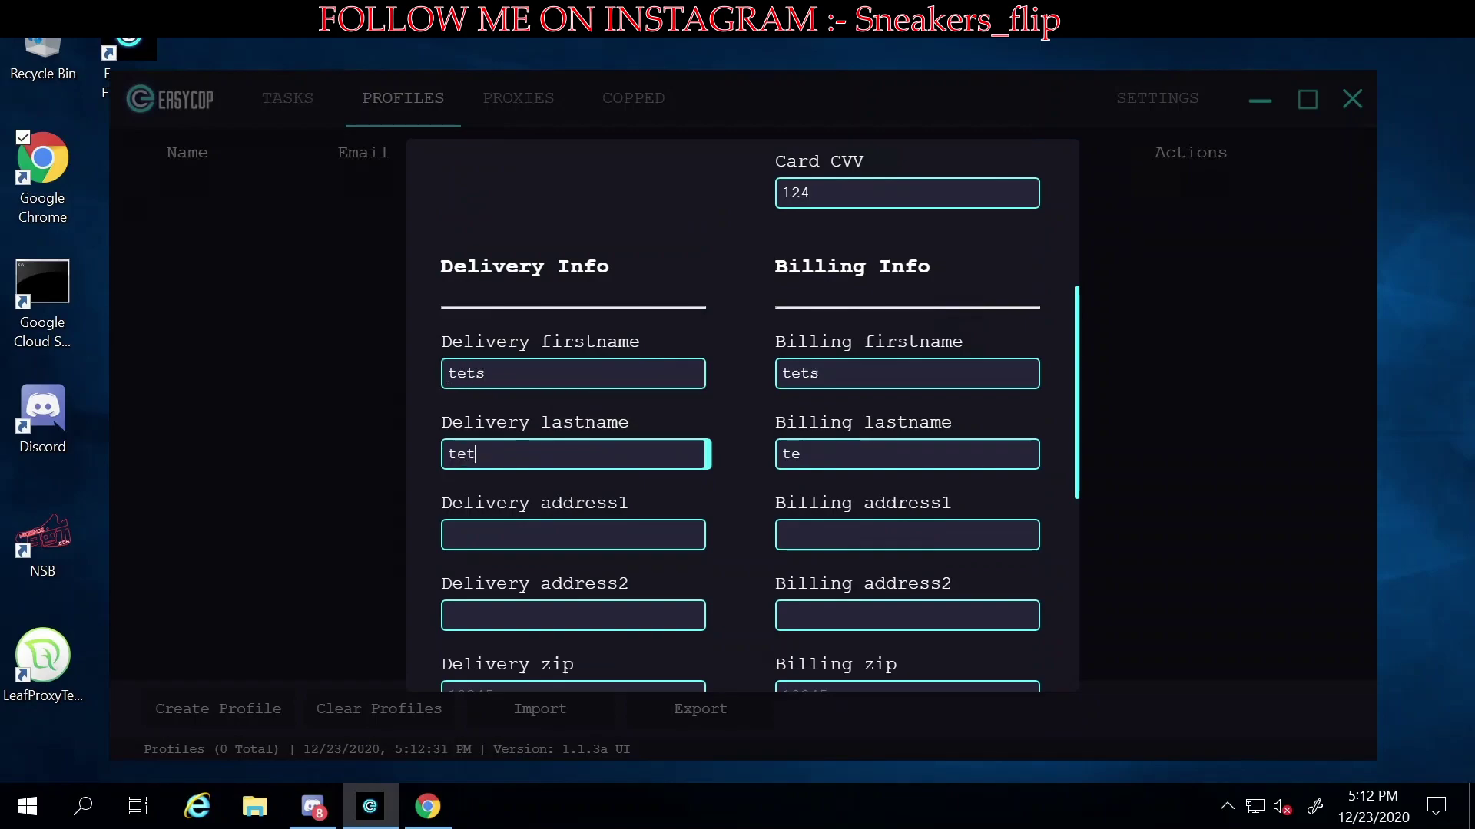
pyautogui.press('Tab')
pyautogui.write('etetes')
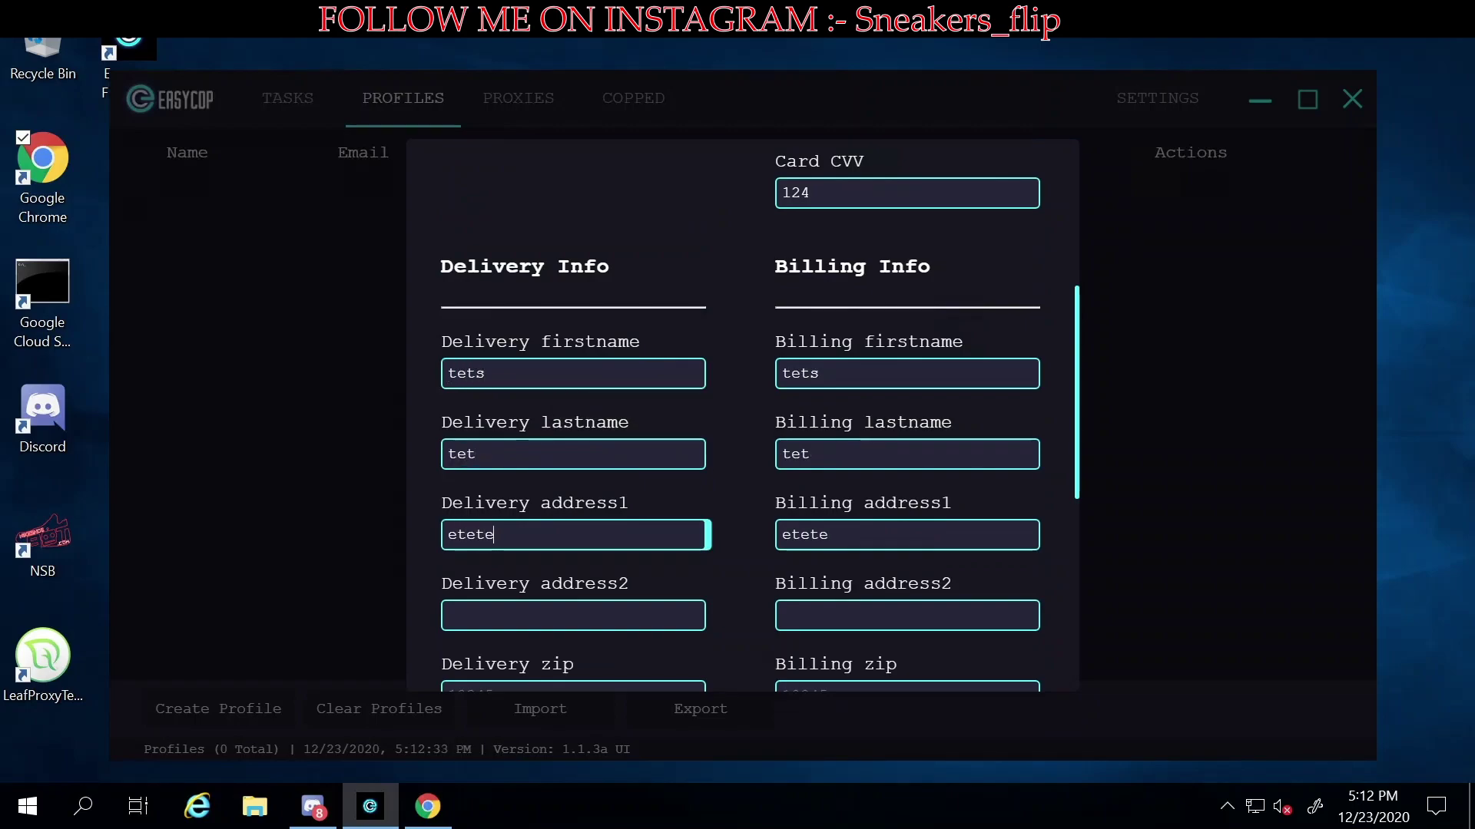
pyautogui.press('Tab')
pyautogui.write('etete')
# - Fill in the delivery zip code, city new york and state NY
pyautogui.press('Tab')
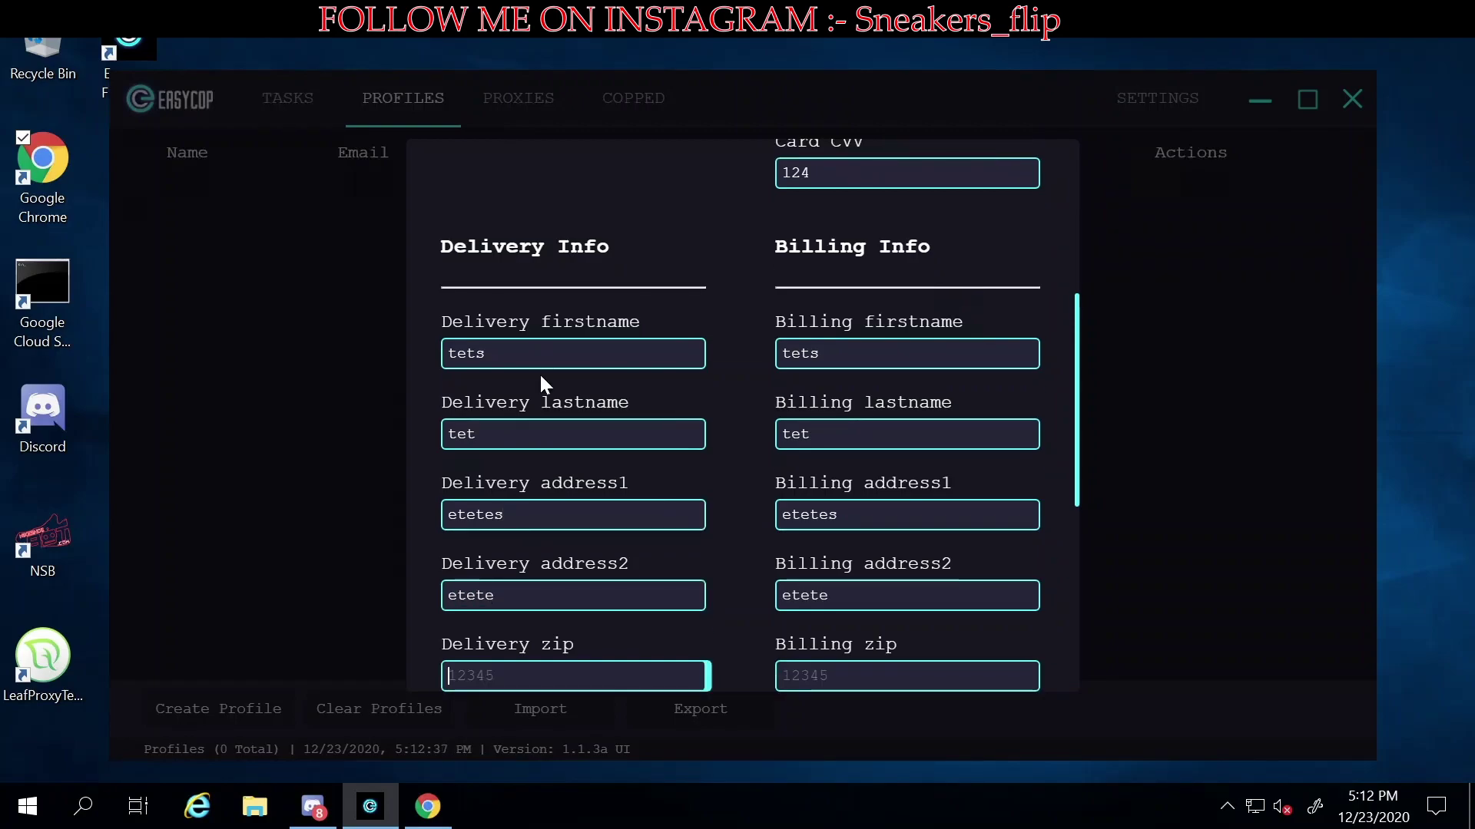
pyautogui.write('0000')
pyautogui.press('Tab')
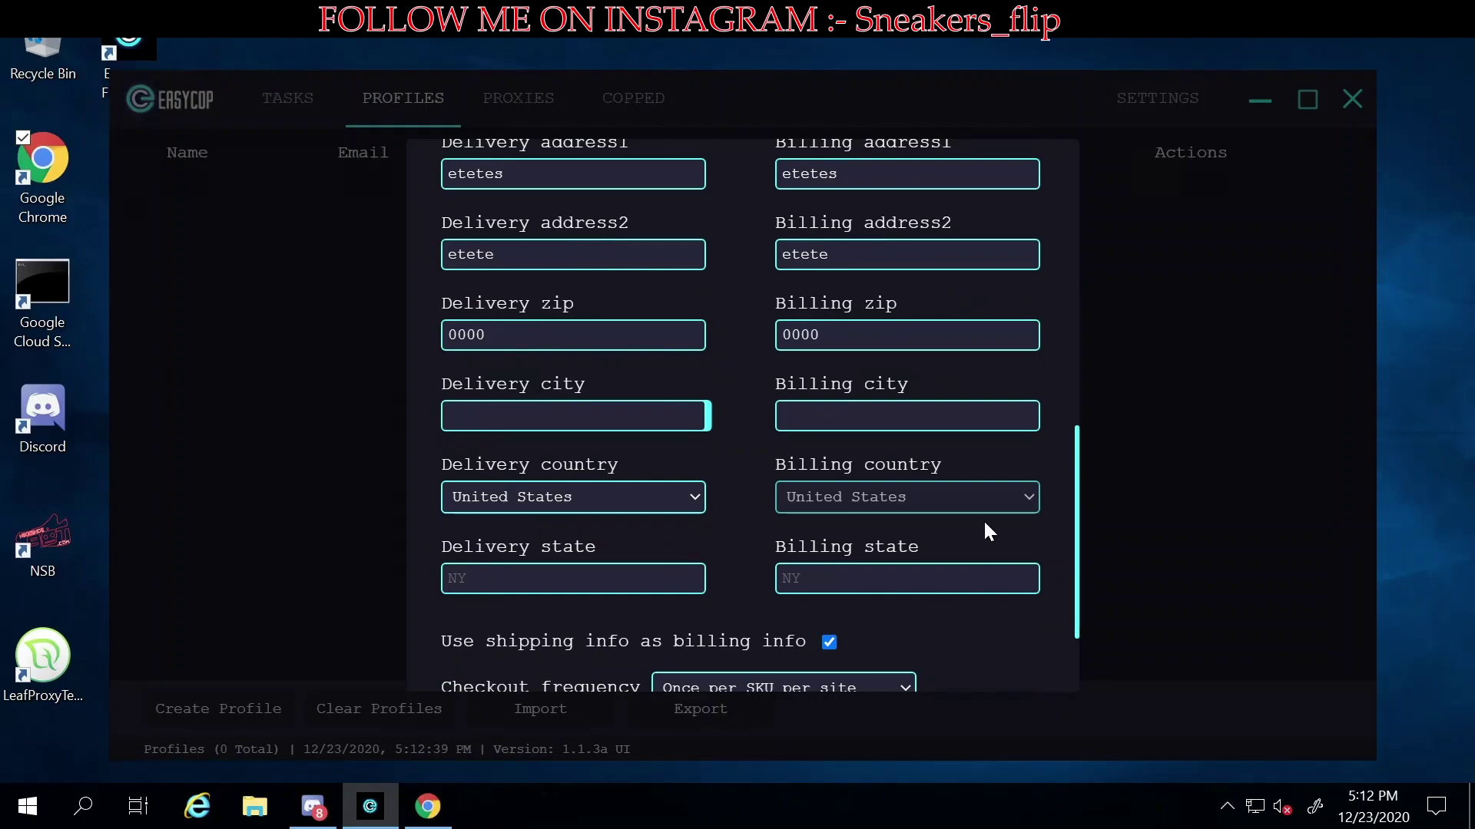
pyautogui.scroll(-1, 967, 526)
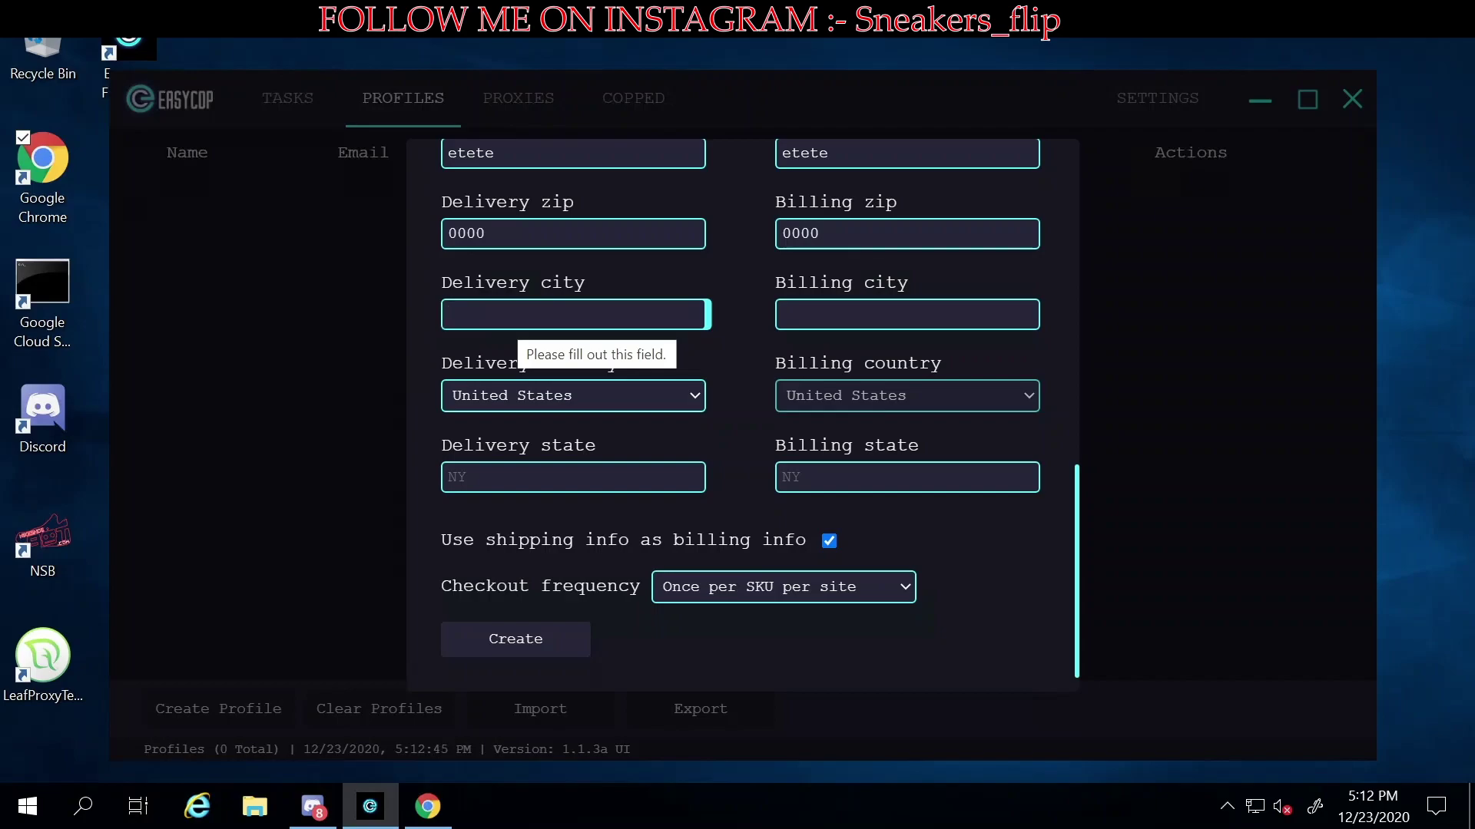
pyautogui.write('new ')
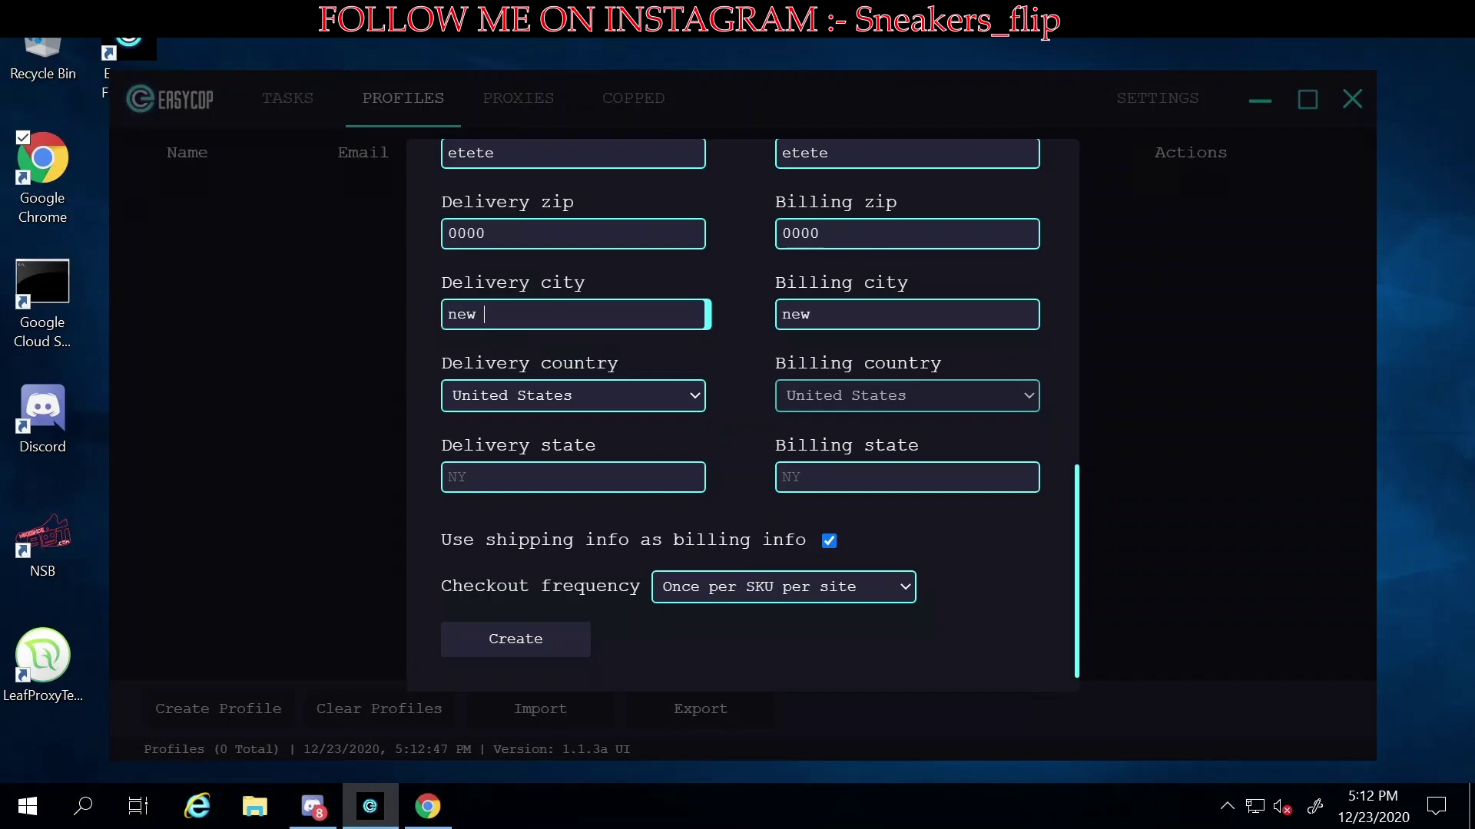
pyautogui.write('york')
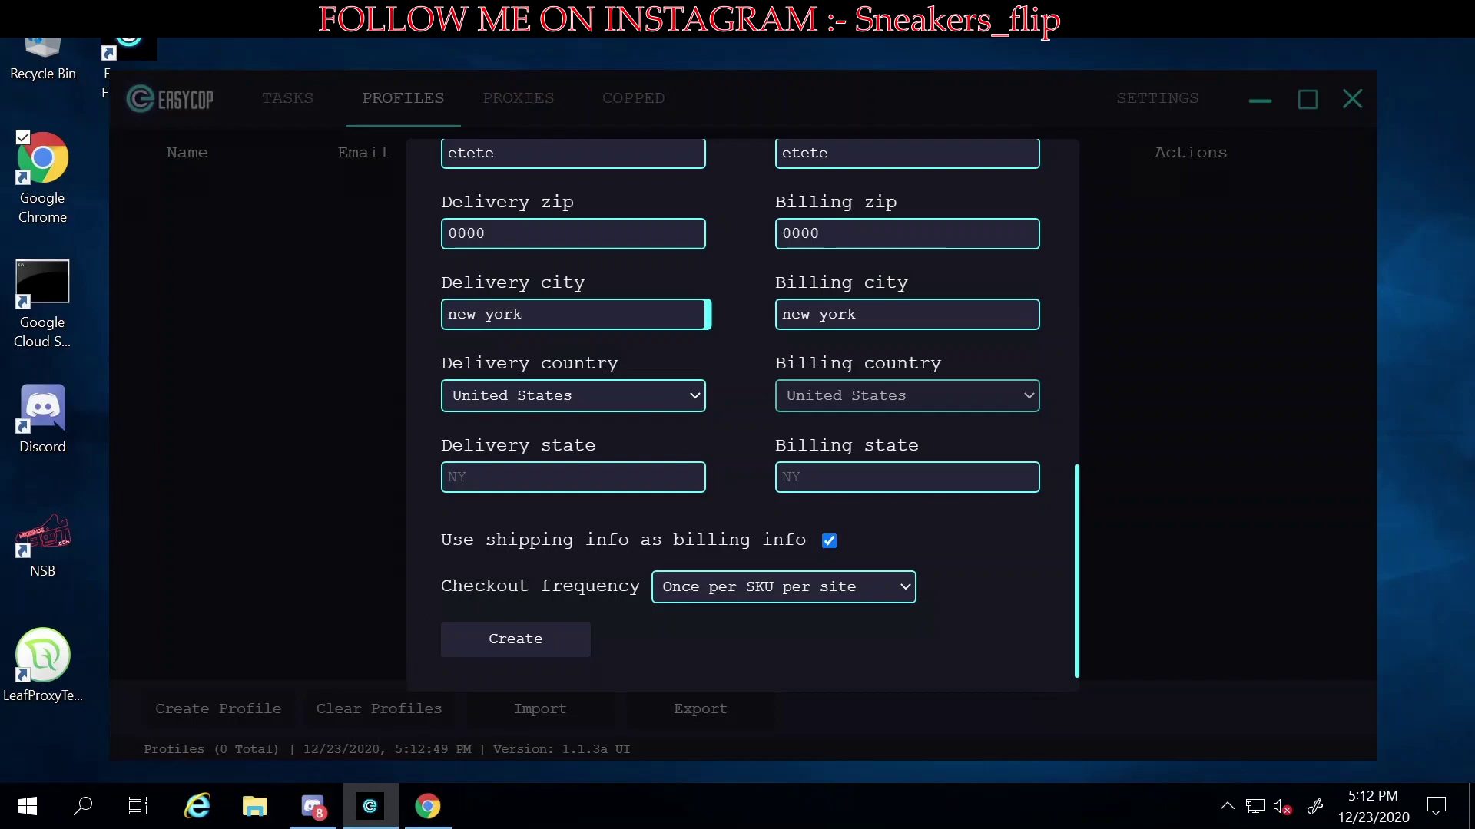
pyautogui.press('Tab')
pyautogui.press('Tab')
pyautogui.write('NY')
# - Keep the checkout frequency set to Once per SKU per site
pyautogui.click(788, 597)
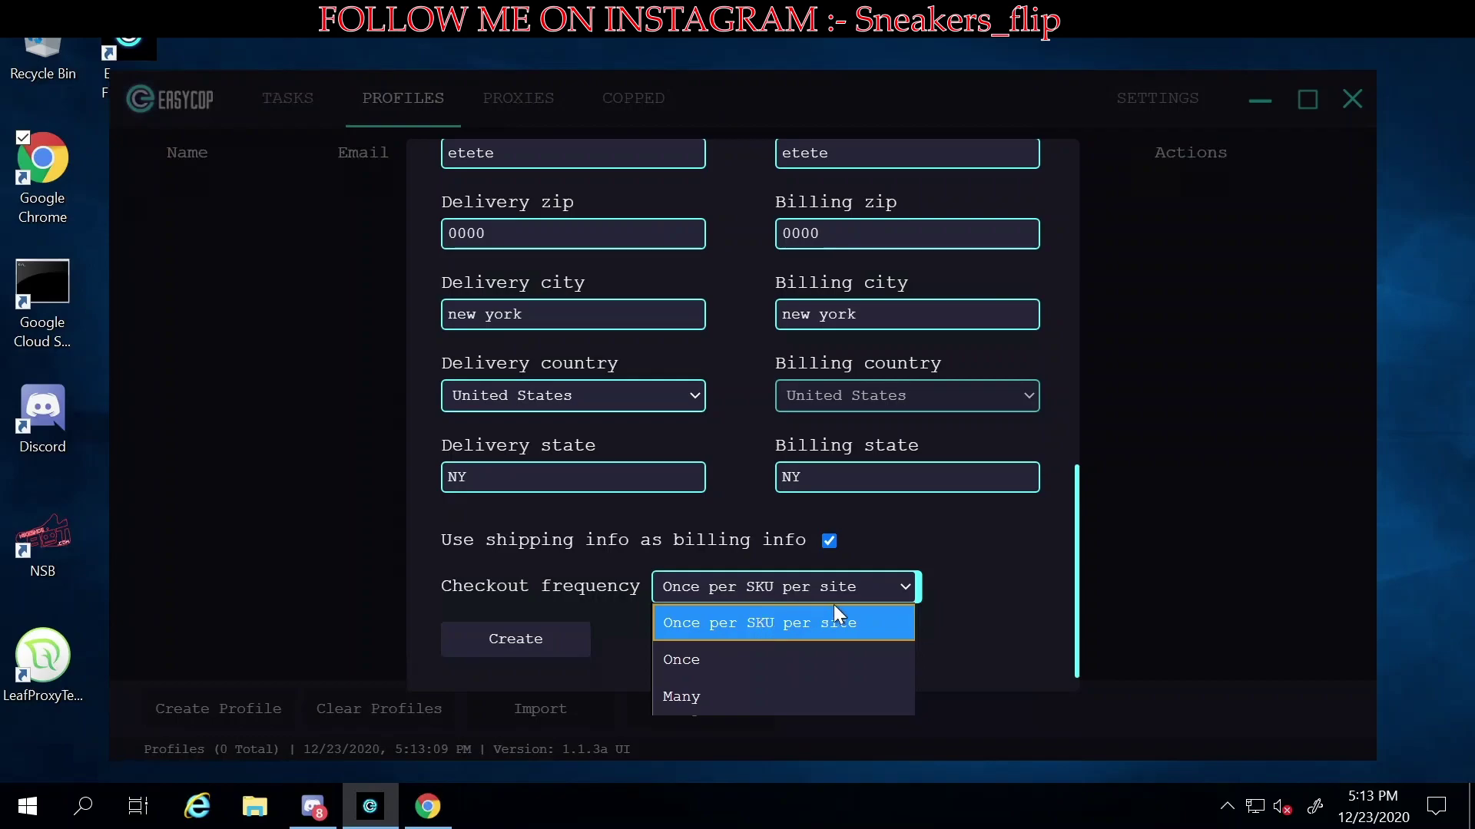
pyautogui.click(920, 597)
pyautogui.click(860, 594)
pyautogui.click(947, 584)
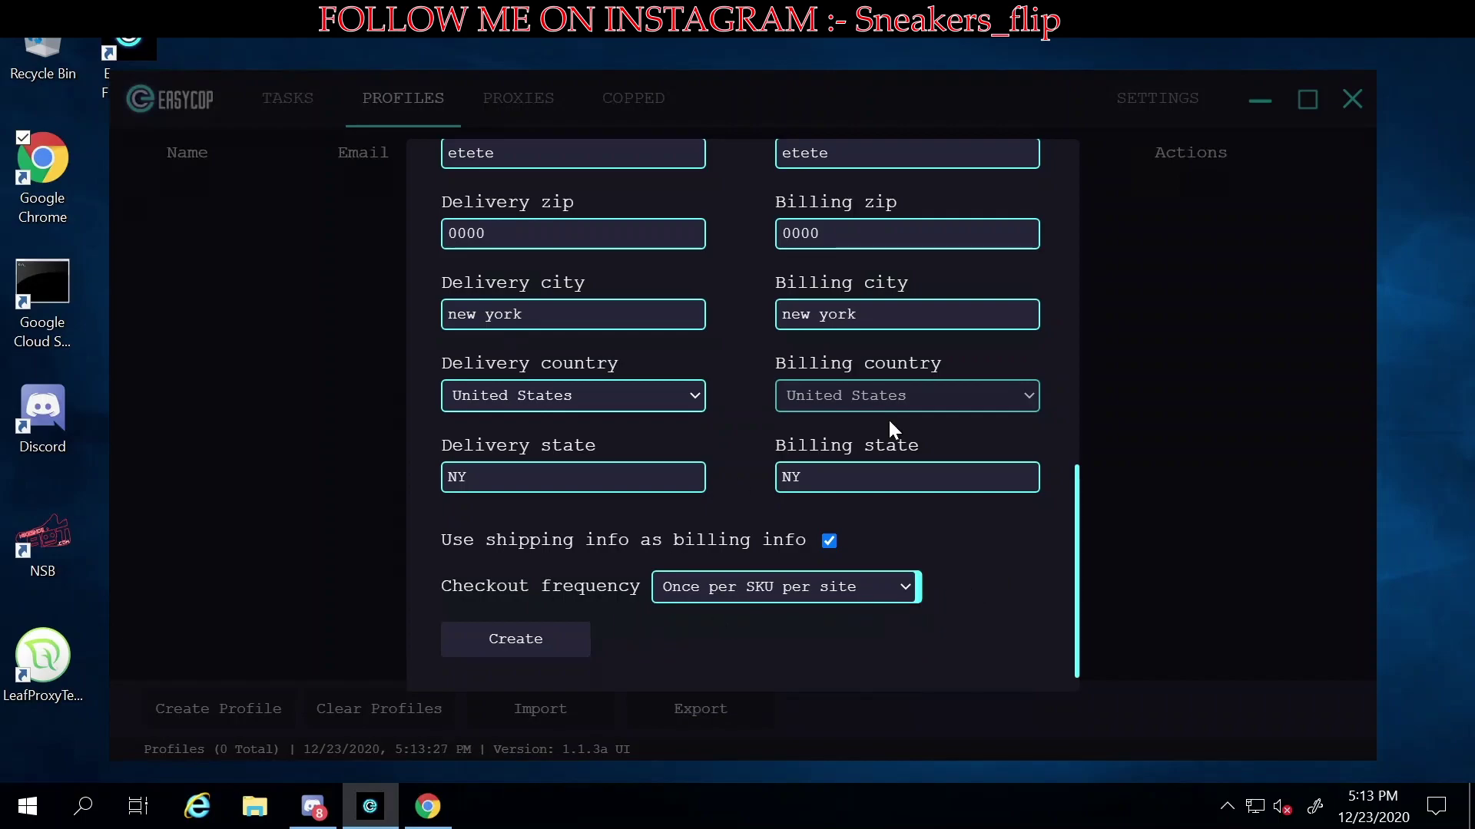
# - Lengthen the flagged phone and card numbers, then save profile test
pyautogui.click(487, 634)
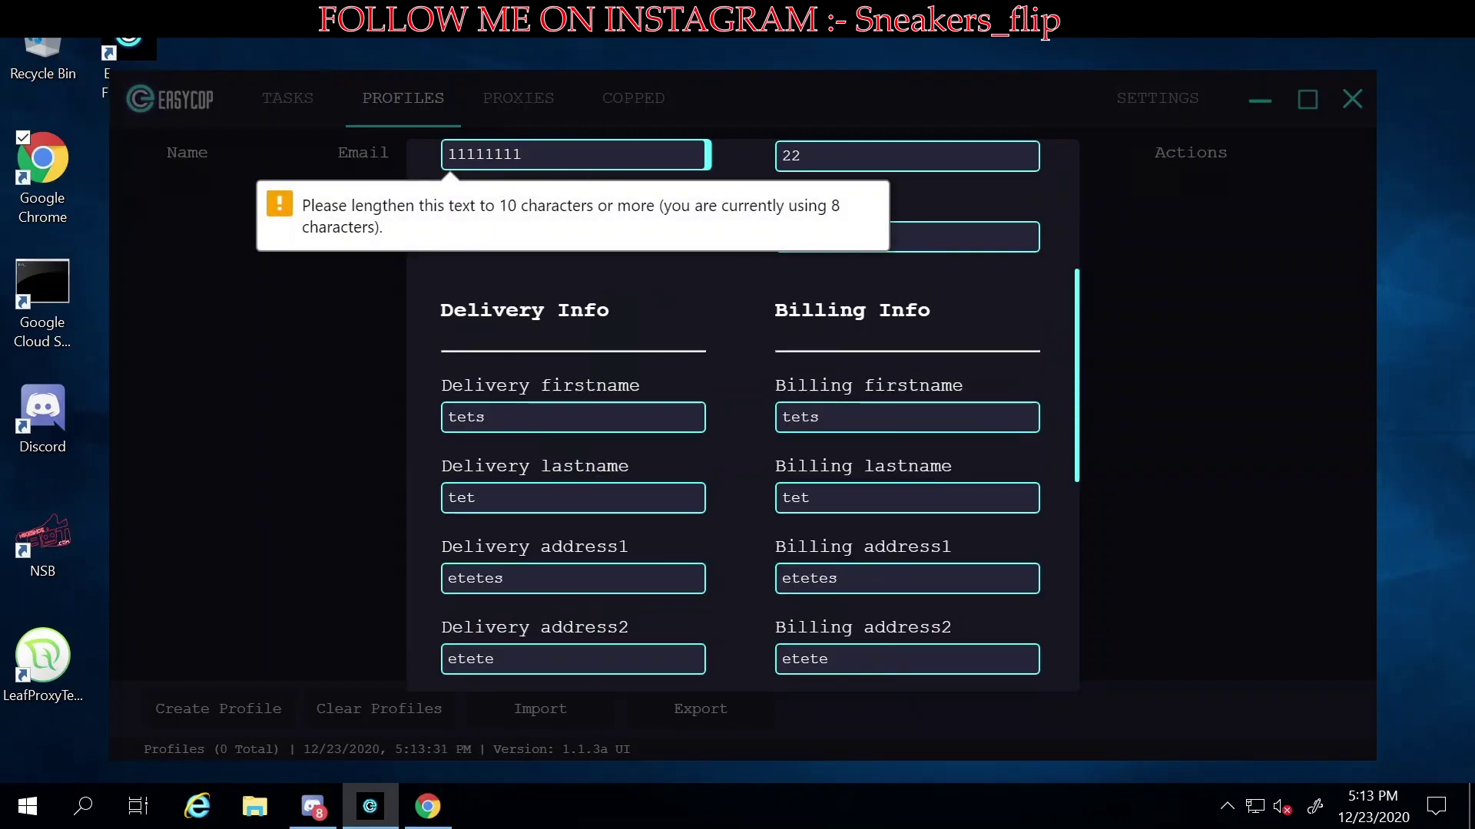
pyautogui.write('11')
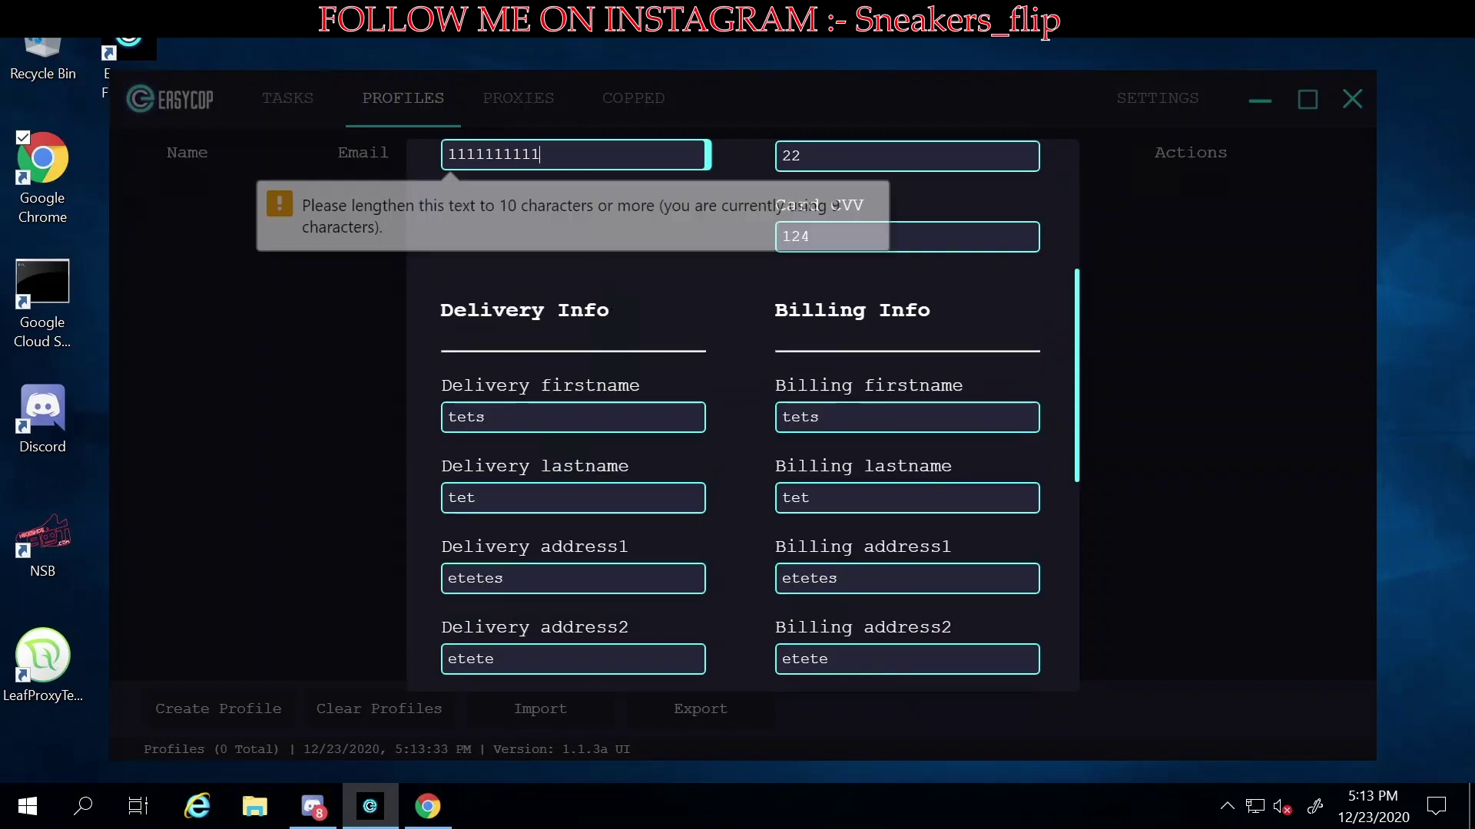
pyautogui.scroll(-6, 507, 595)
pyautogui.click(532, 686)
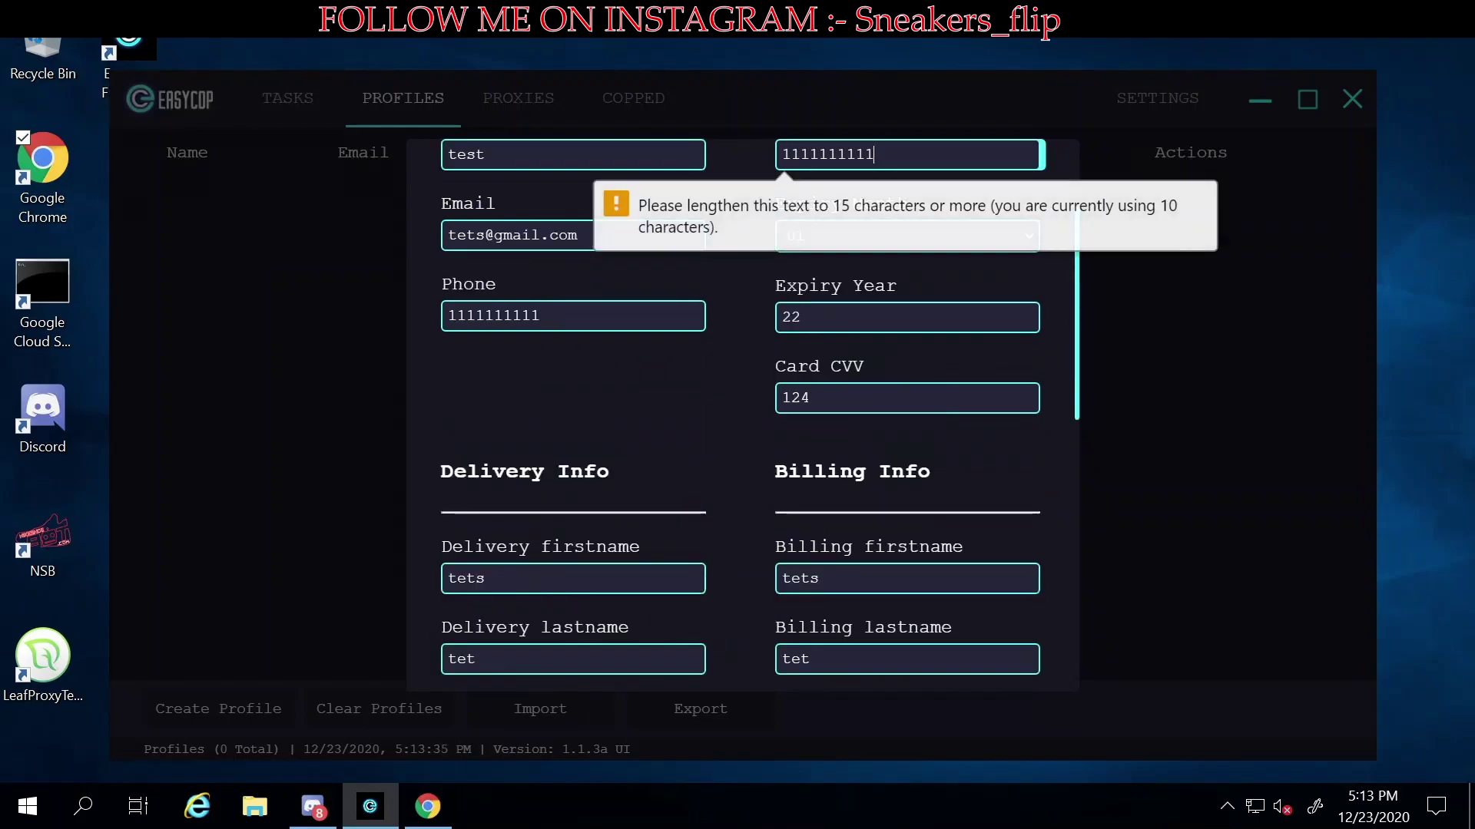
pyautogui.write('1111')
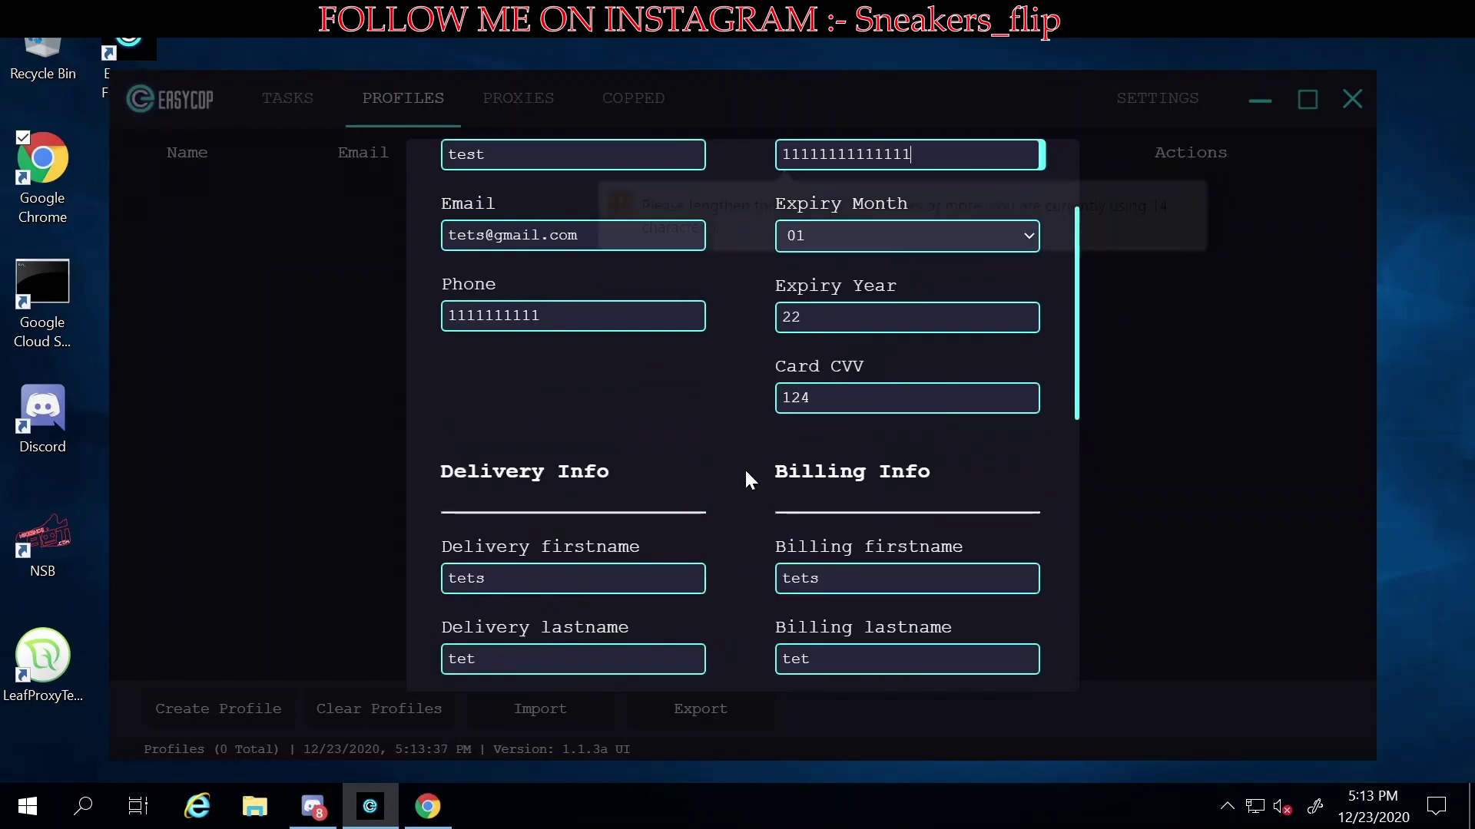
pyautogui.scroll(-8, 750, 481)
pyautogui.click(538, 654)
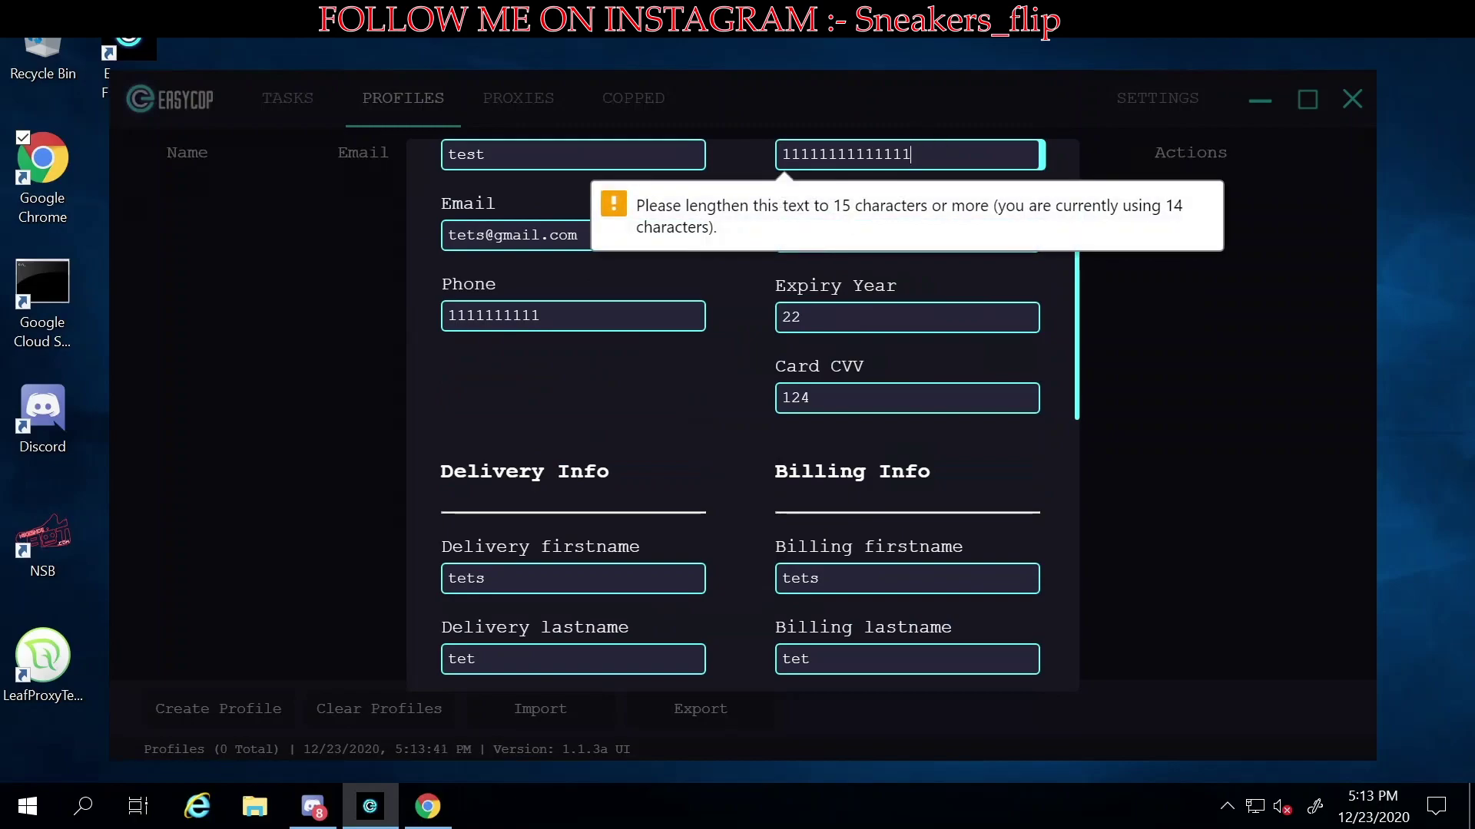
pyautogui.scroll(-10, 781, 517)
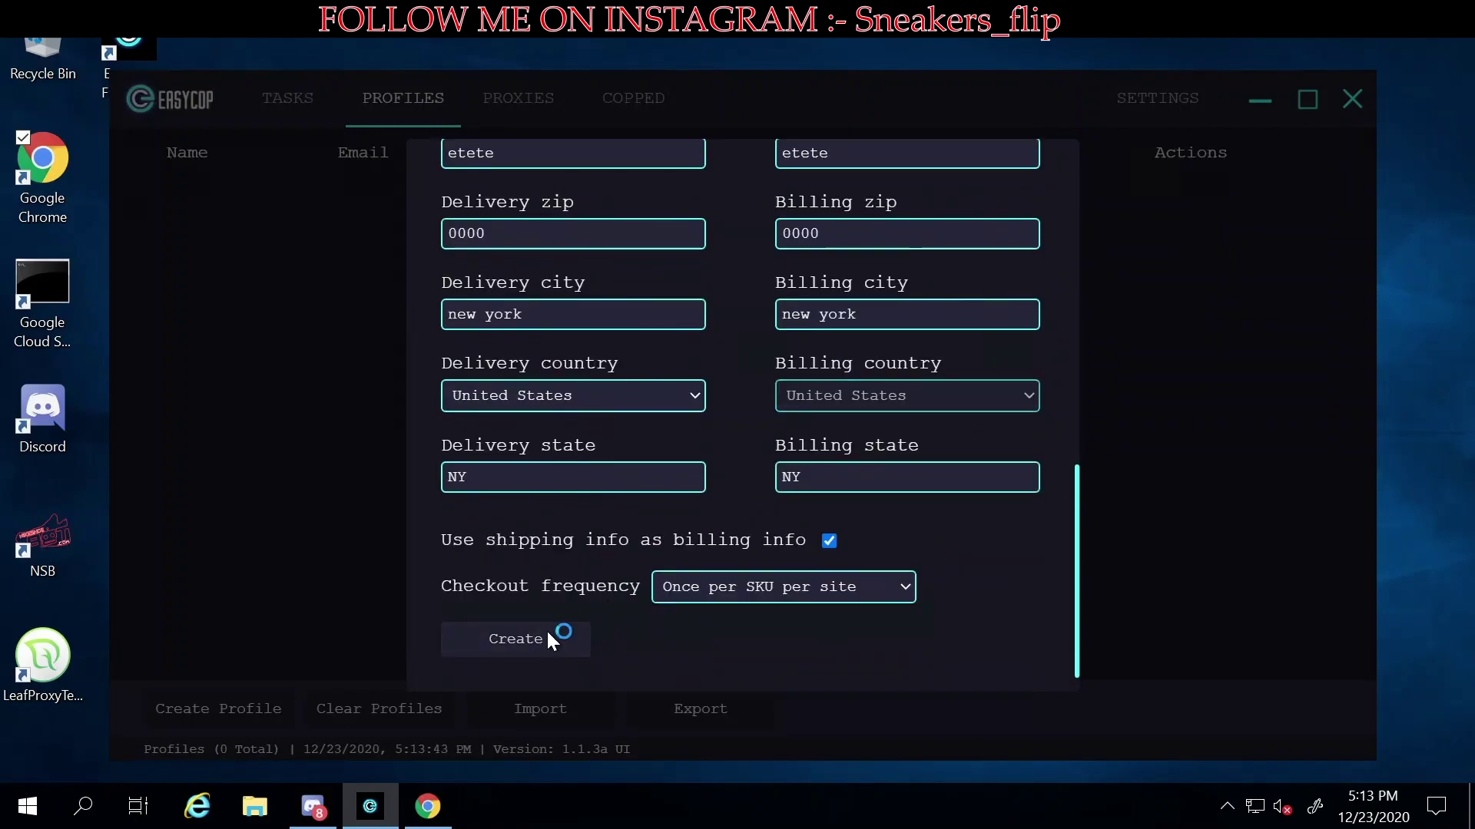
pyautogui.click(547, 634)
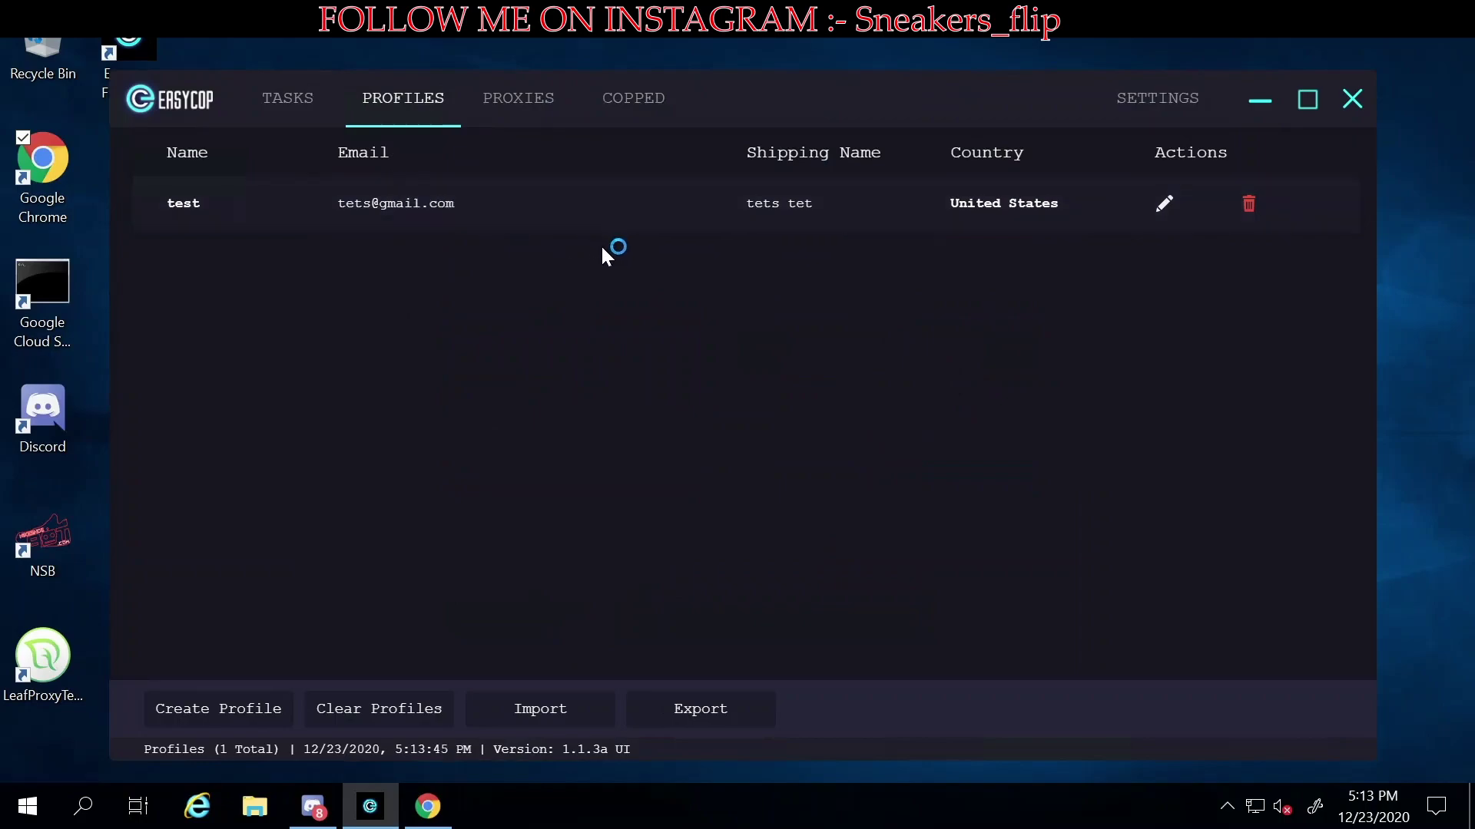
# - Check the empty Proxies page and list dropdown, then return to the Copped orders
pyautogui.click(519, 108)
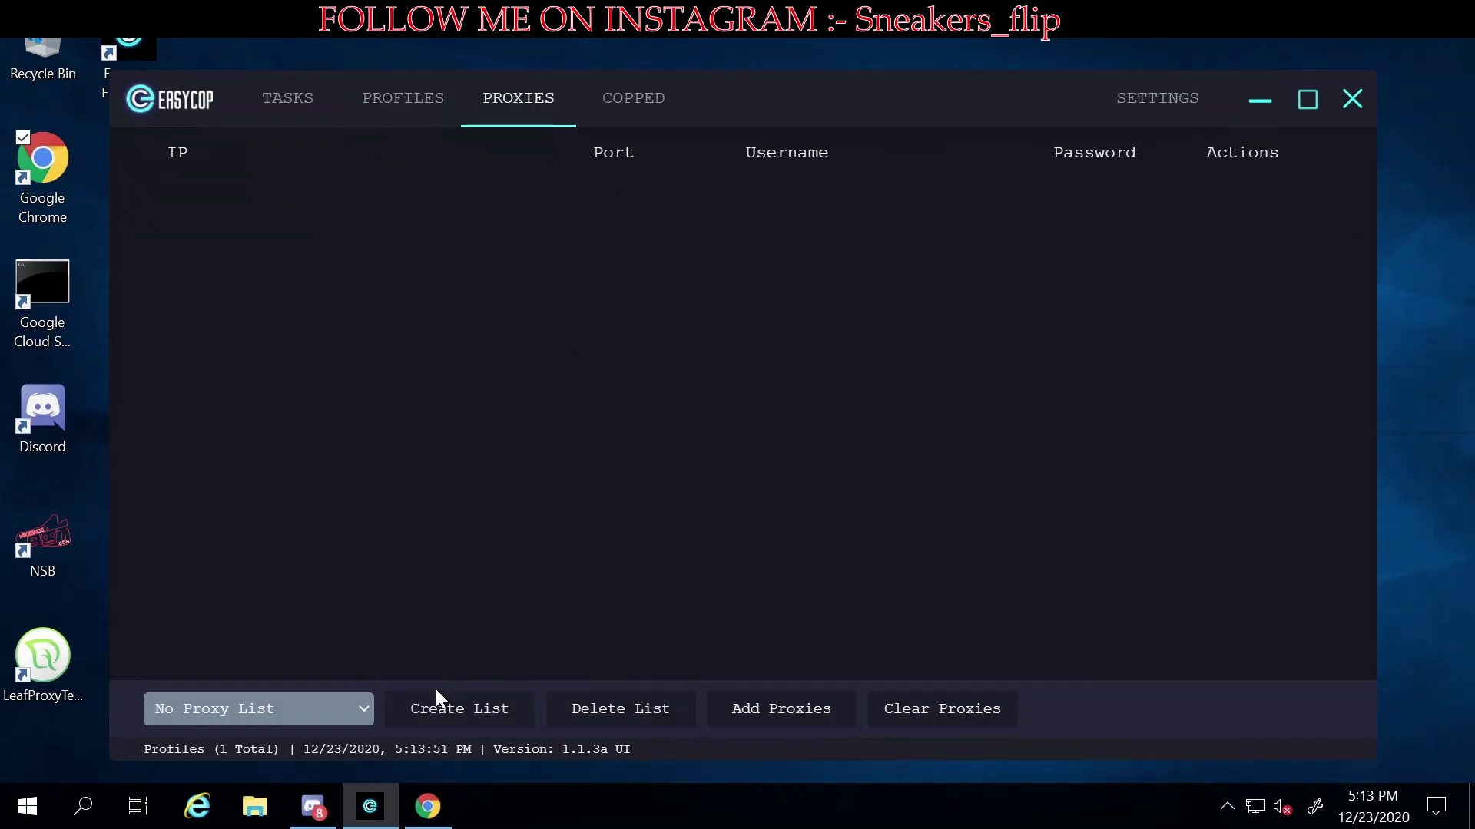
pyautogui.click(454, 716)
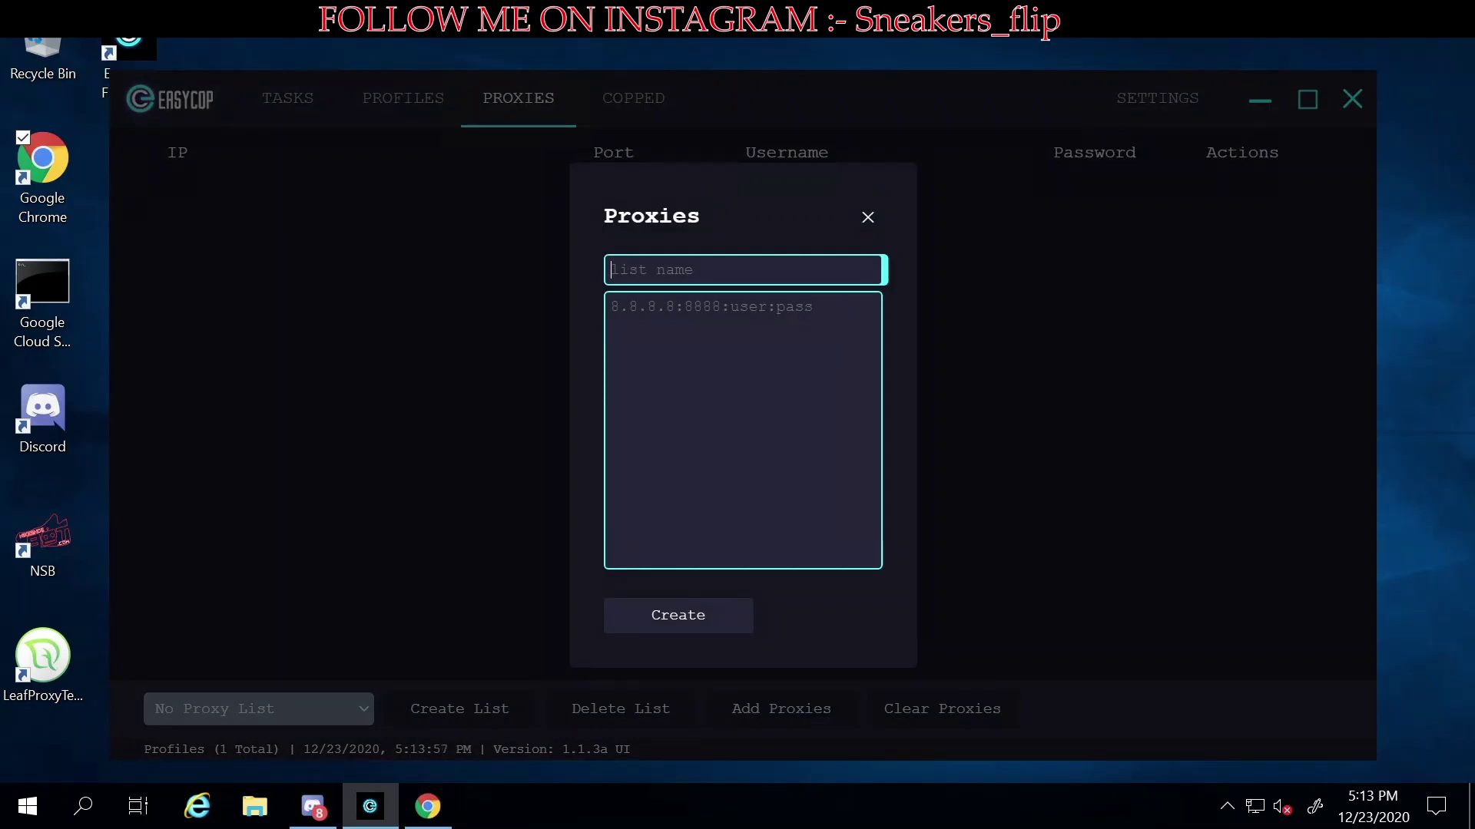
pyautogui.click(866, 219)
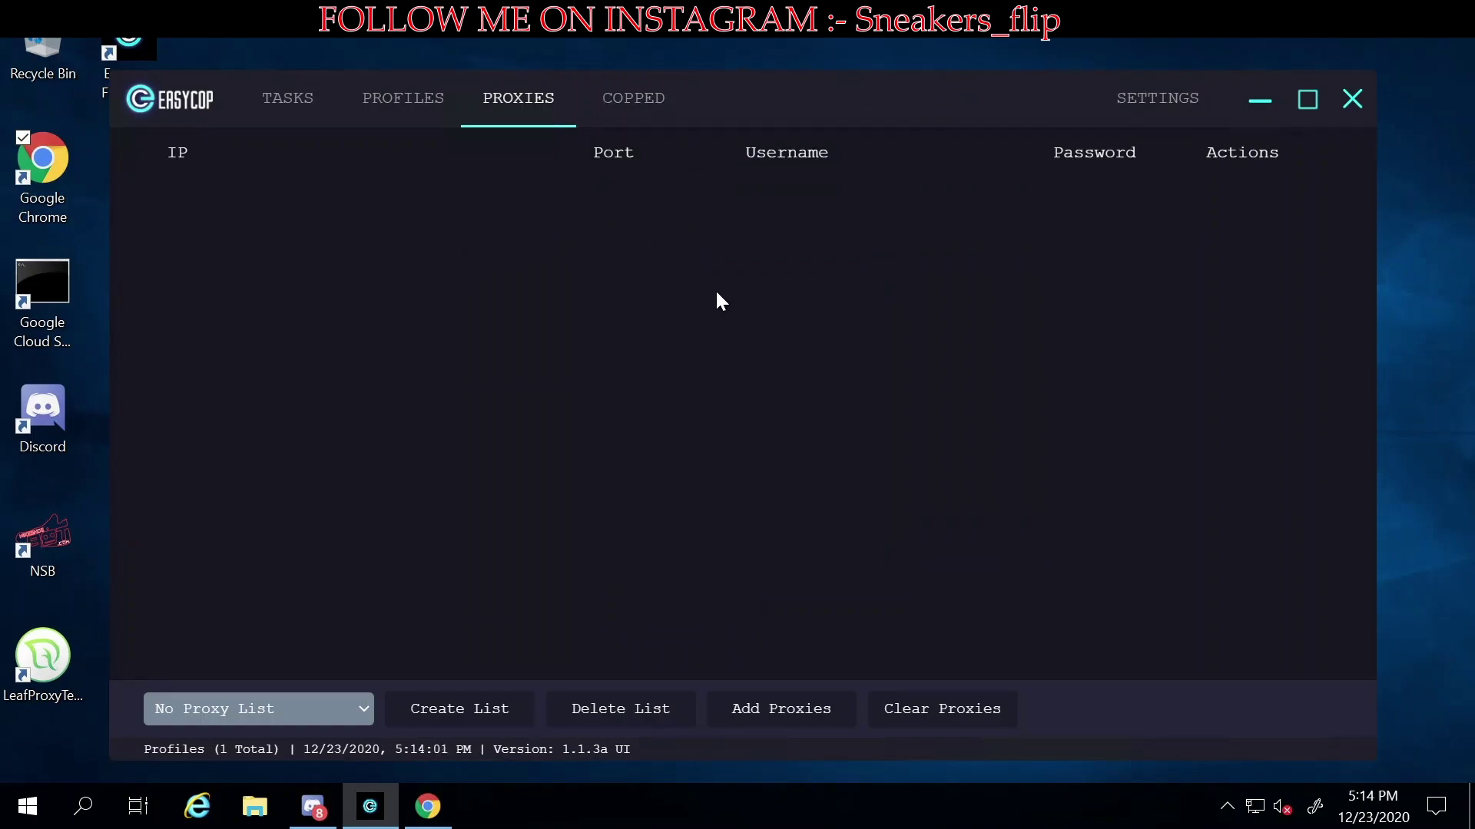
pyautogui.click(254, 710)
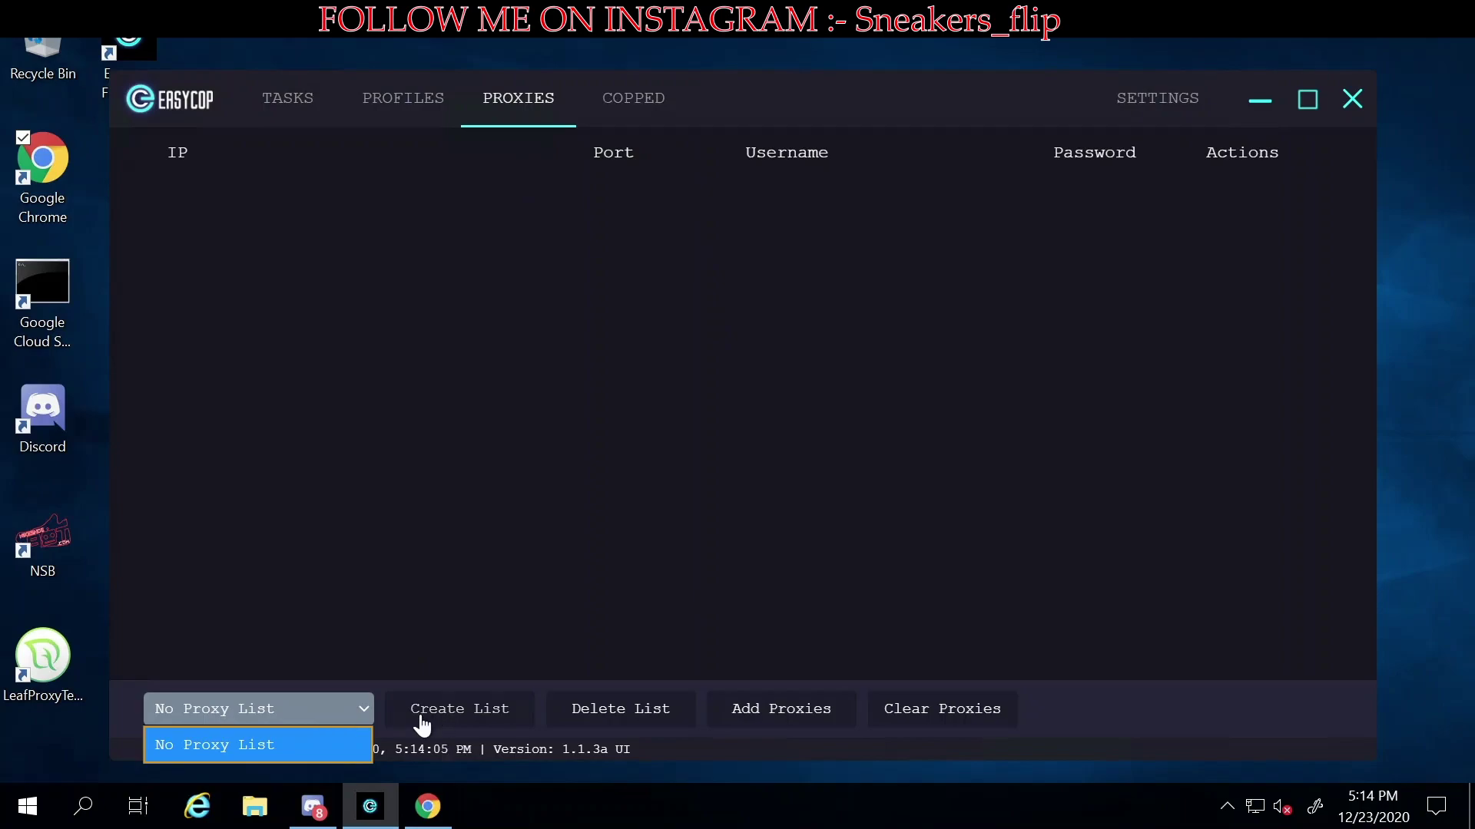
pyautogui.click(321, 711)
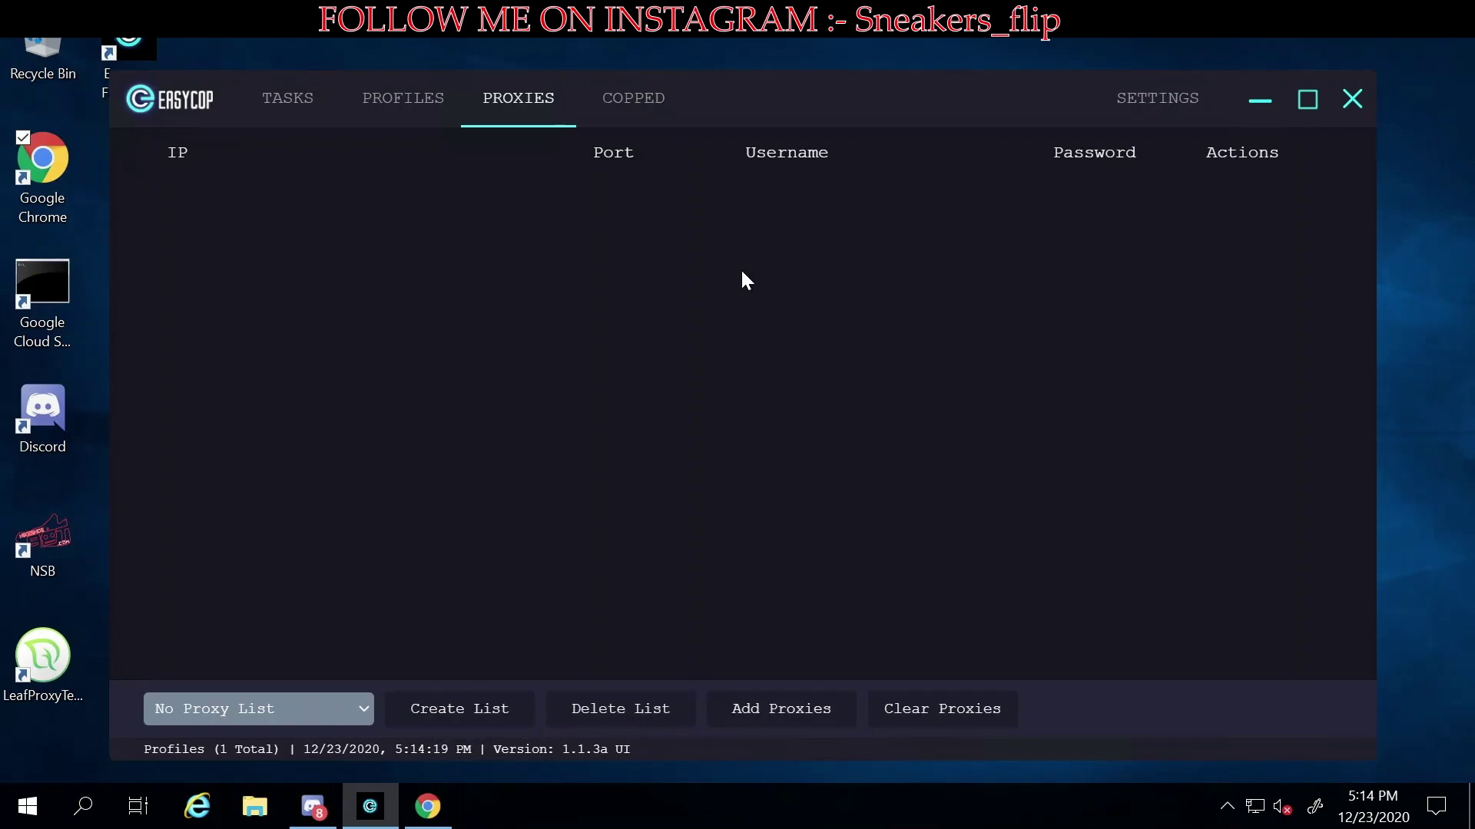
pyautogui.click(649, 102)
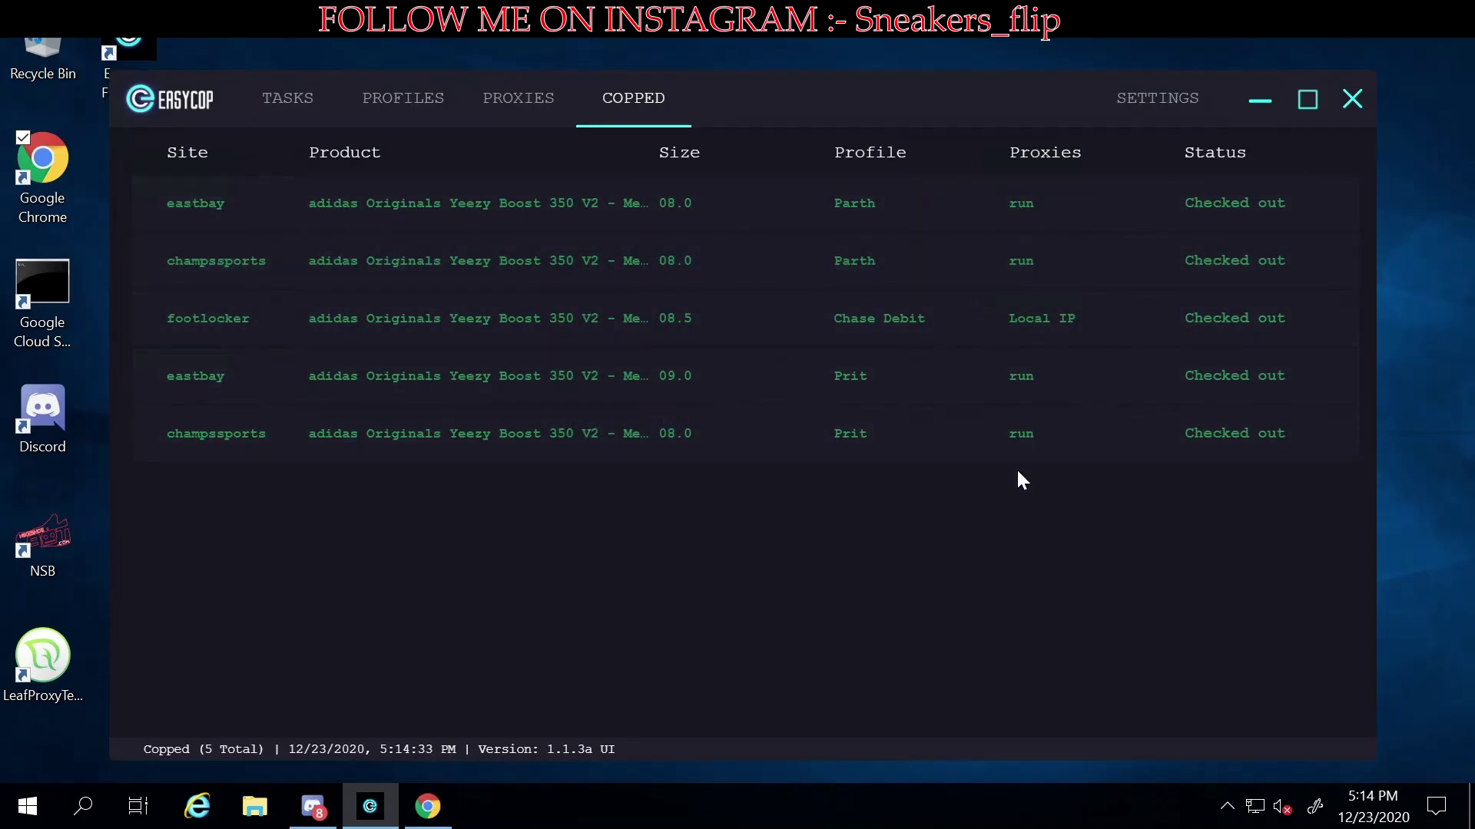
# - View Settings with its configured Discord webhook, then go back to Tasks
pyautogui.click(1142, 120)
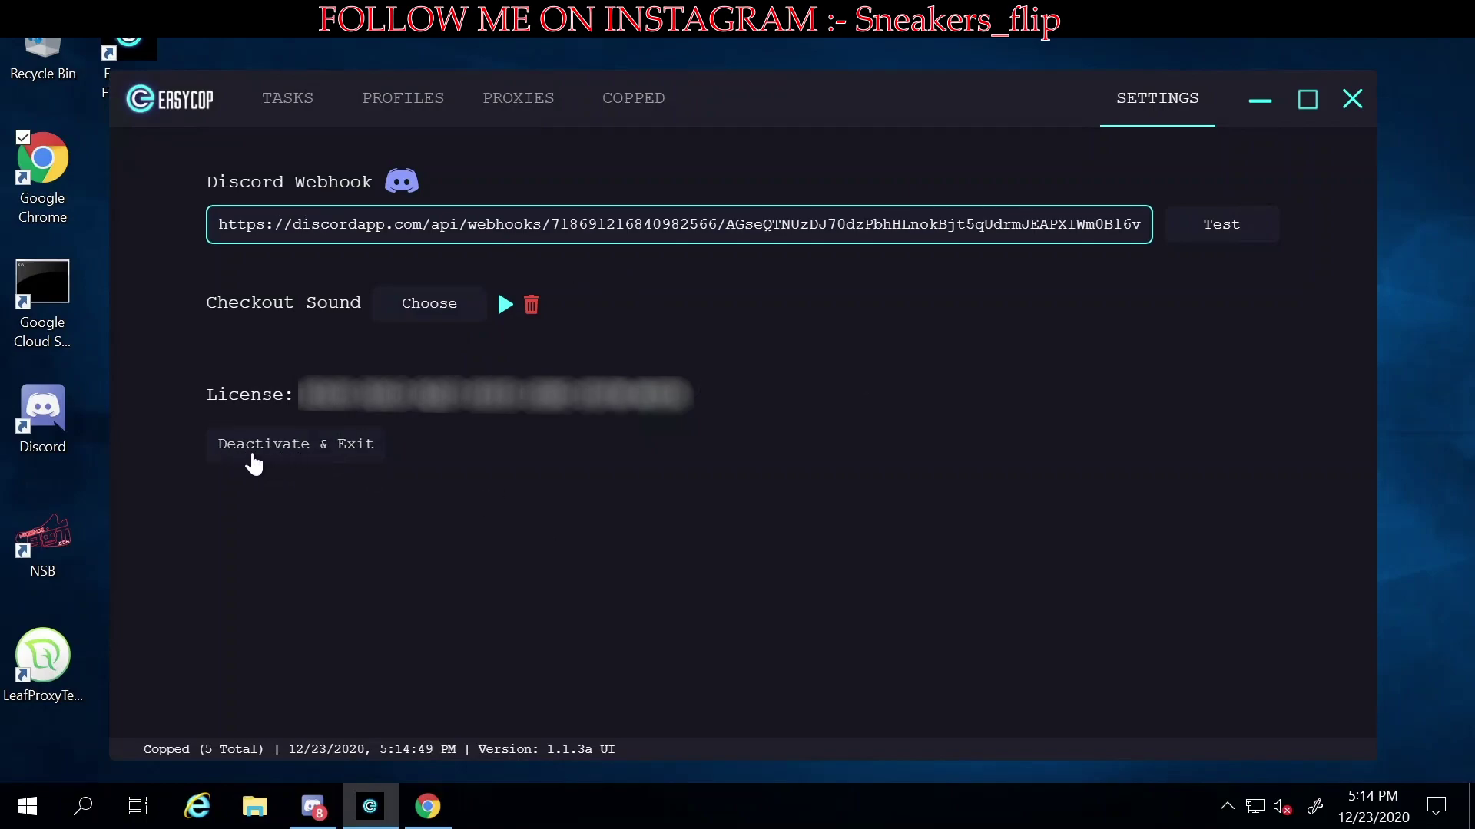
pyautogui.click(292, 106)
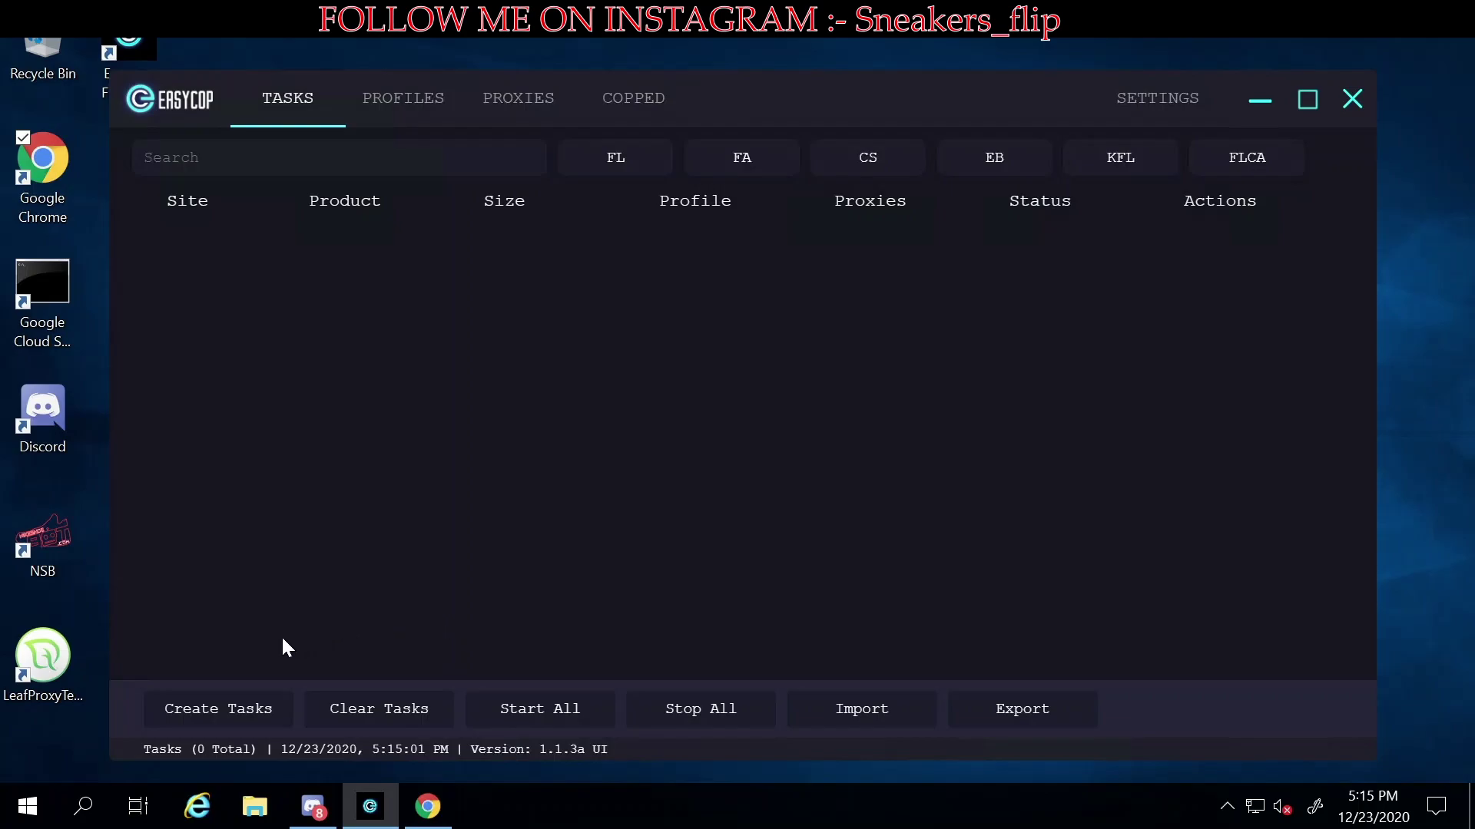
# - Open the task form and copy product number 24453004 from the Footlocker page
pyautogui.click(221, 705)
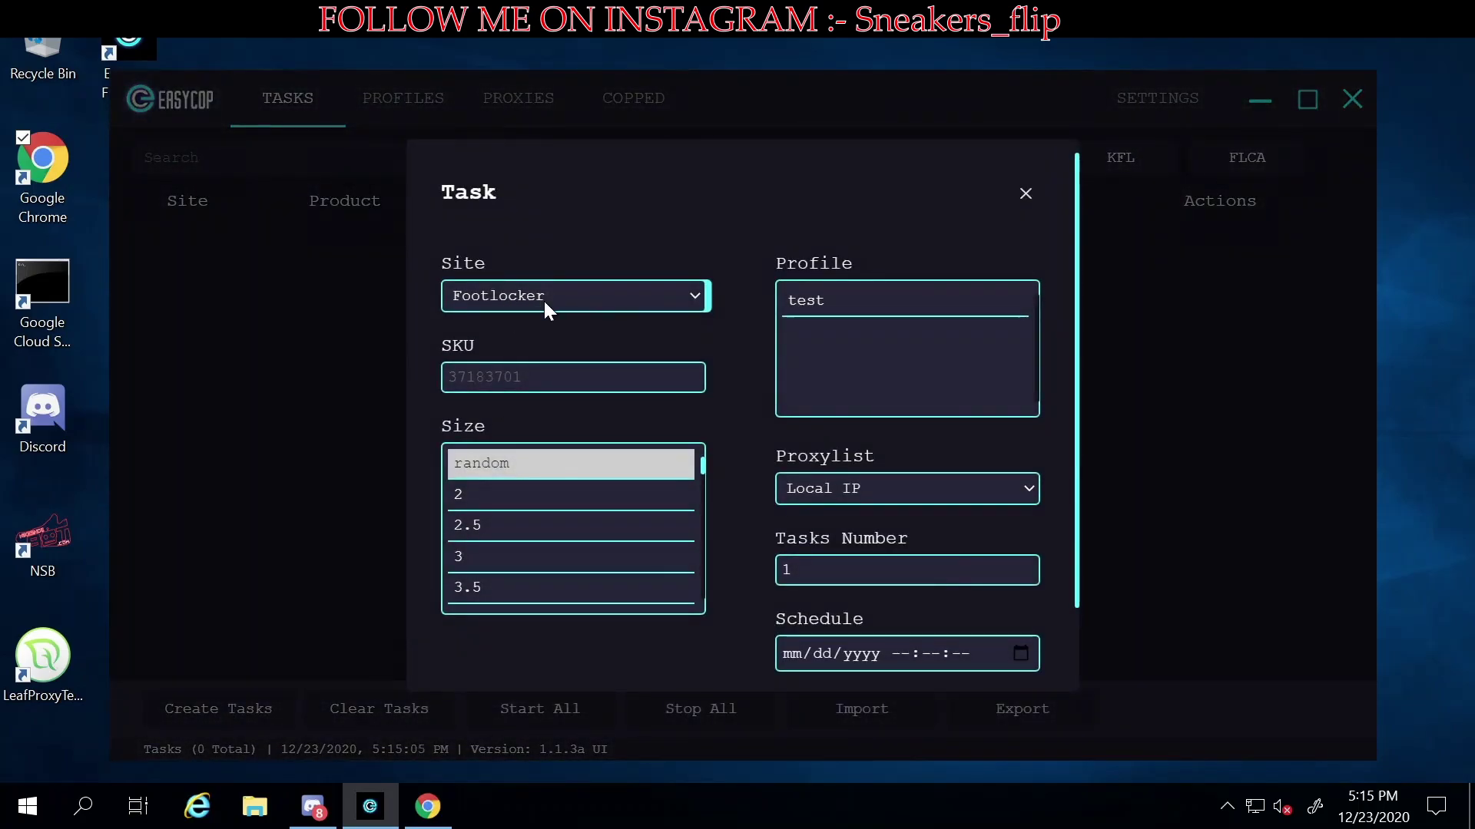
pyautogui.click(428, 807)
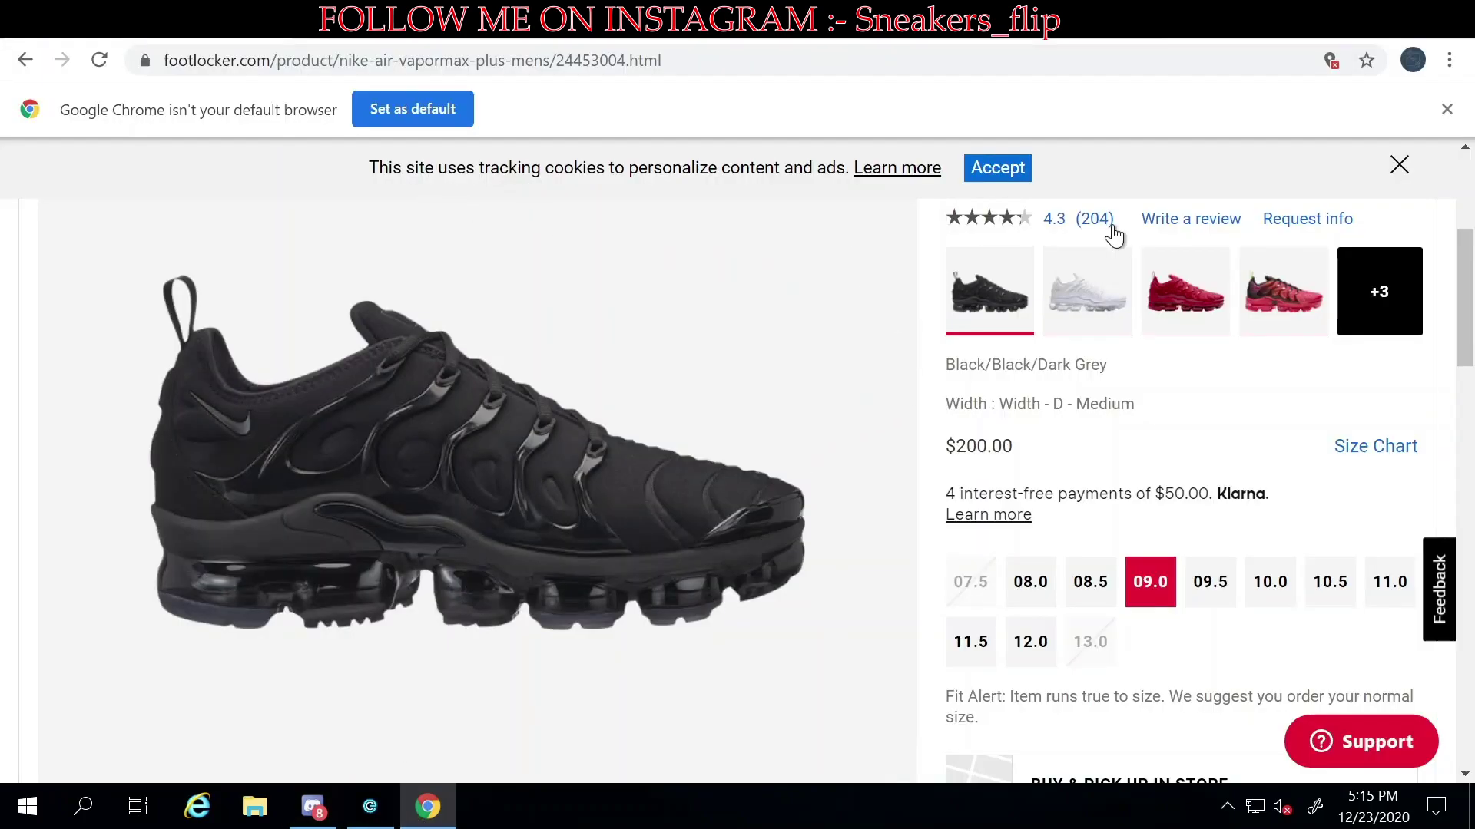
pyautogui.scroll(-5, 1152, 419)
pyautogui.scroll(-3, 1154, 417)
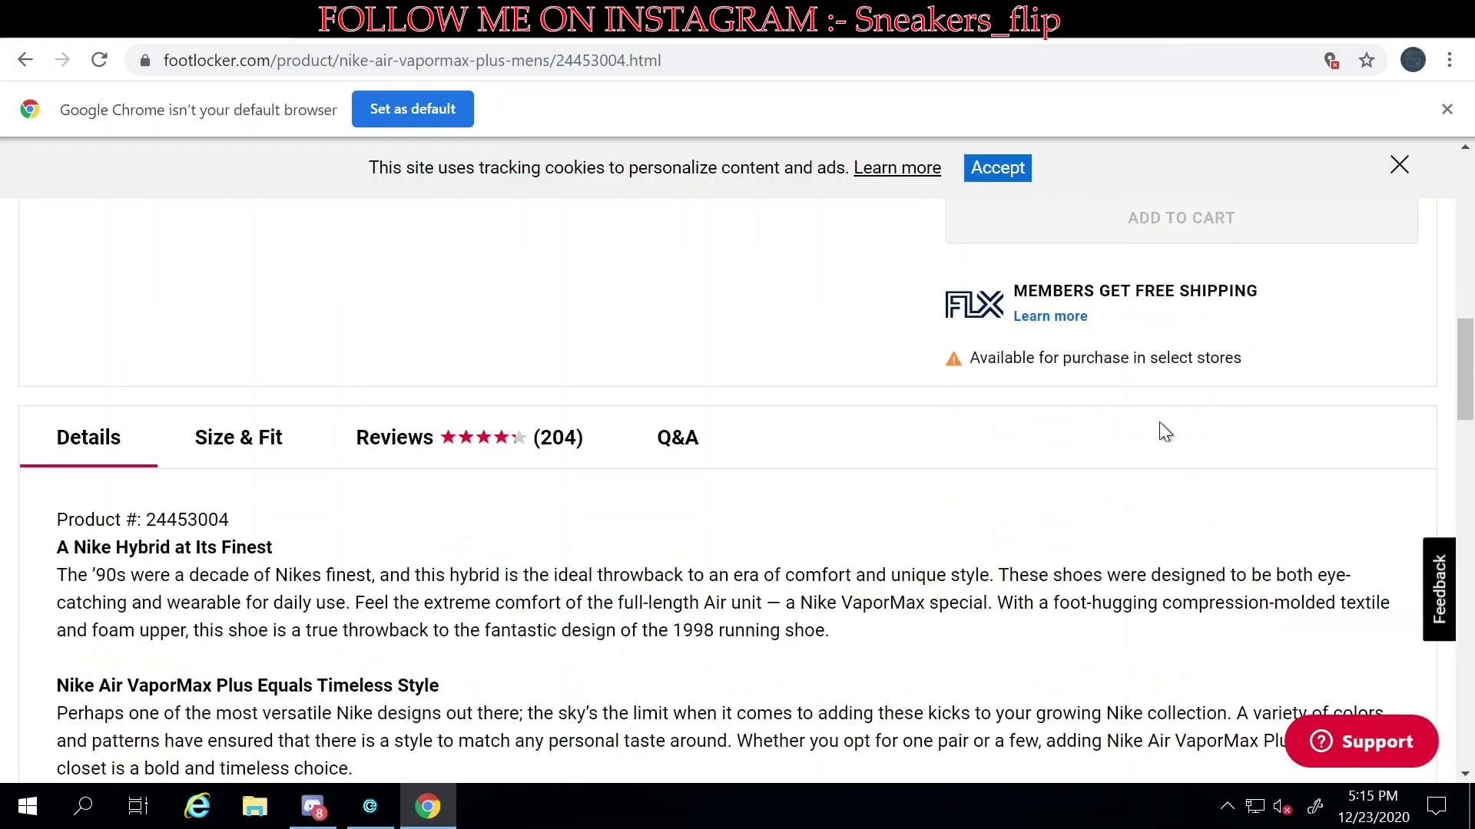
pyautogui.moveTo(146, 520); pyautogui.dragTo(240, 520)
pyautogui.hotkey('ctrl', 'c')
# - Paste 24453004 as the SKU, choose profile test and create the task
pyautogui.click(371, 806)
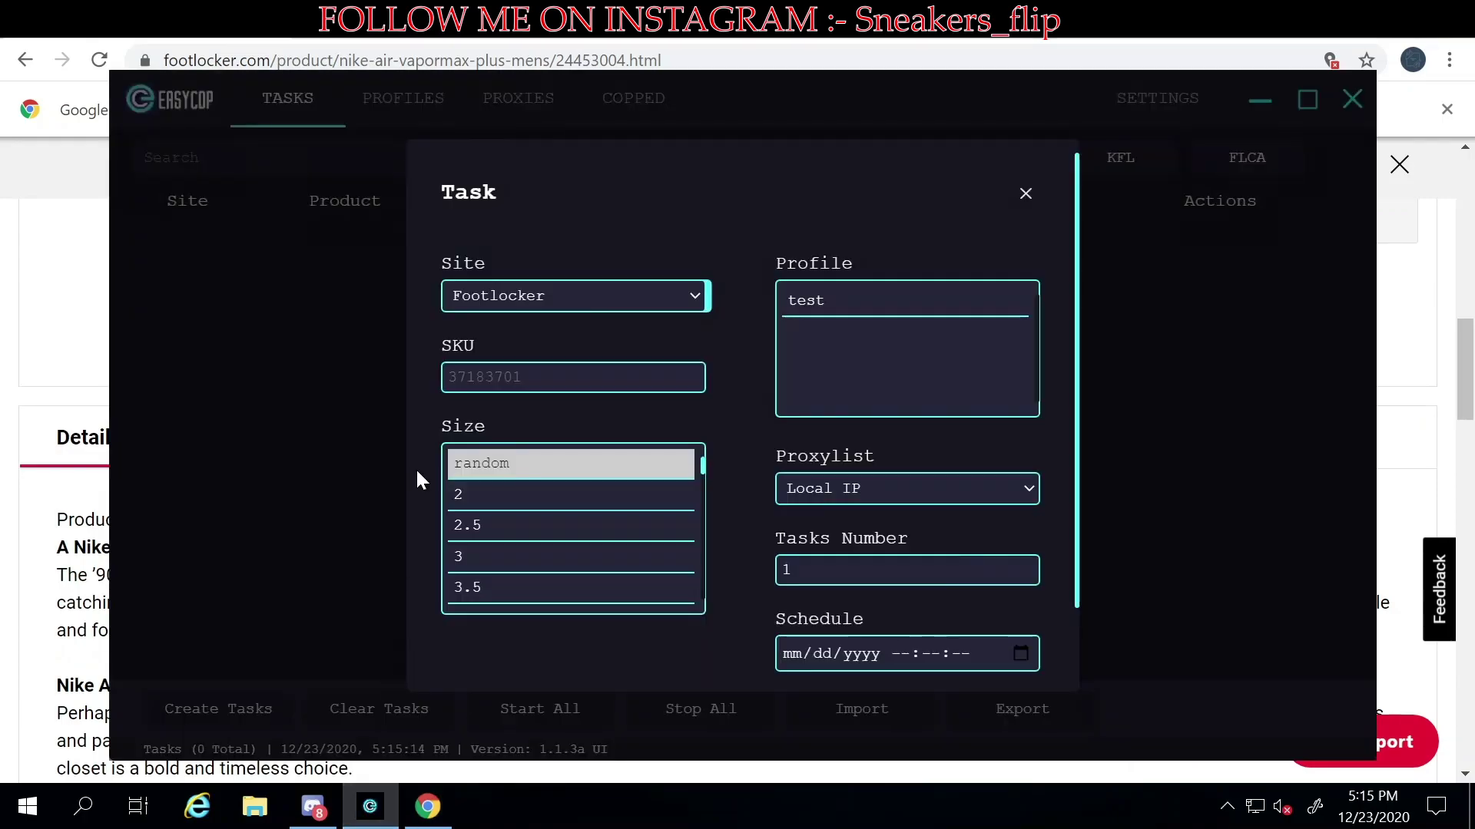
pyautogui.click(522, 377)
pyautogui.hotkey('ctrl', 'v')
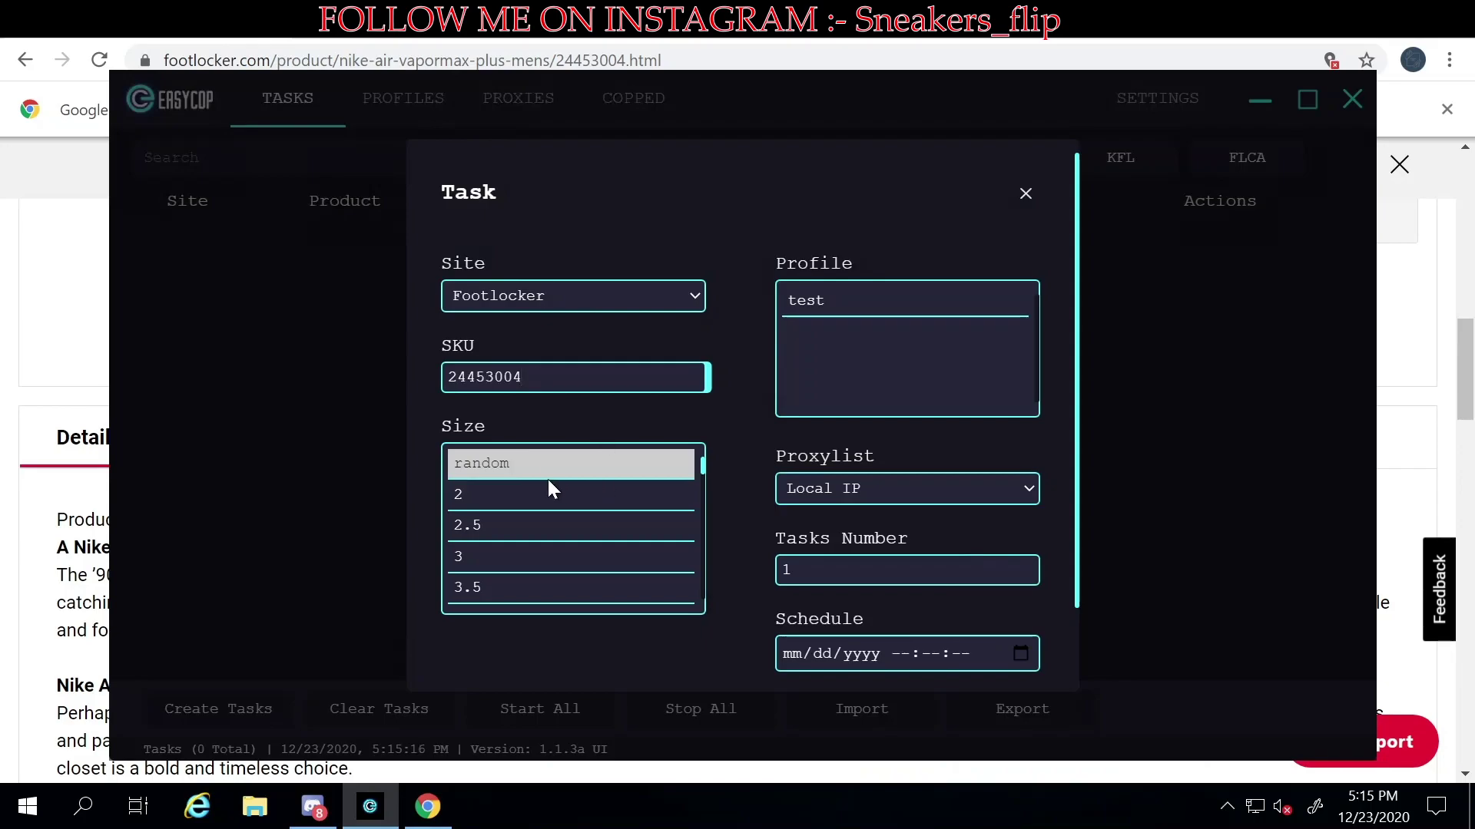
pyautogui.click(846, 302)
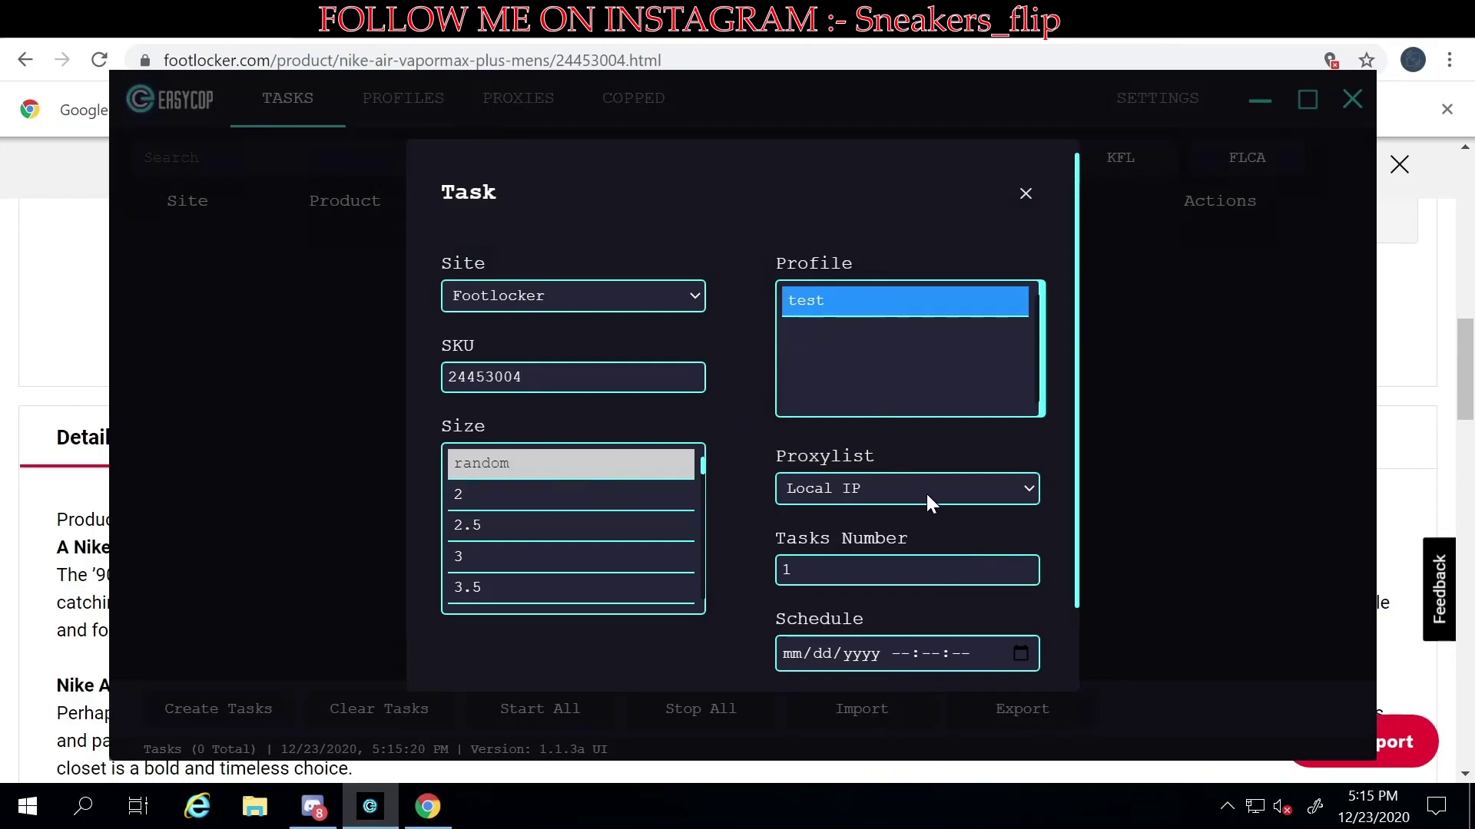
pyautogui.scroll(-2, 926, 495)
pyautogui.click(508, 638)
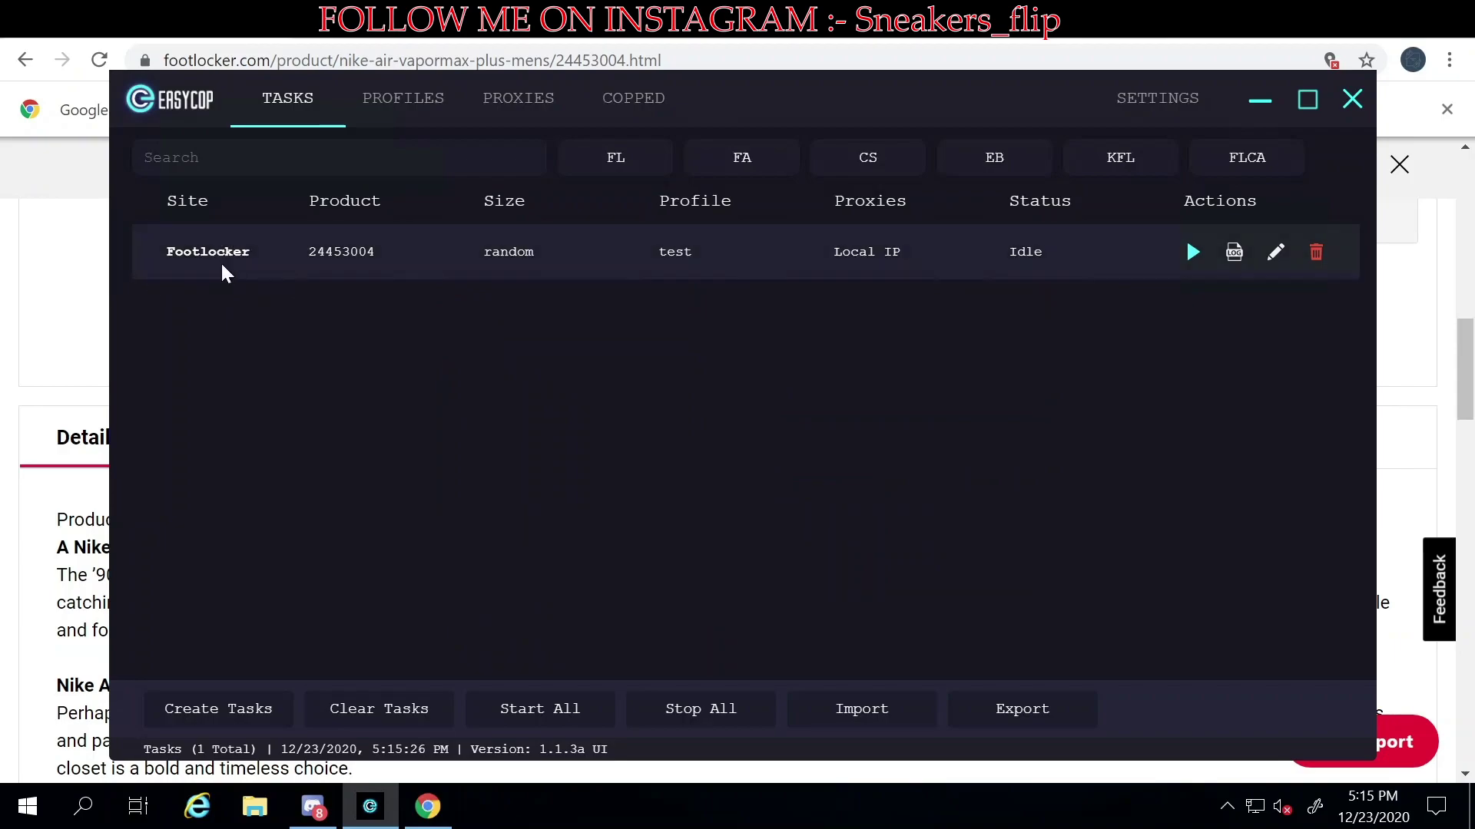
# - Run the Footlocker task and solve the traffic lights challenge with four squares
pyautogui.click(1190, 253)
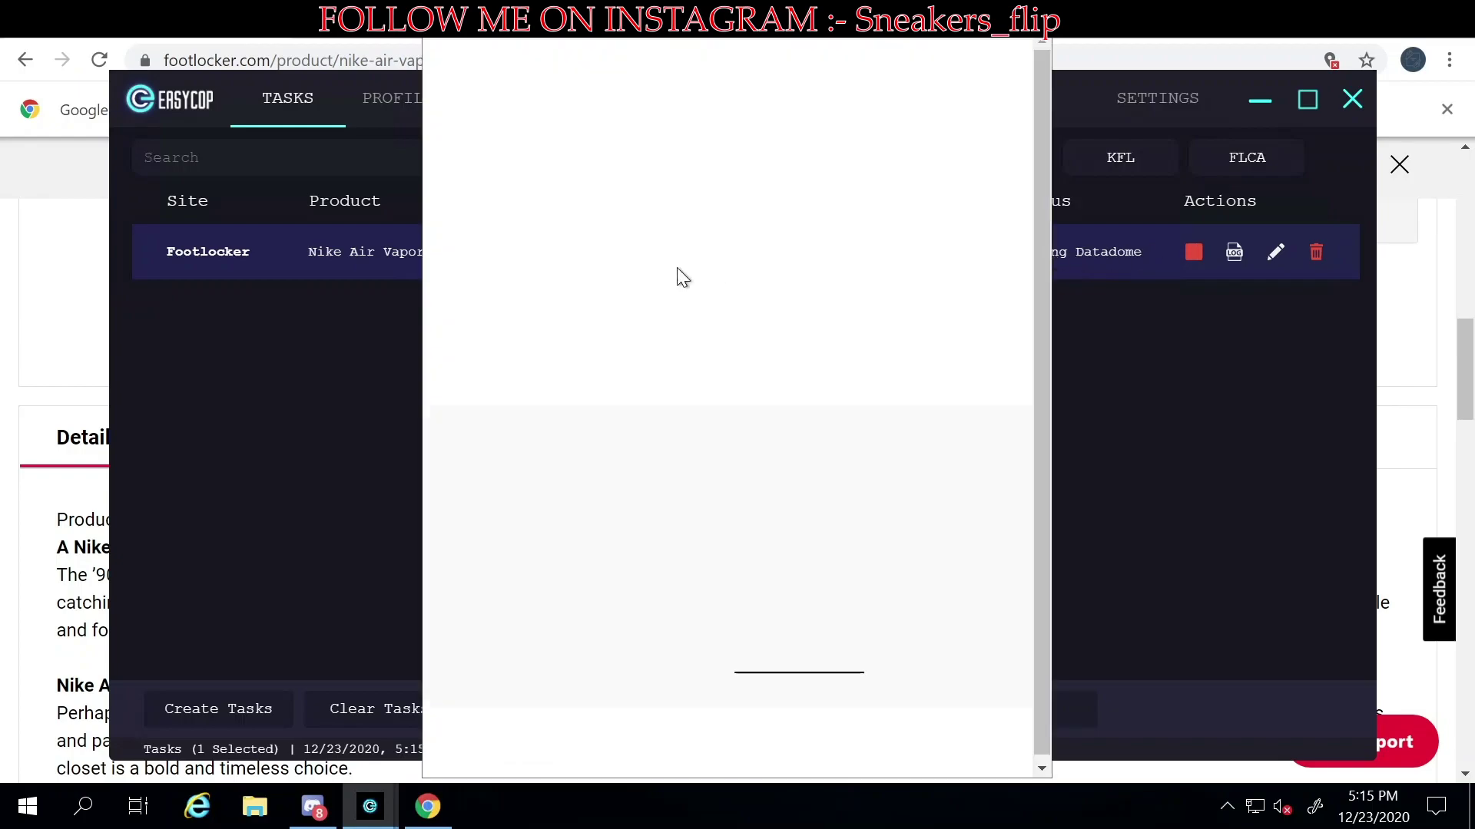
pyautogui.click(580, 336)
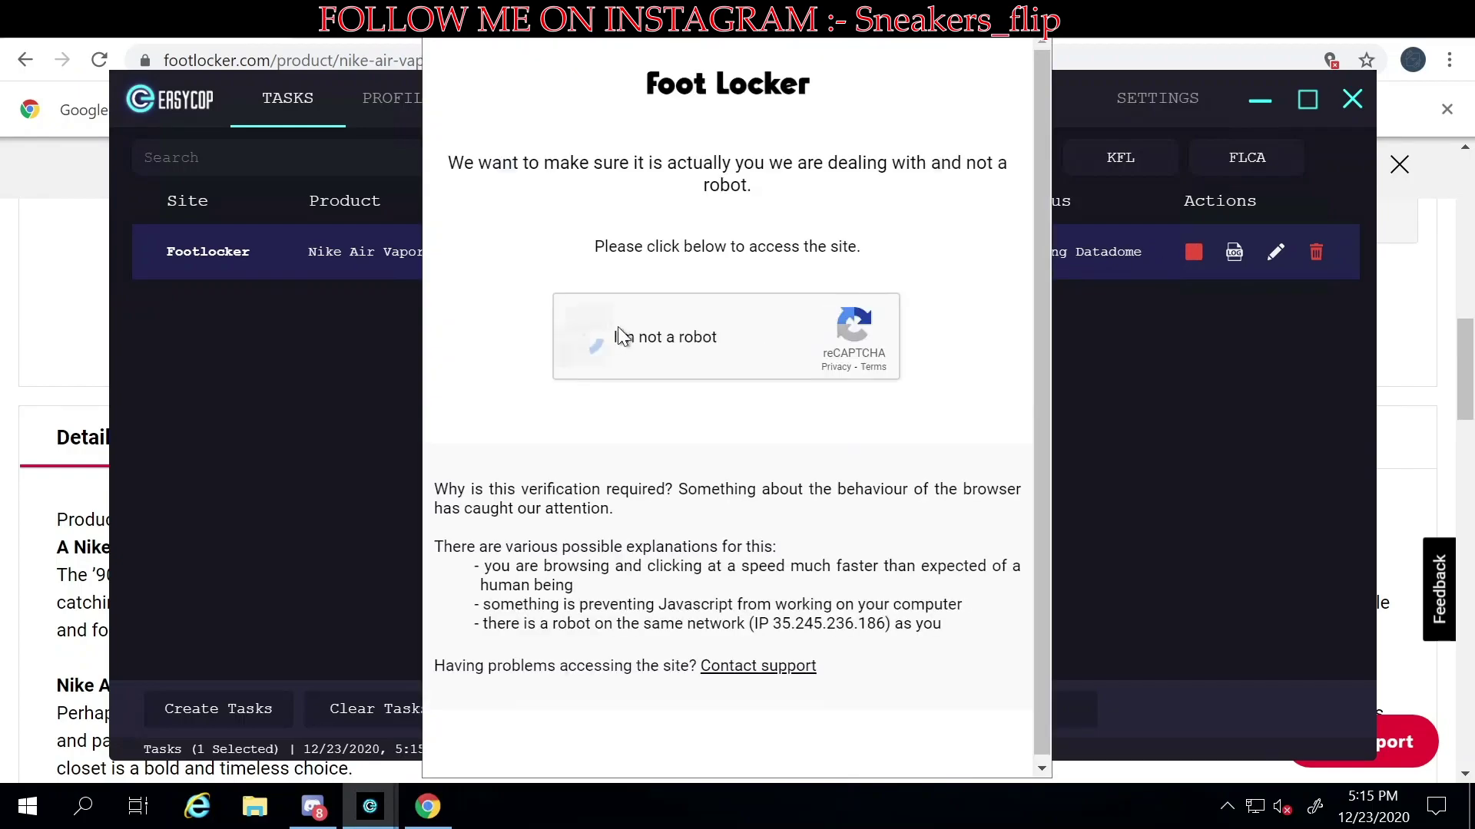
pyautogui.click(537, 358)
pyautogui.click(662, 355)
pyautogui.click(791, 354)
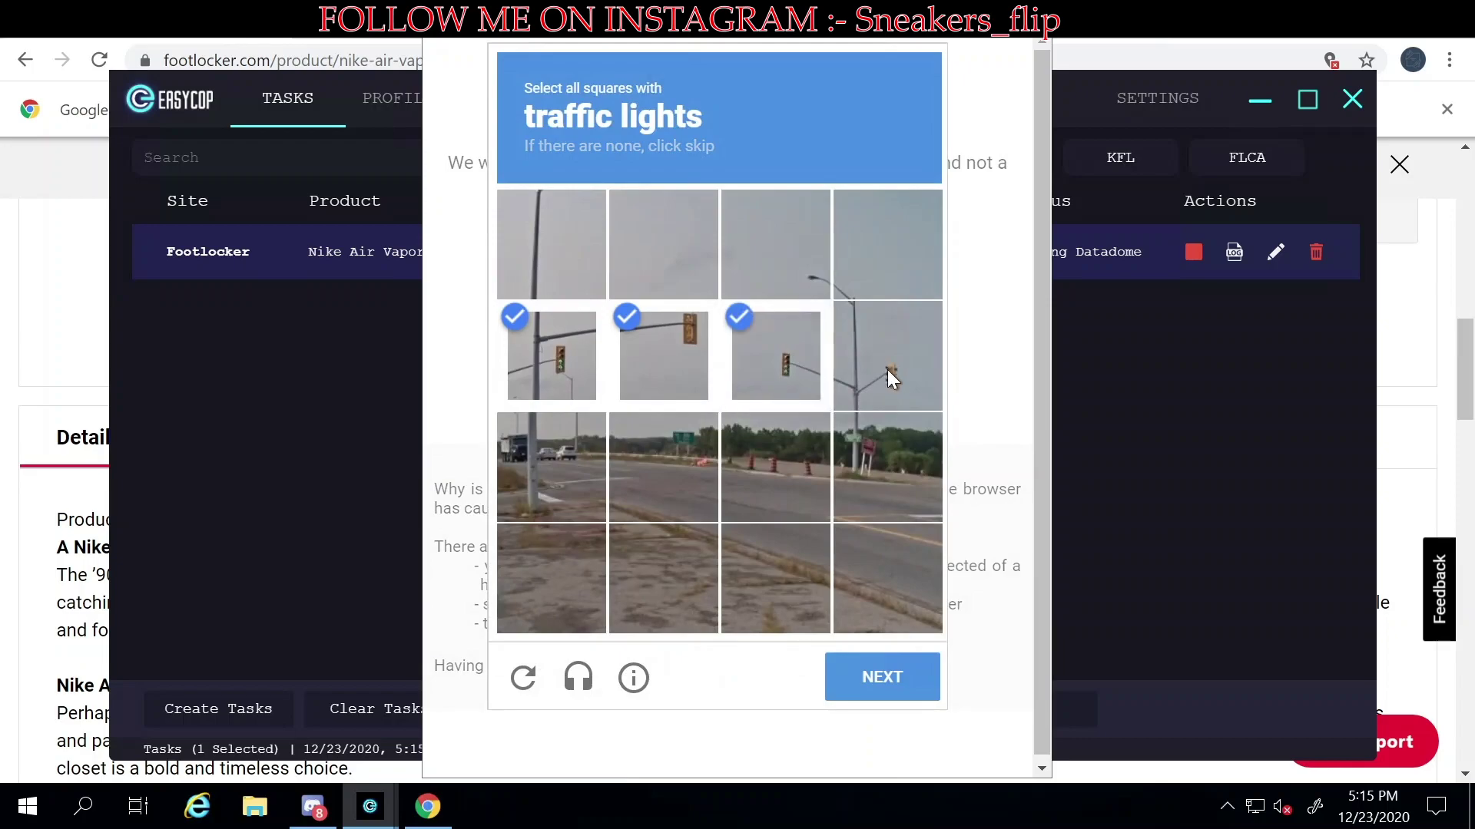
pyautogui.click(887, 370)
pyautogui.click(872, 675)
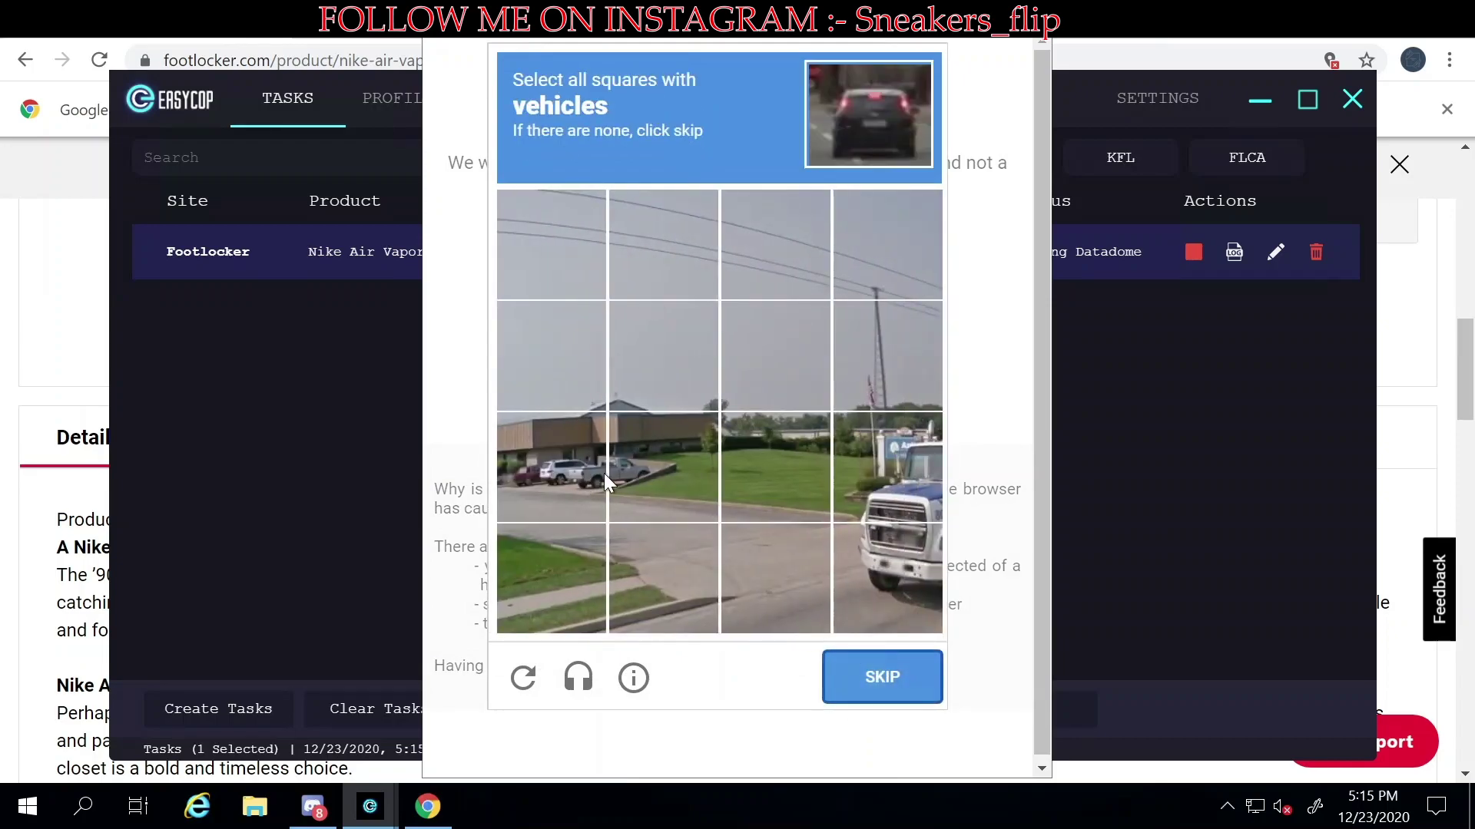
# - Select the four vehicle squares, including the truck, and submit
pyautogui.click(576, 470)
pyautogui.click(660, 472)
pyautogui.click(856, 490)
pyautogui.click(878, 566)
pyautogui.click(883, 666)
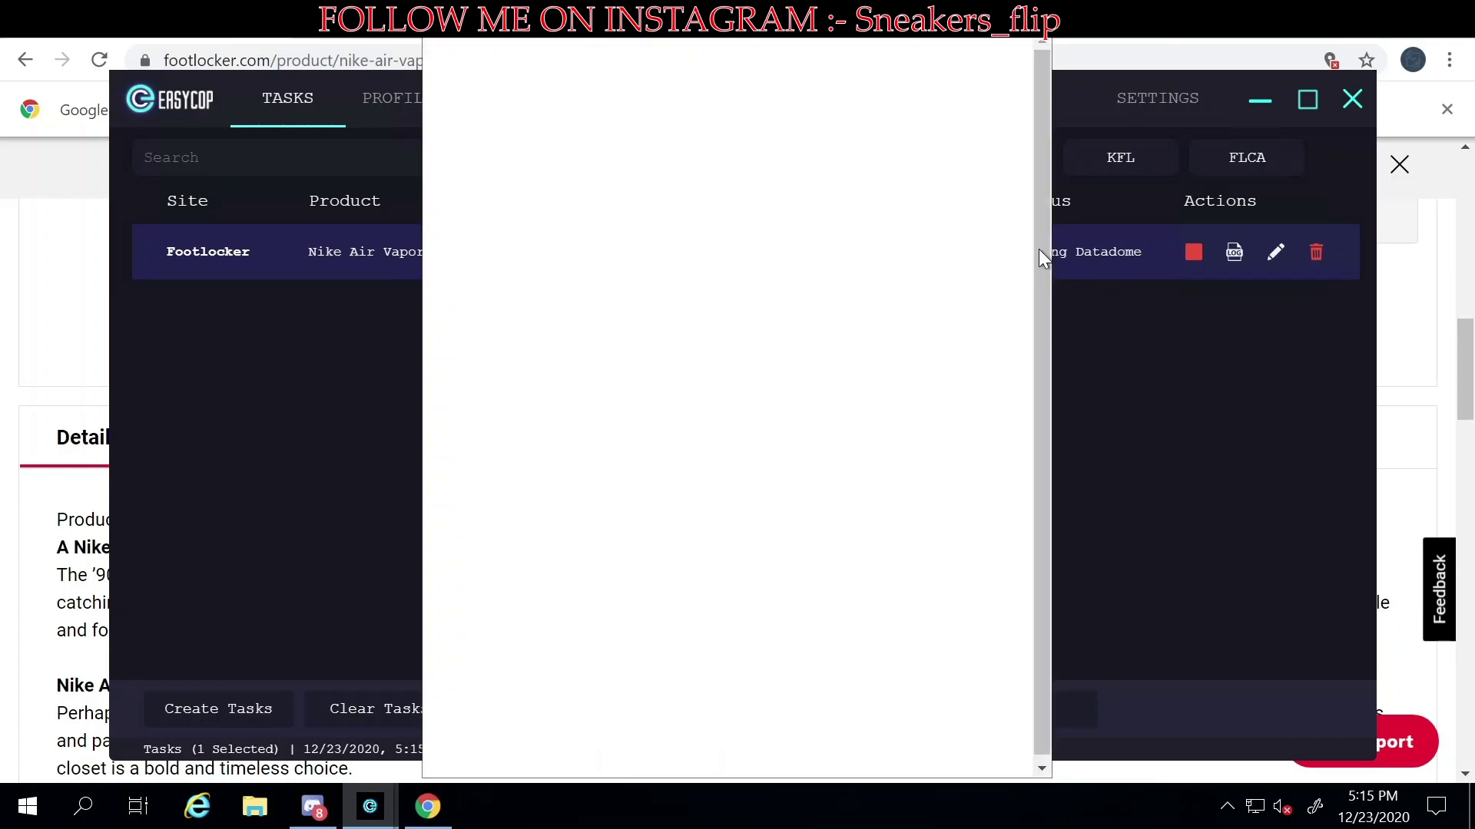
# - Solve the bicycles challenge by marking every bicycle tile and submitting
pyautogui.click(573, 338)
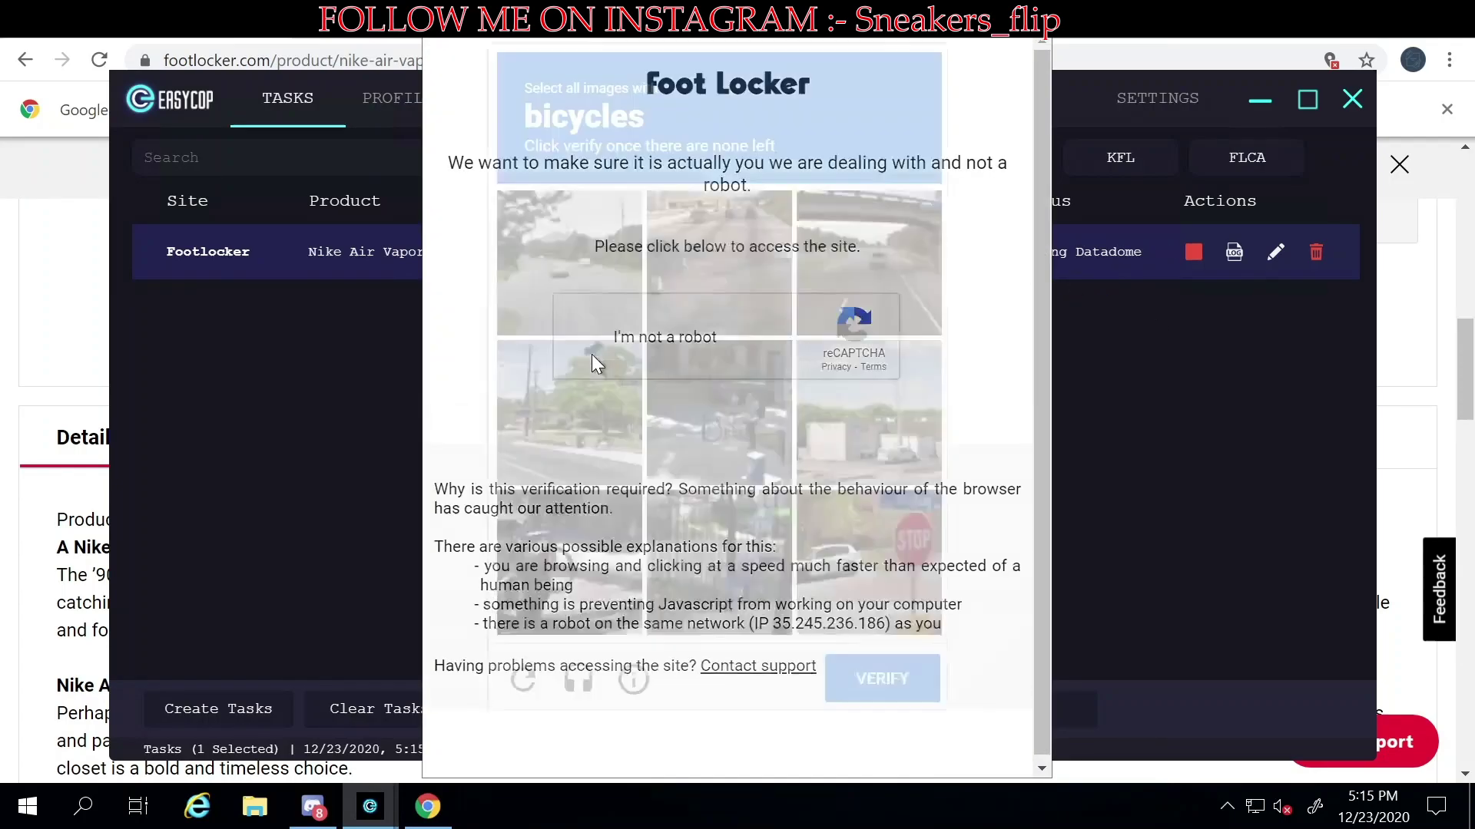
pyautogui.click(735, 565)
pyautogui.click(568, 565)
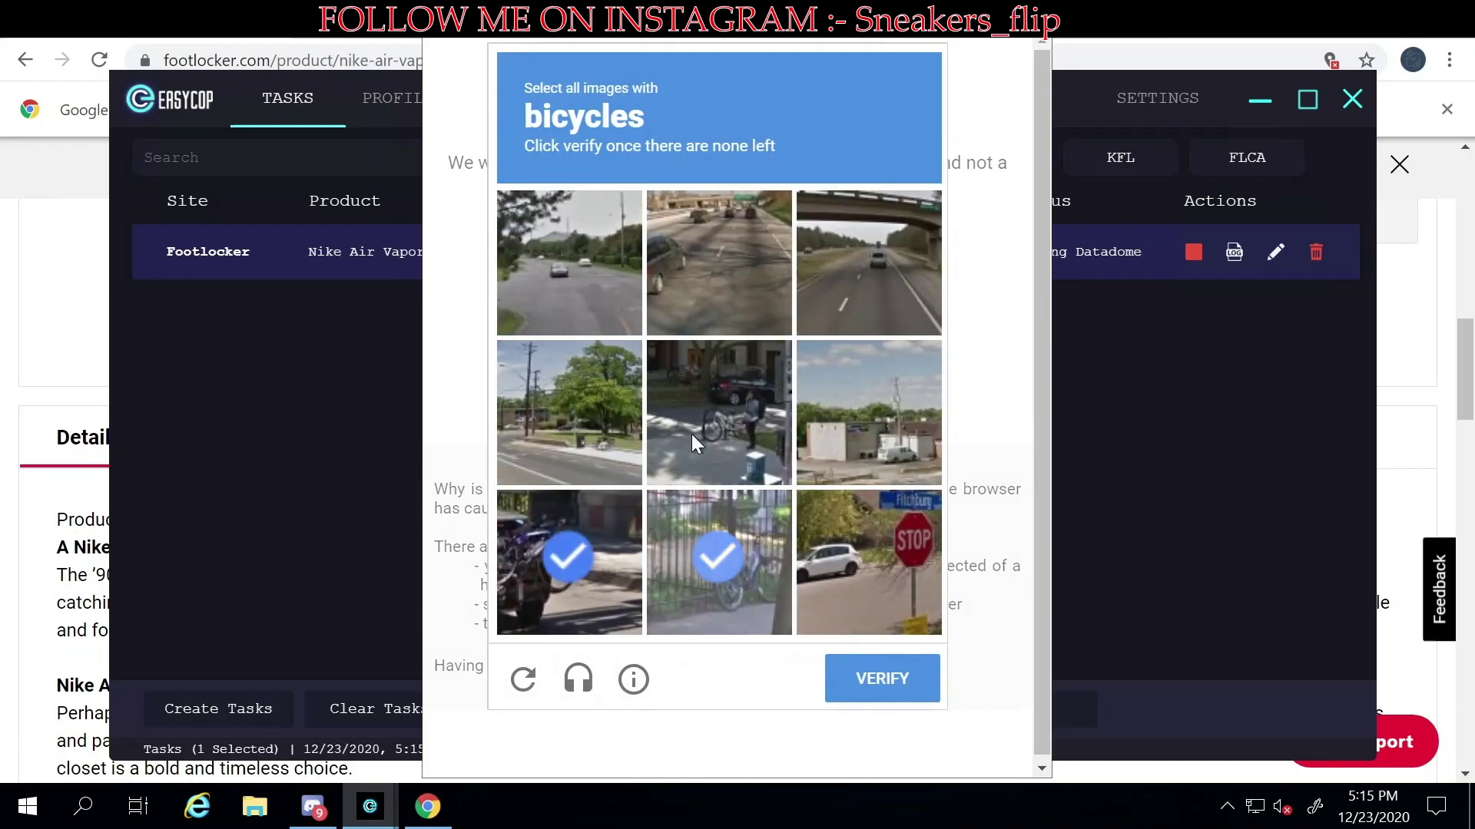
pyautogui.click(692, 435)
pyautogui.click(556, 579)
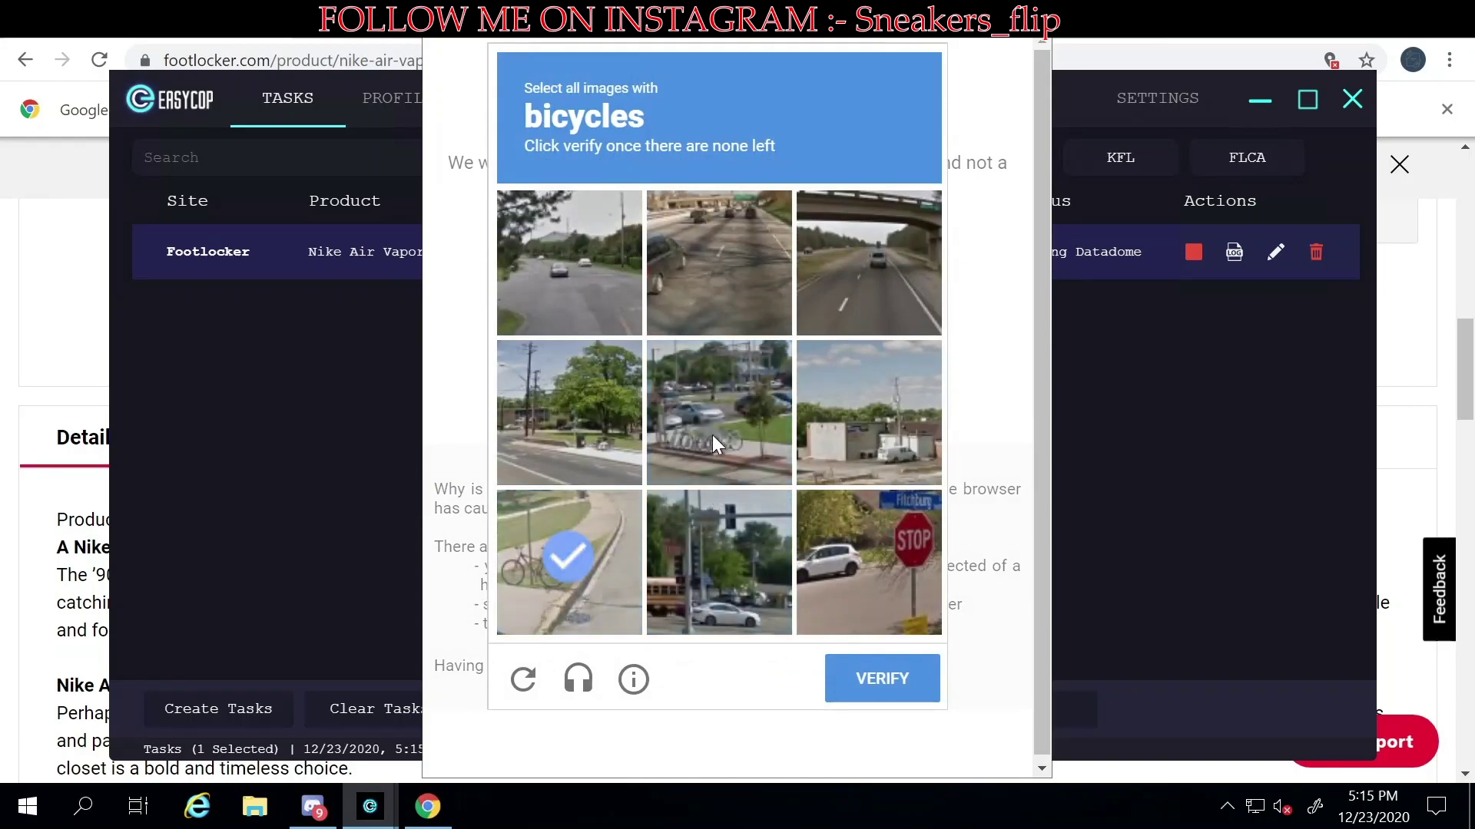
pyautogui.click(712, 435)
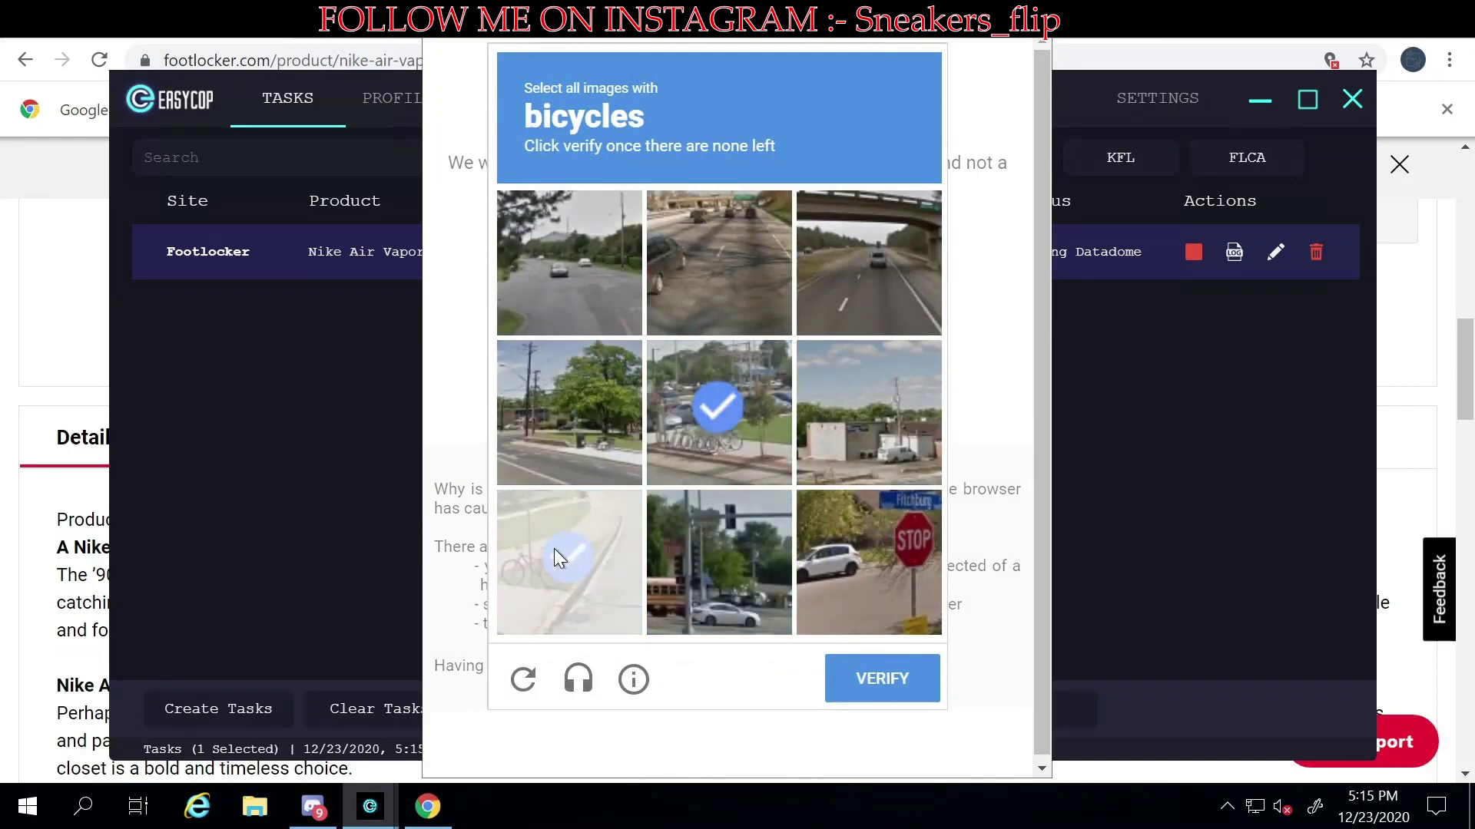
pyautogui.click(910, 693)
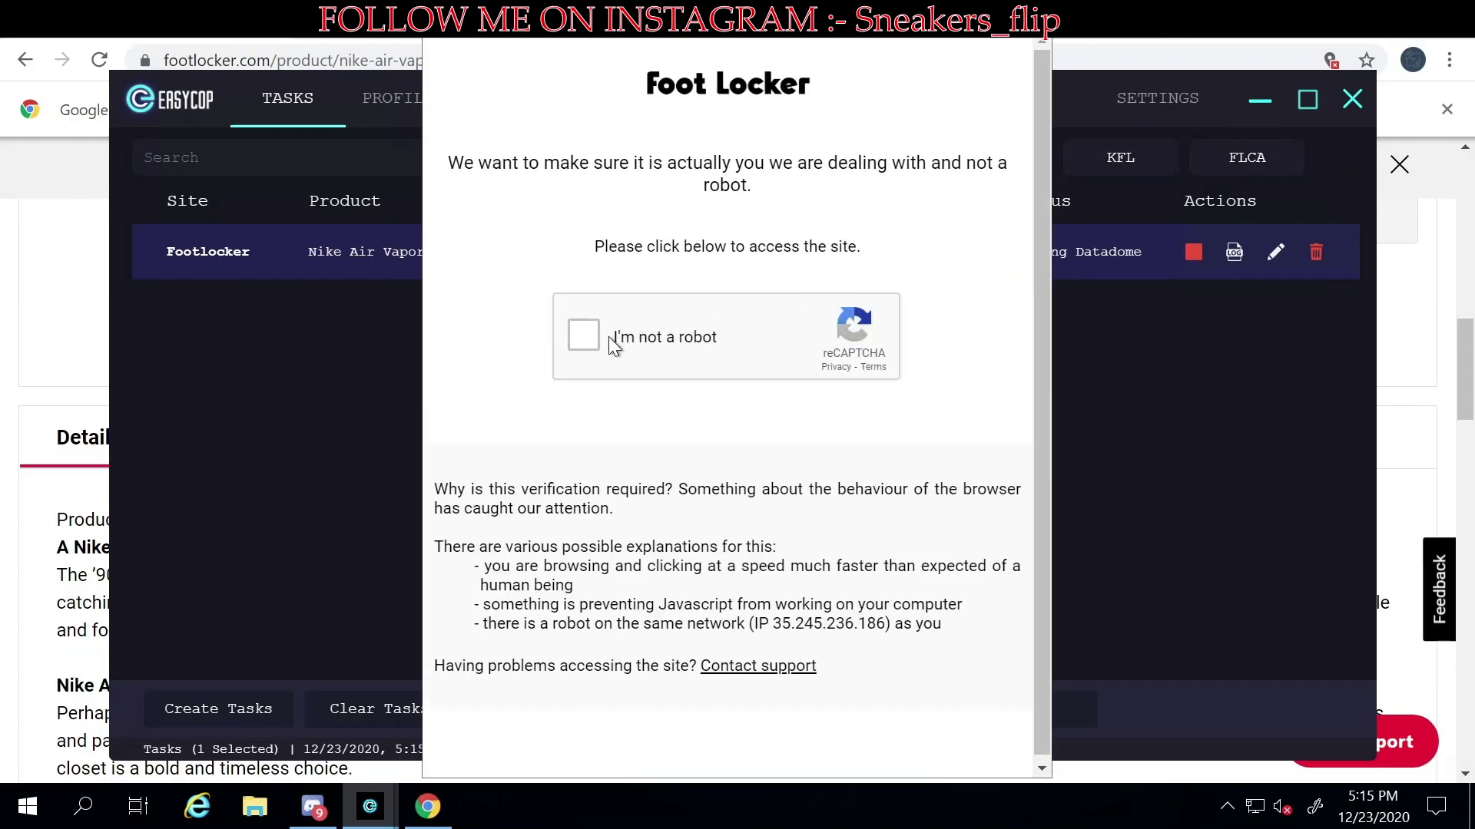
# - Mark all fire hydrant tiles, including reloaded ones, and submit
pyautogui.click(582, 335)
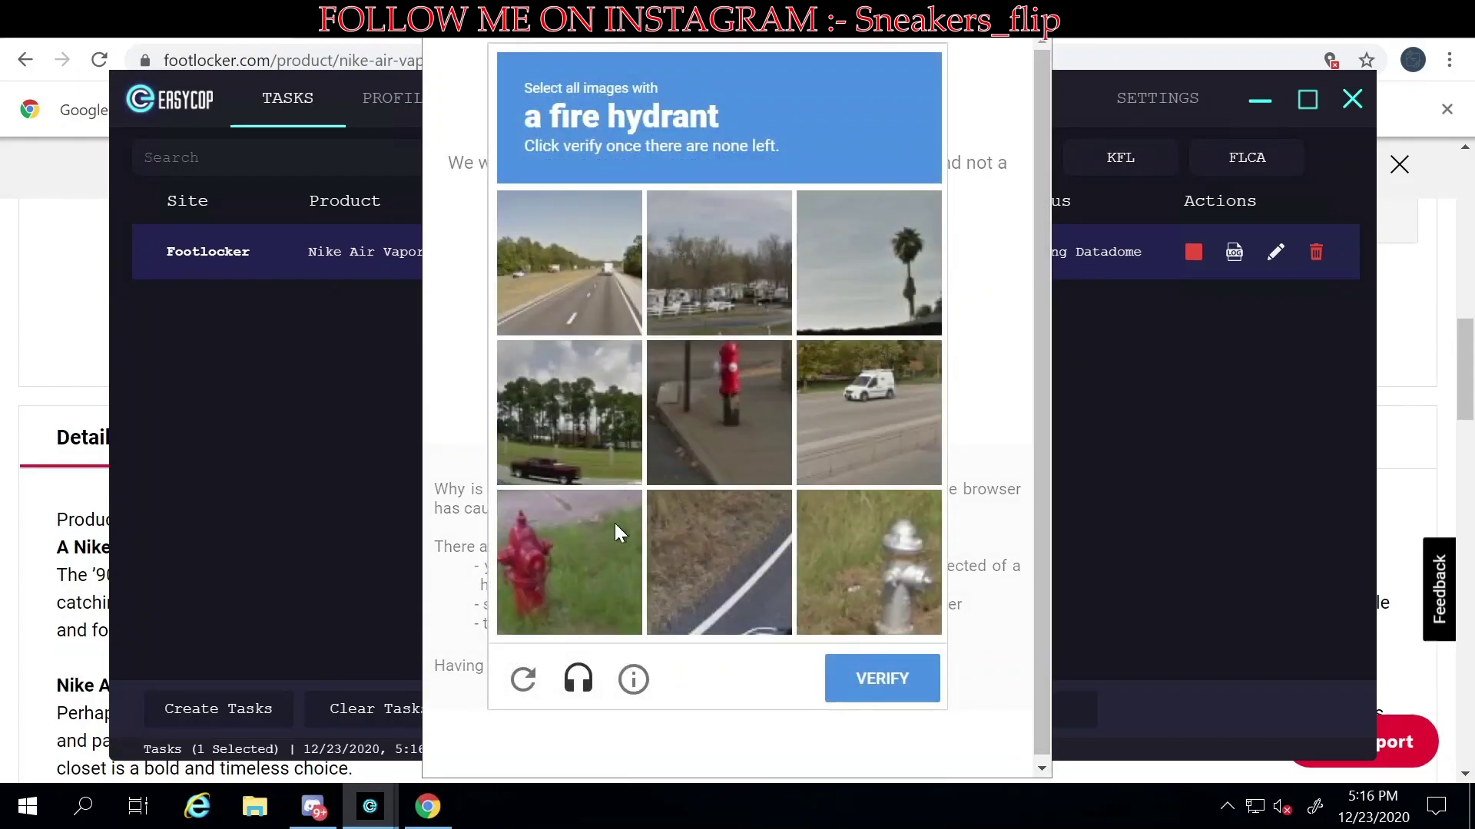
pyautogui.click(614, 525)
pyautogui.click(744, 372)
pyautogui.click(836, 522)
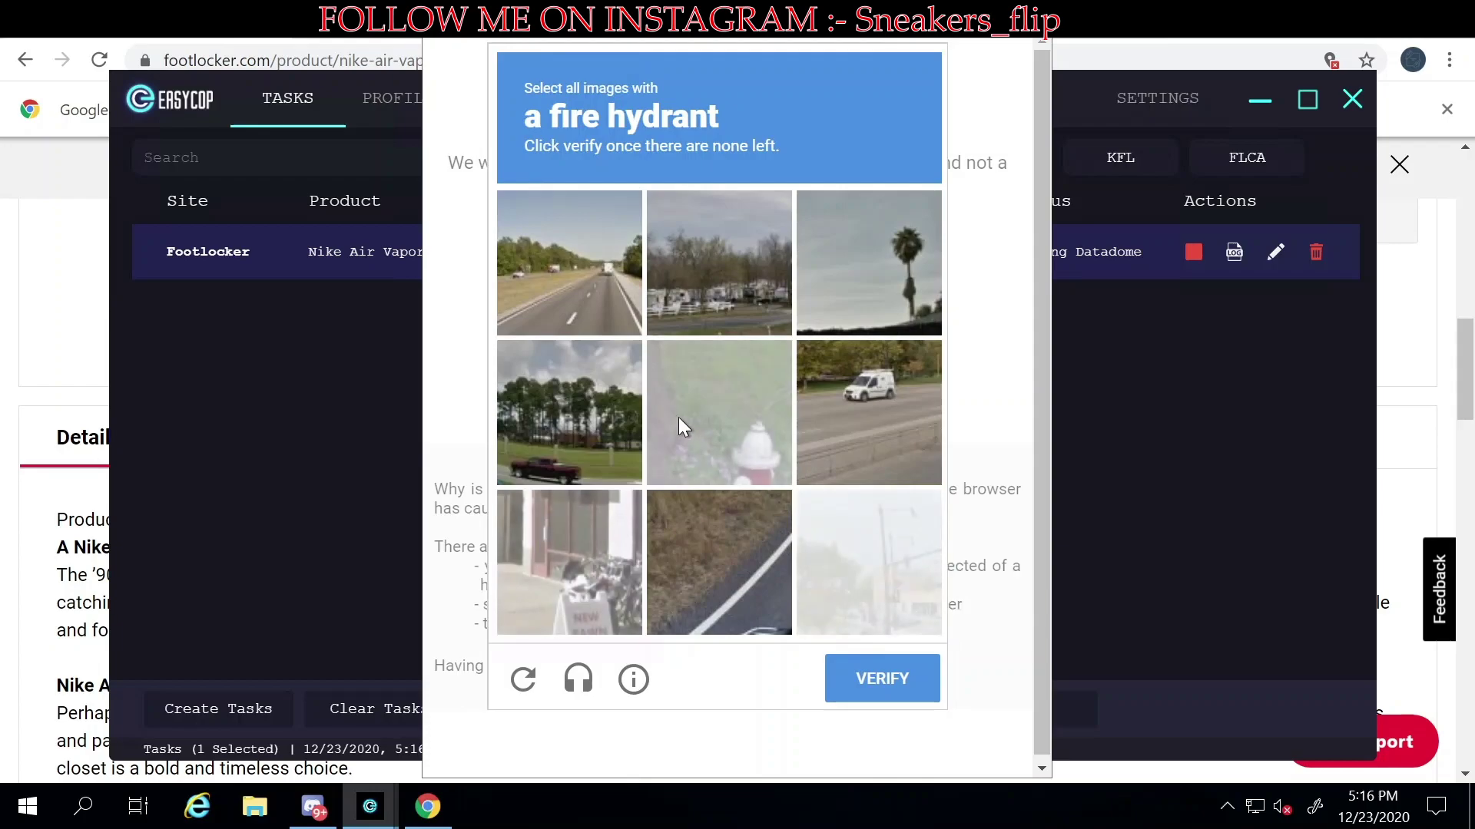
pyautogui.click(722, 420)
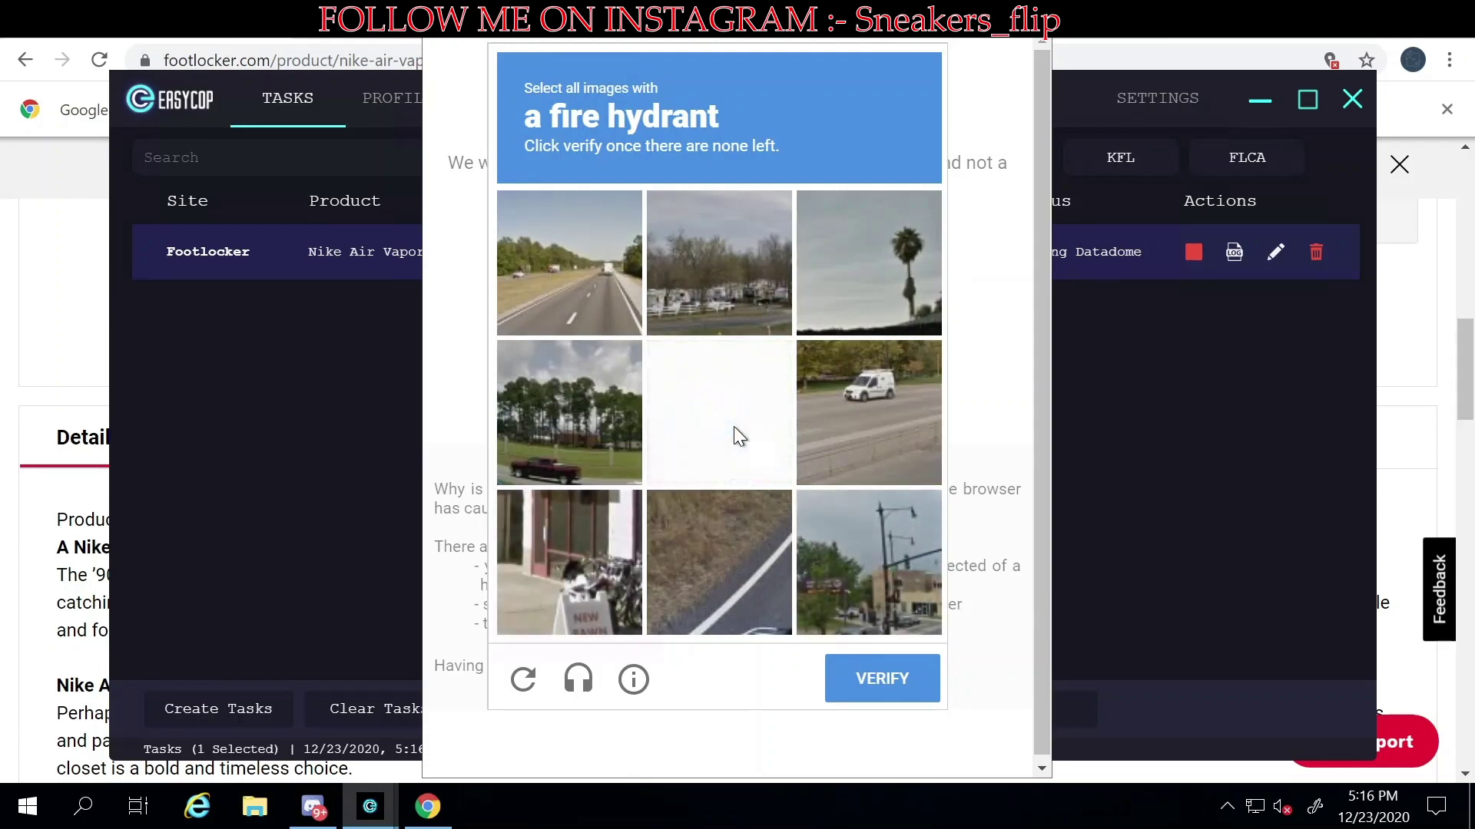
pyautogui.click(736, 430)
pyautogui.click(736, 432)
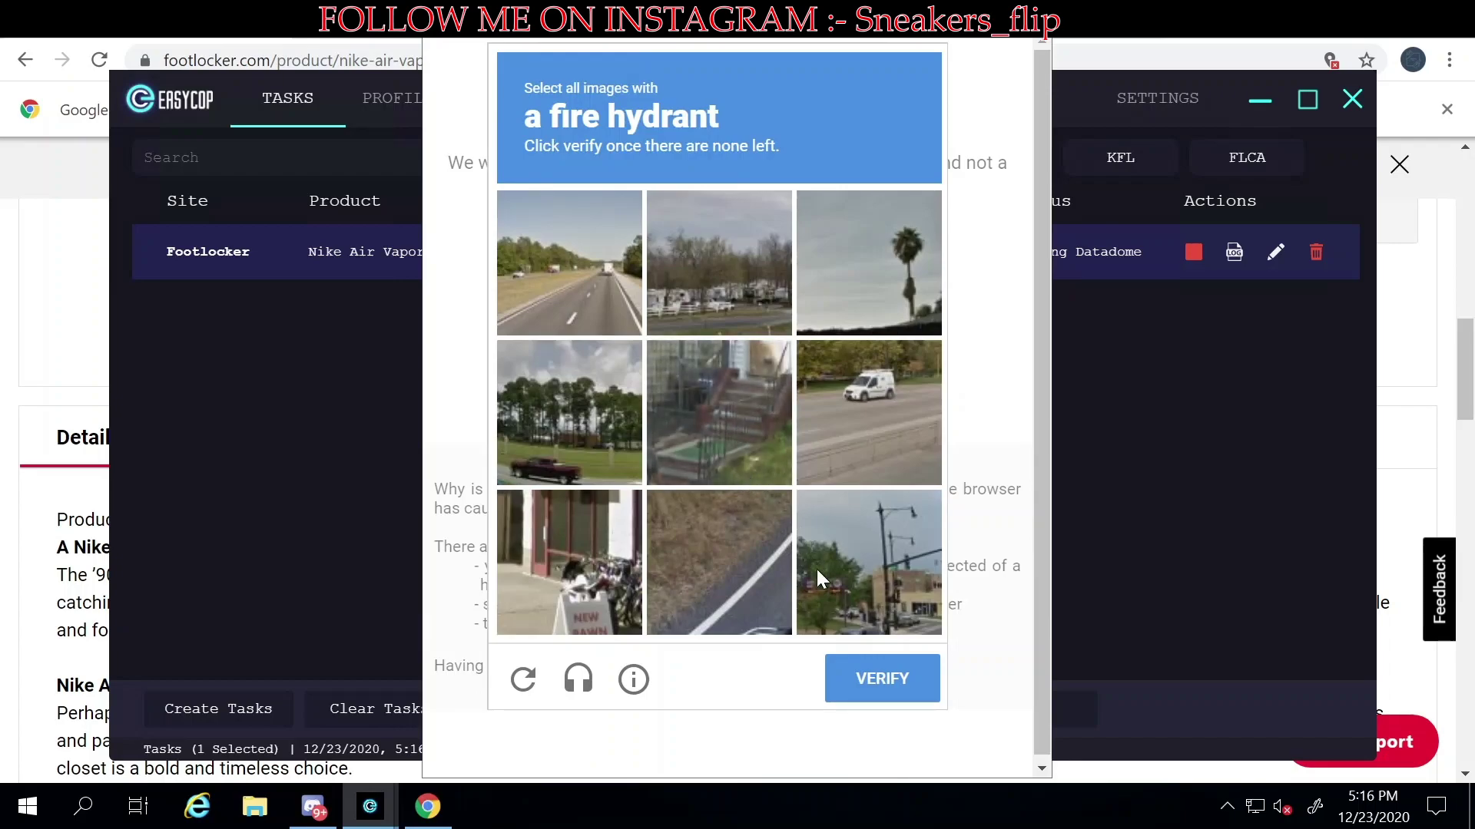
pyautogui.click(882, 679)
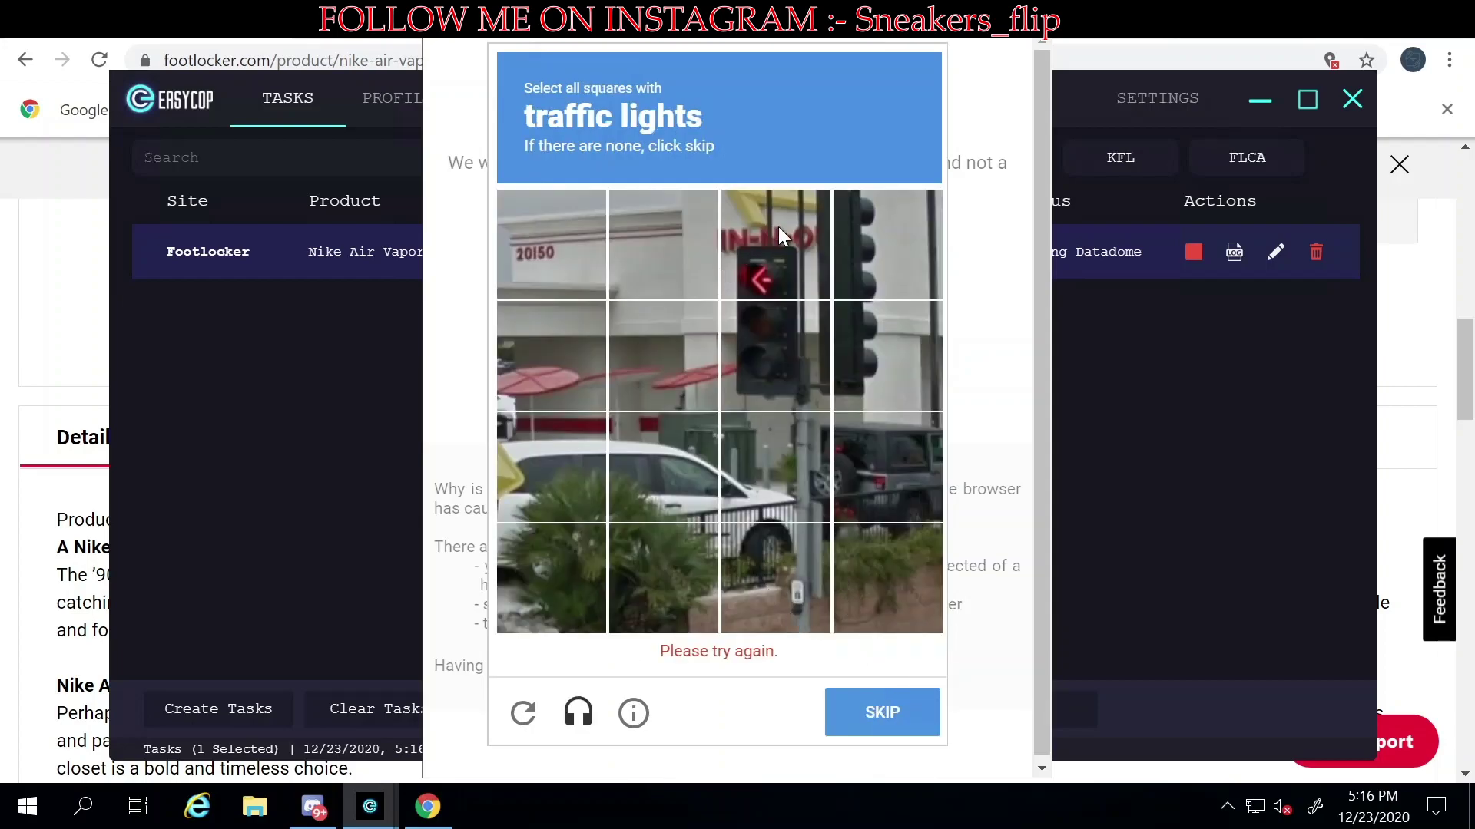
# - Mark the traffic lights squares in the first two traffic lights grids
pyautogui.click(777, 227)
pyautogui.click(776, 353)
pyautogui.click(863, 335)
pyautogui.click(874, 273)
pyautogui.click(882, 687)
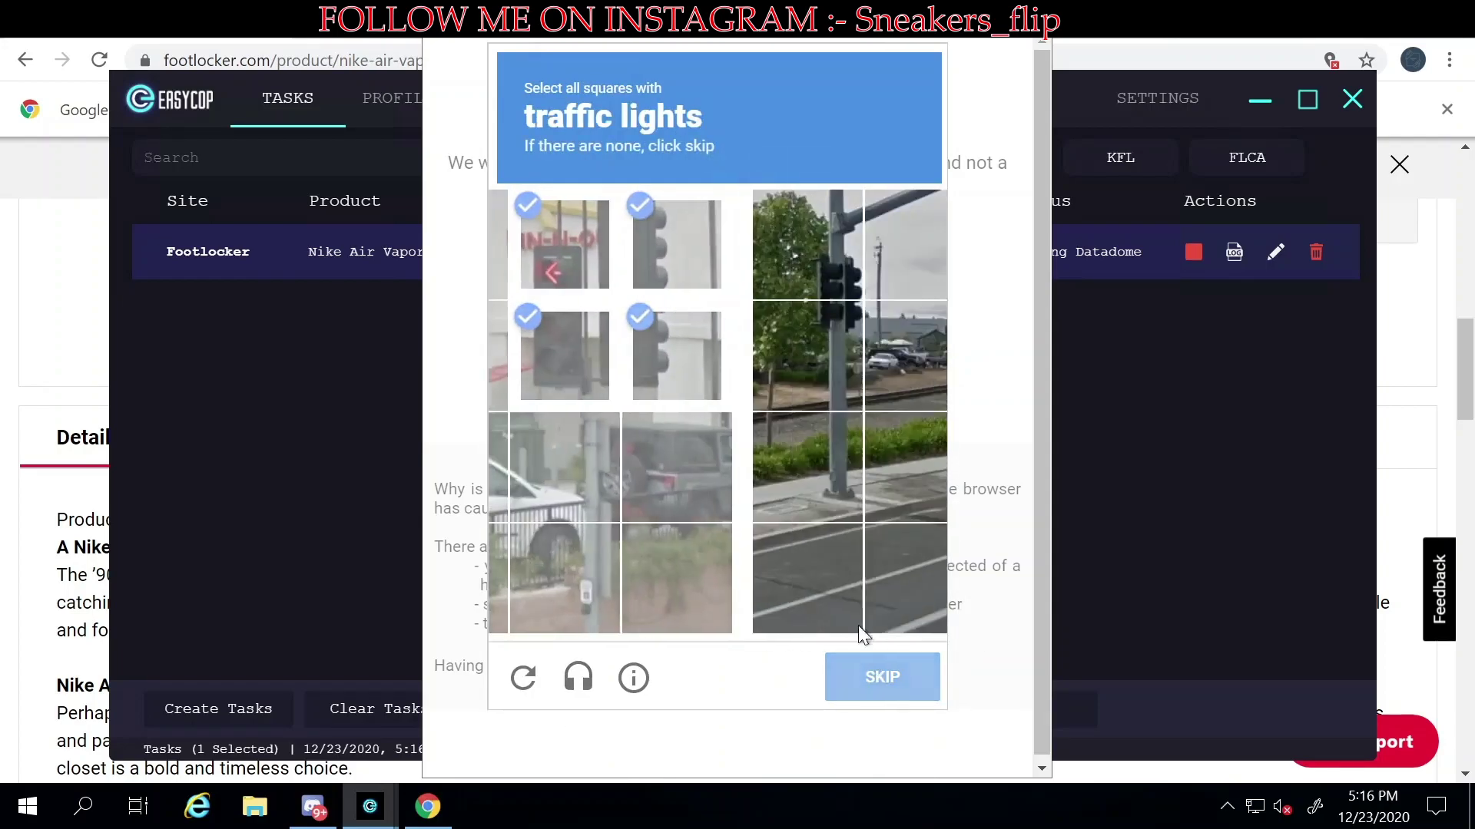
pyautogui.click(586, 275)
pyautogui.click(568, 355)
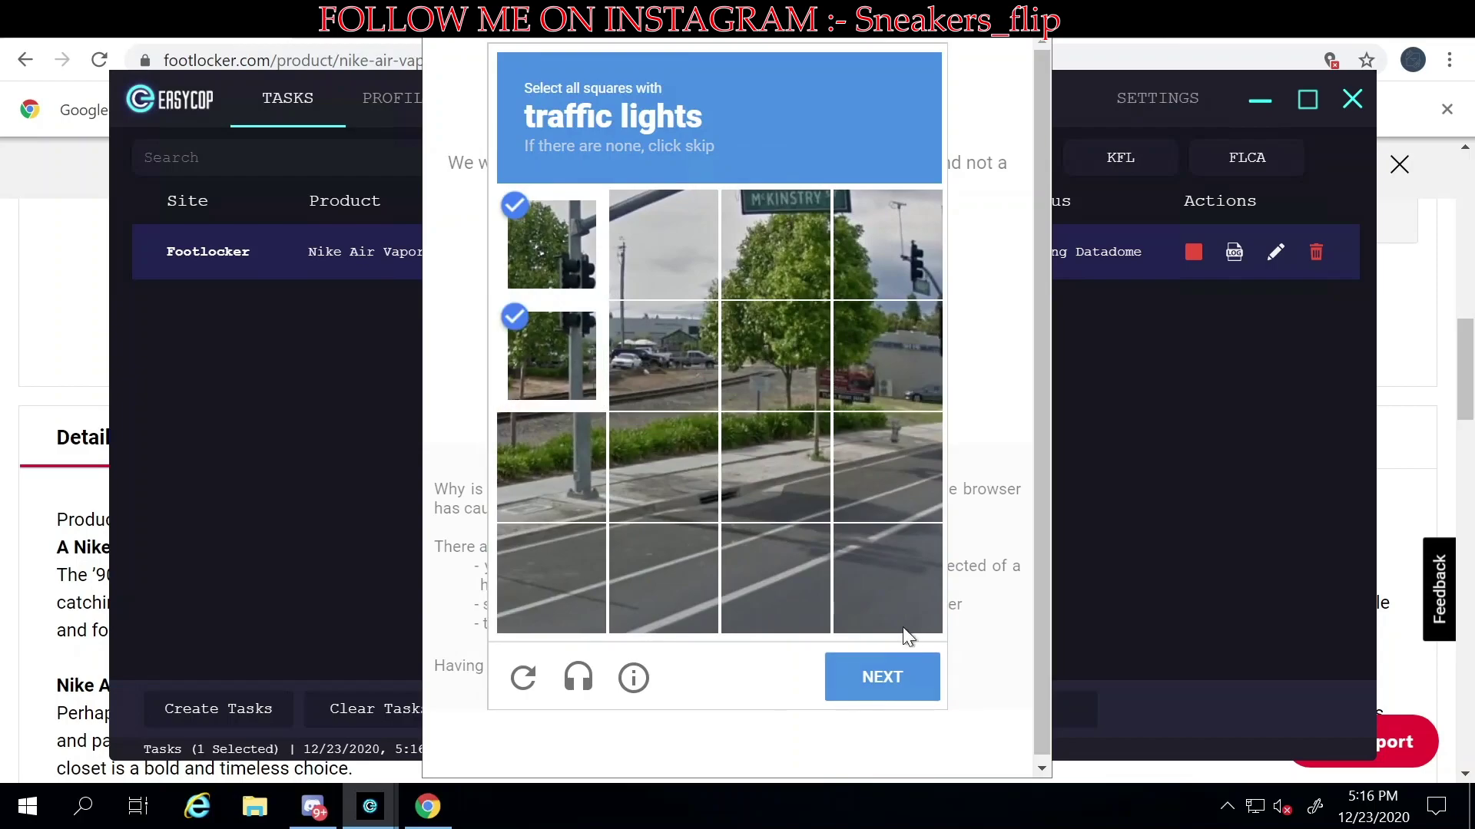
pyautogui.click(868, 239)
pyautogui.click(898, 681)
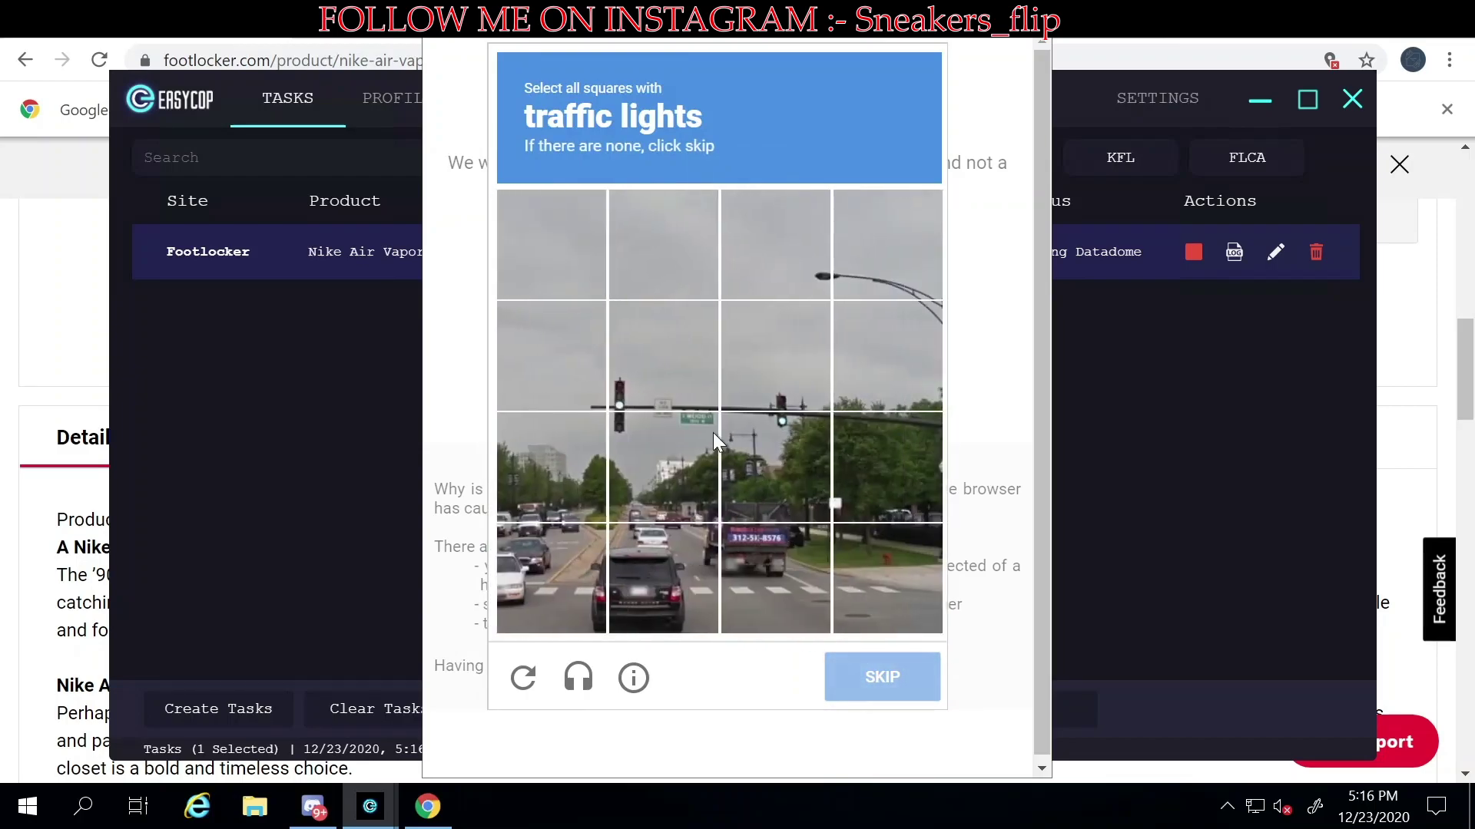
# - Mark the traffic lights squares in the last two traffic lights grids
pyautogui.click(645, 369)
pyautogui.click(662, 465)
pyautogui.click(779, 472)
pyautogui.click(794, 385)
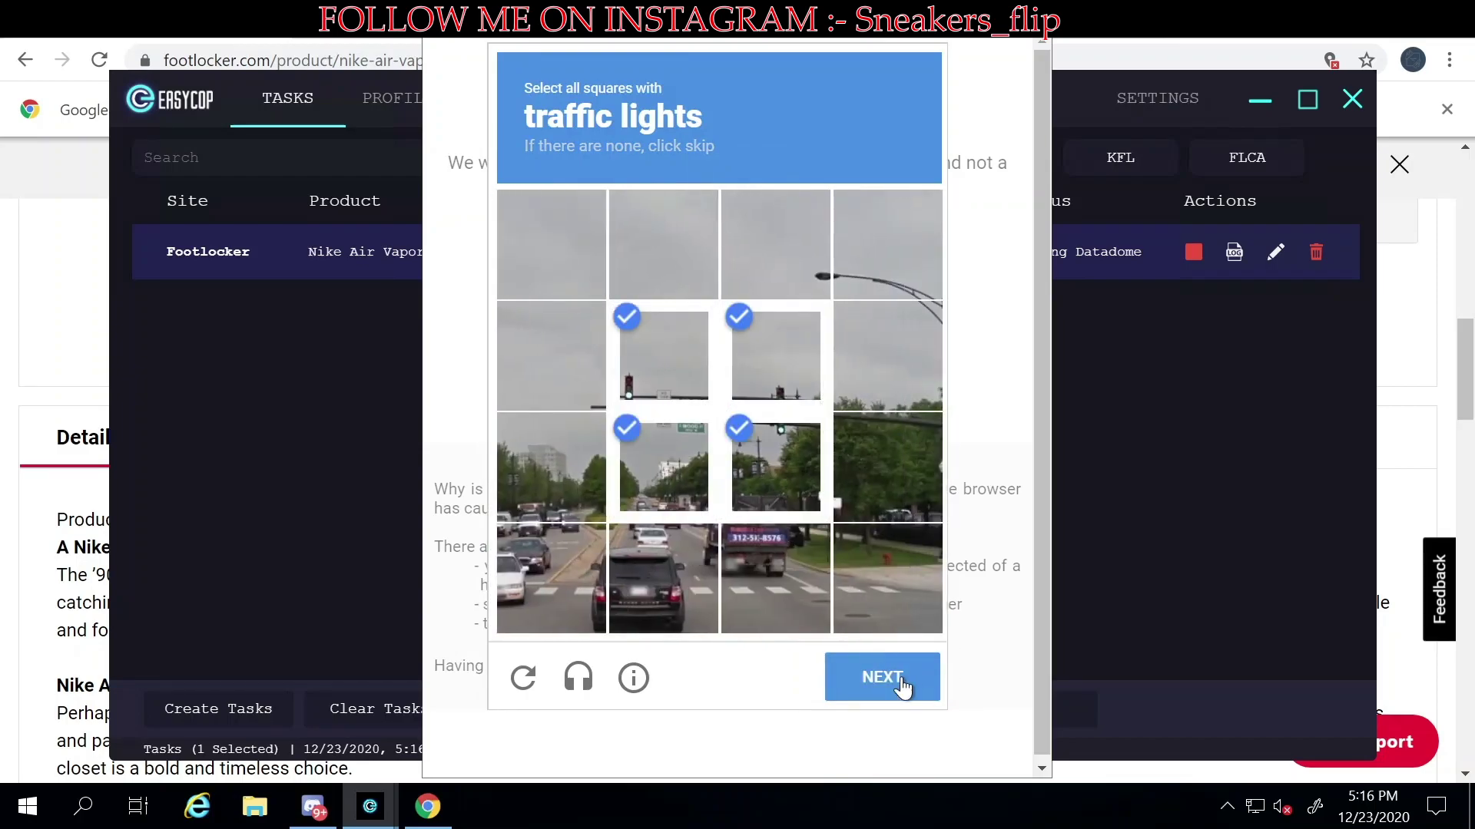
pyautogui.click(898, 676)
pyautogui.click(678, 491)
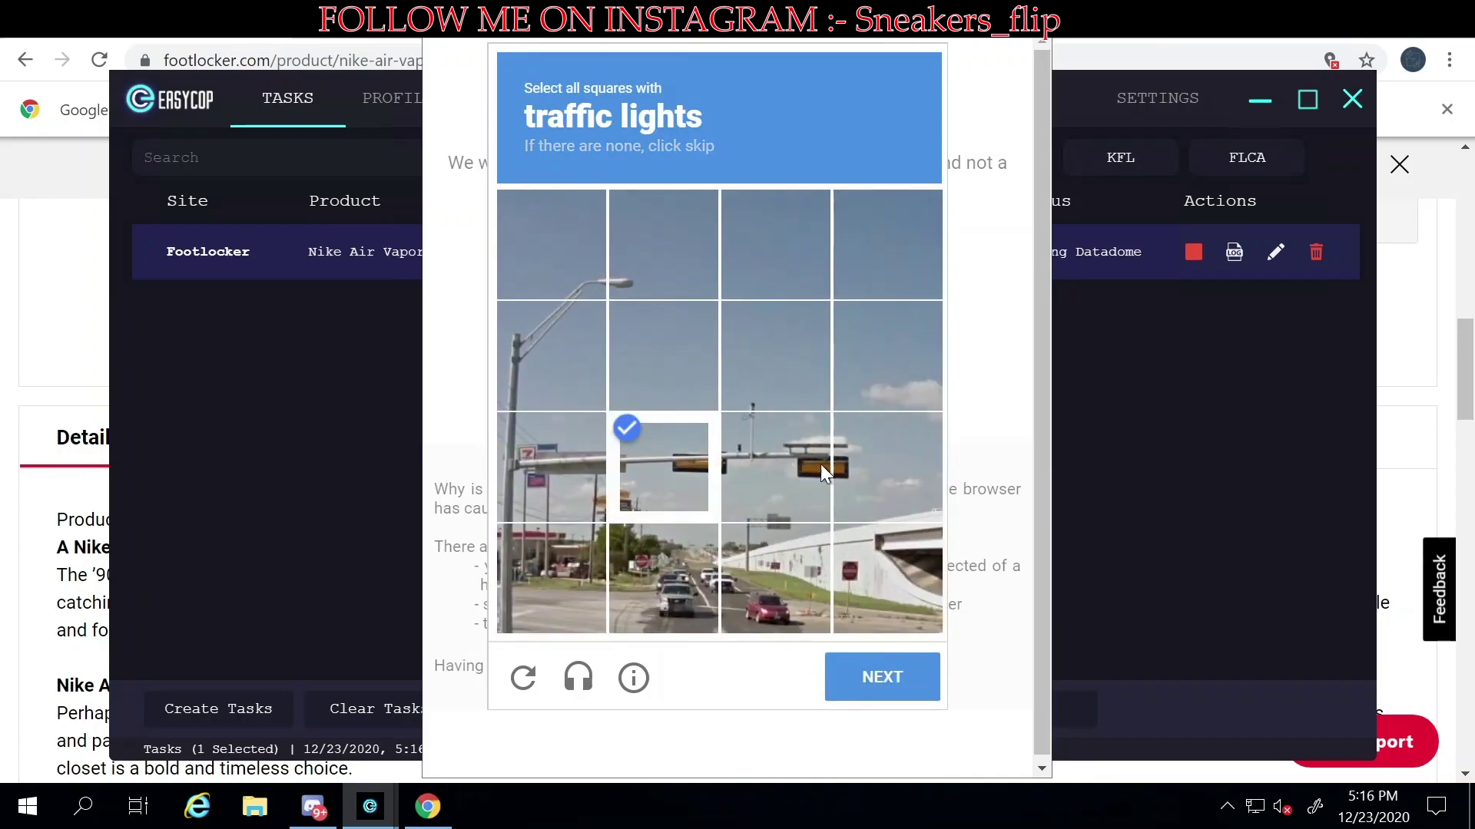
pyautogui.click(776, 465)
pyautogui.click(885, 467)
pyautogui.click(897, 686)
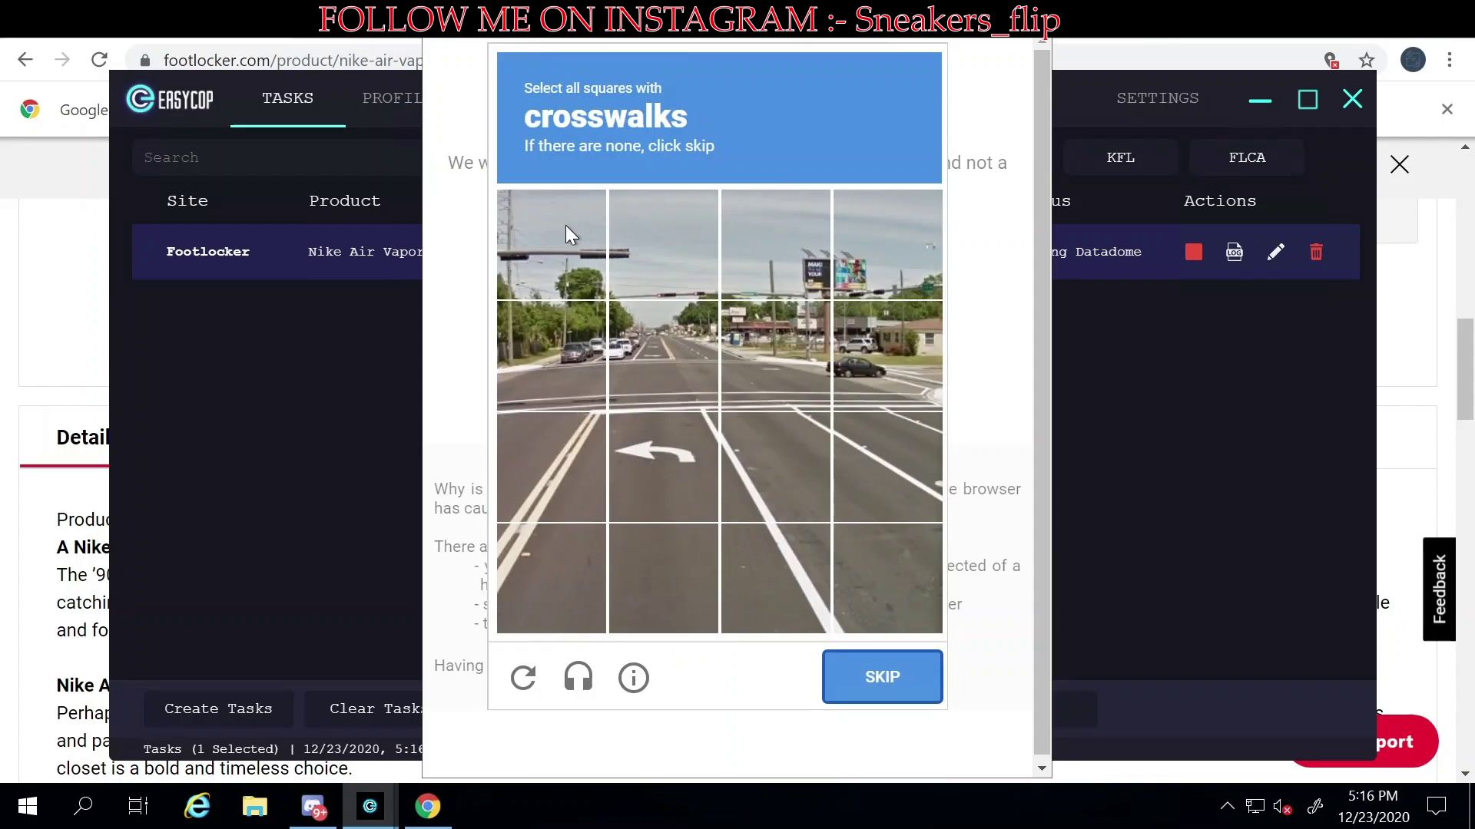
# - Select the eight crosswalk squares and submit the final challenge
pyautogui.click(572, 430)
pyautogui.click(678, 435)
pyautogui.click(776, 440)
pyautogui.click(864, 440)
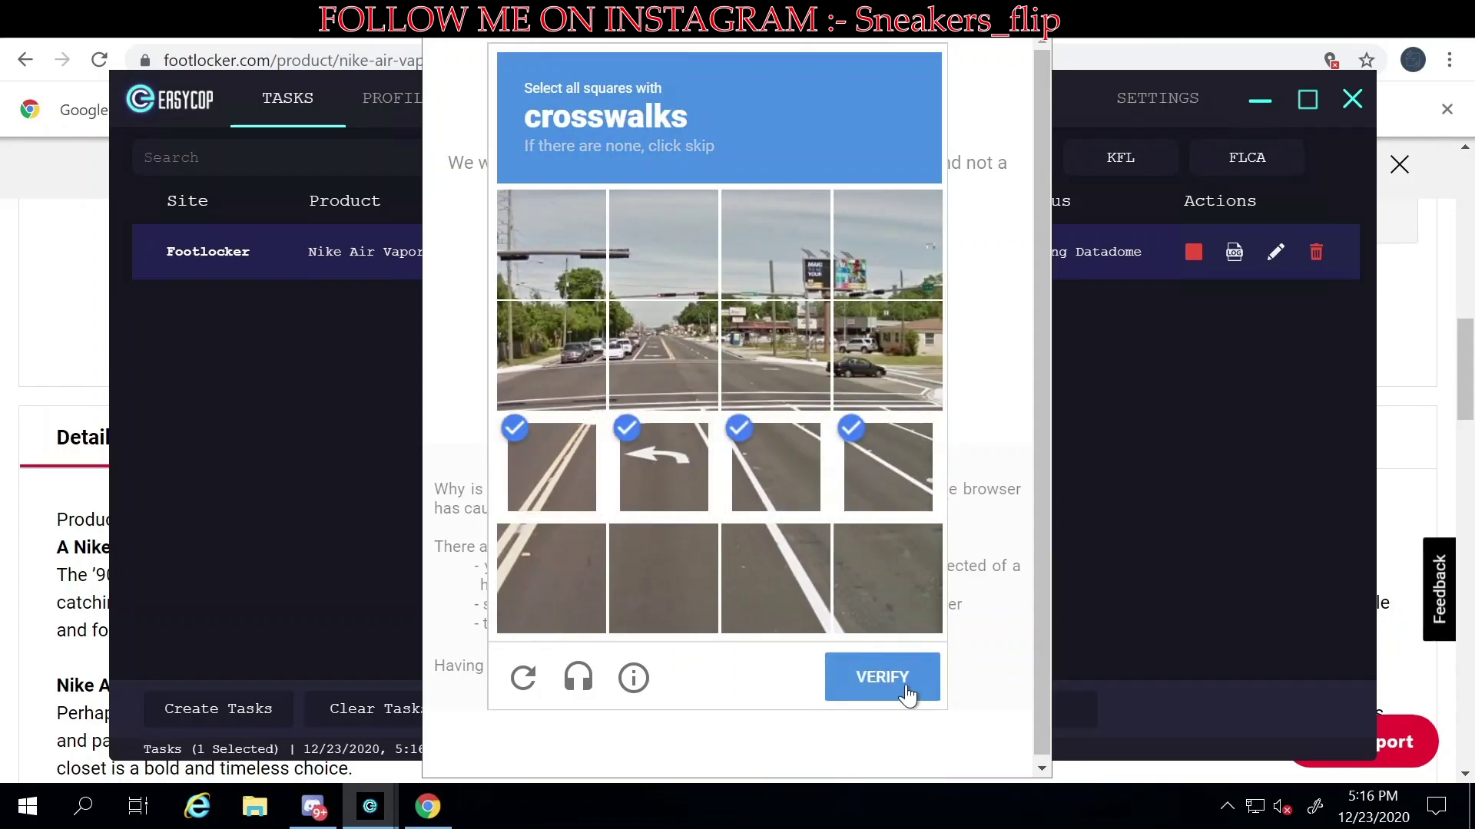
pyautogui.click(883, 360)
pyautogui.click(757, 376)
pyautogui.click(622, 376)
pyautogui.click(553, 361)
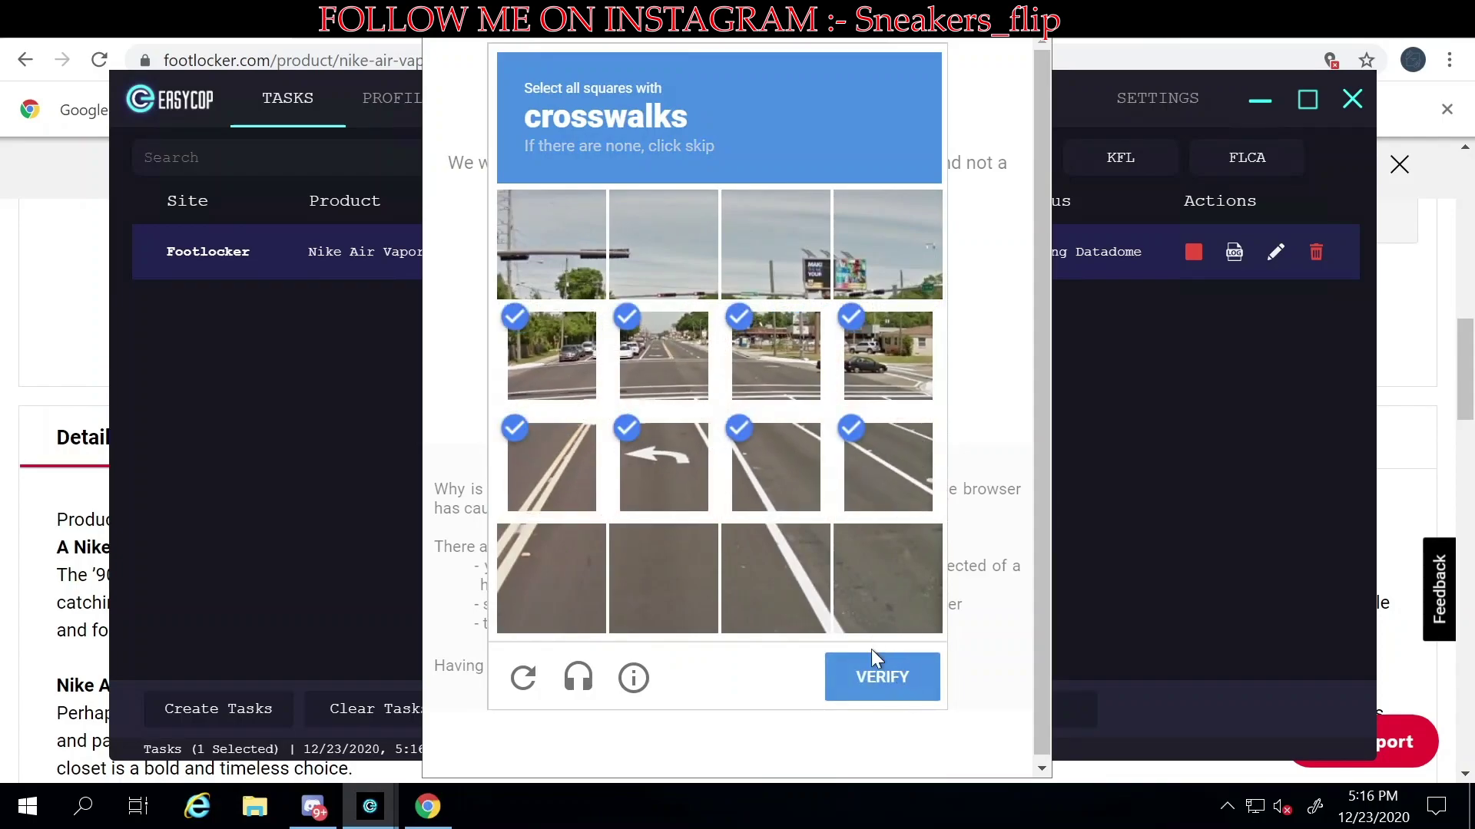
pyautogui.click(866, 680)
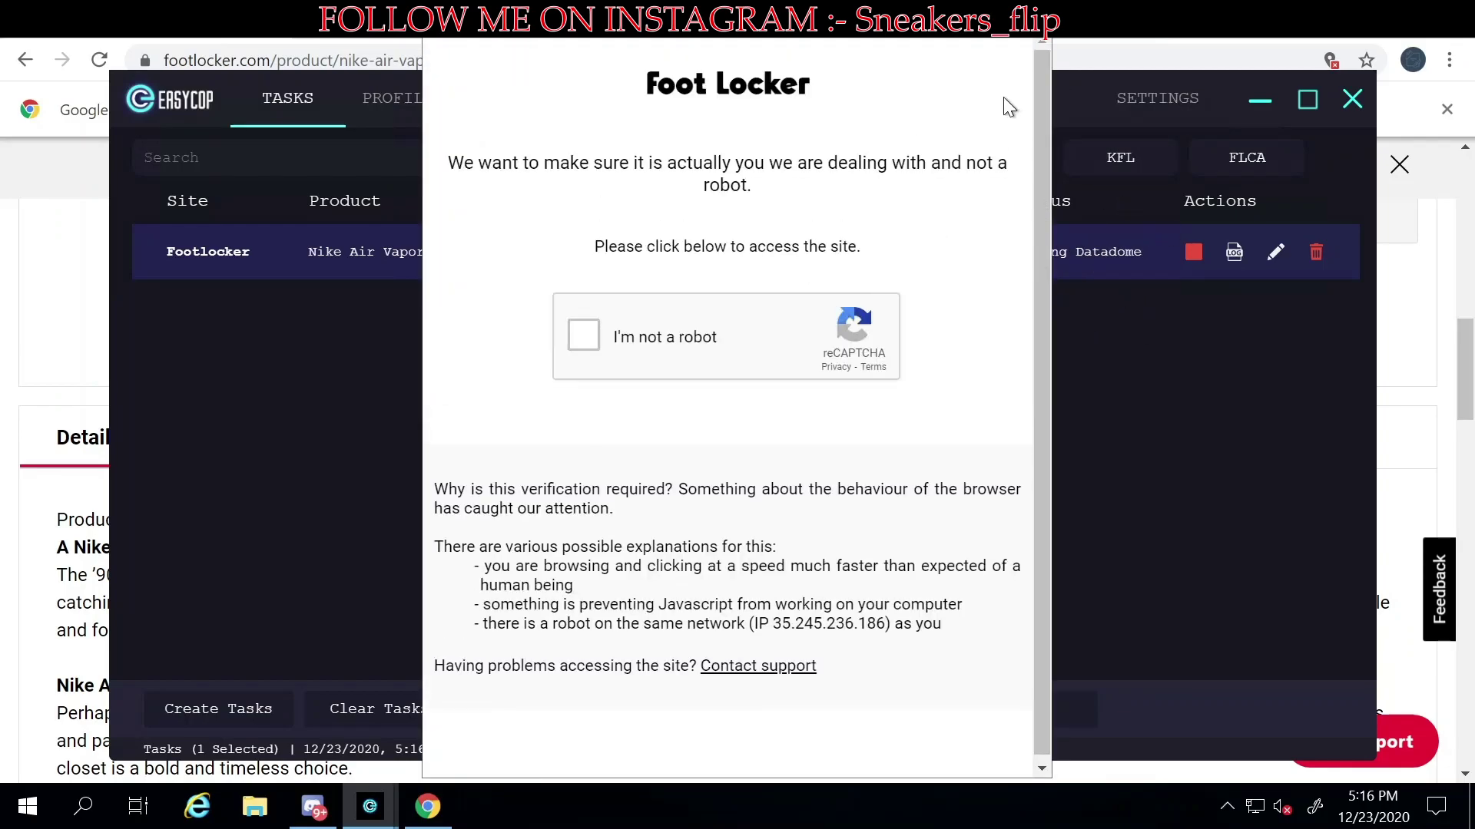
pyautogui.moveTo(1003, 97); pyautogui.dragTo(989, 232)
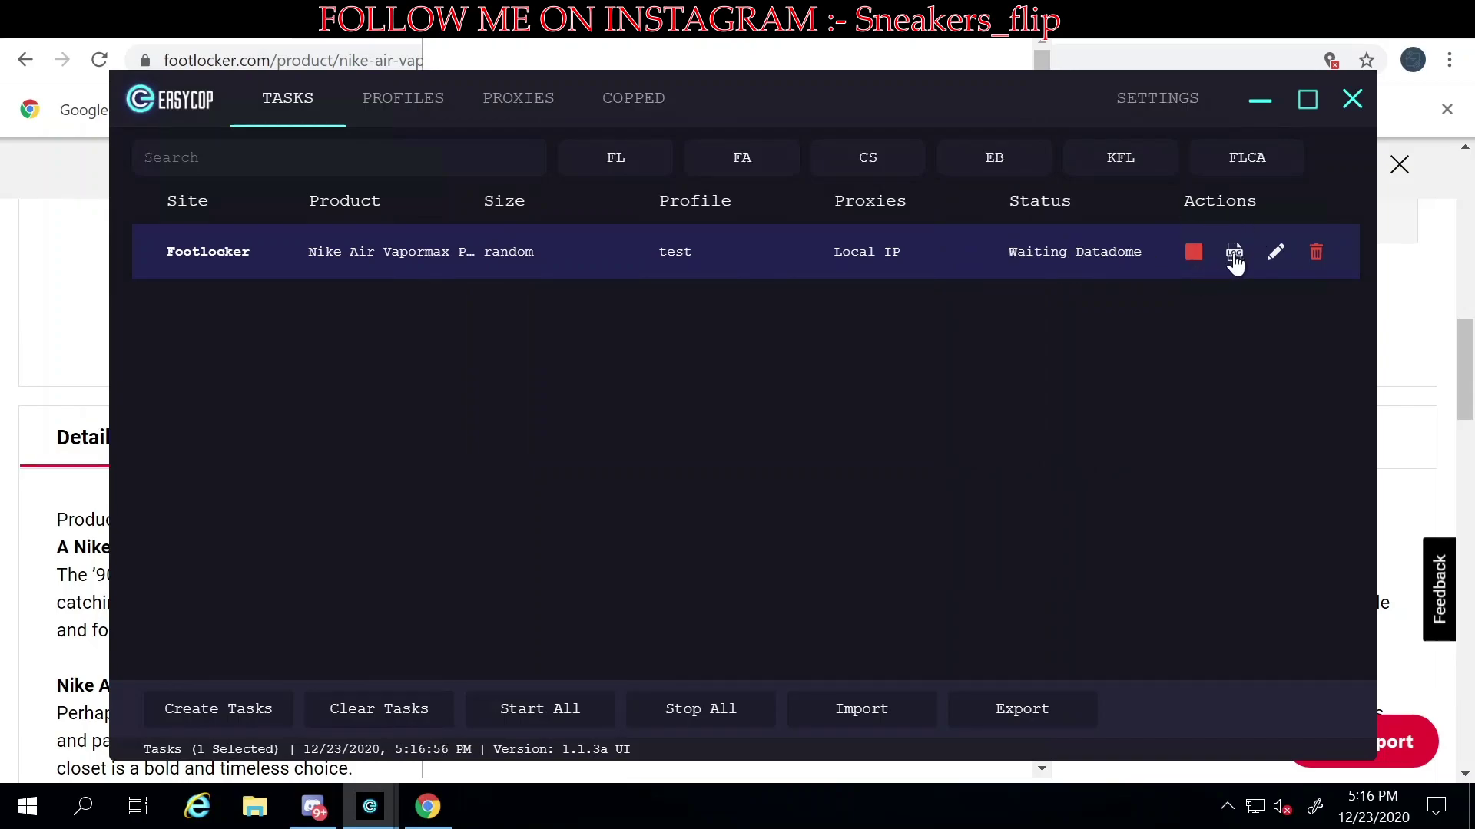
# - Stop the running Footlocker test task and review its log output
pyautogui.click(1187, 256)
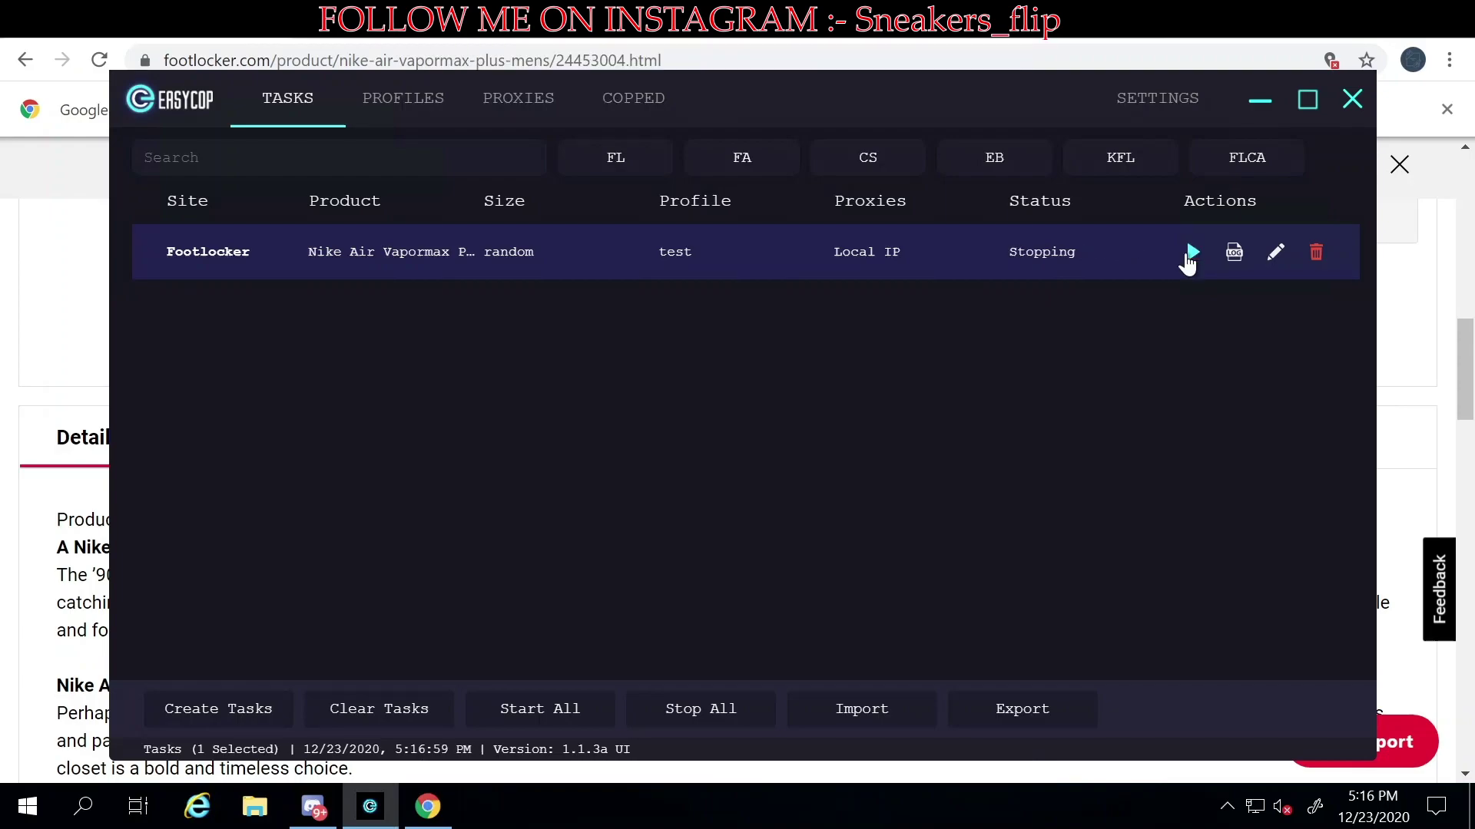
pyautogui.click(1235, 252)
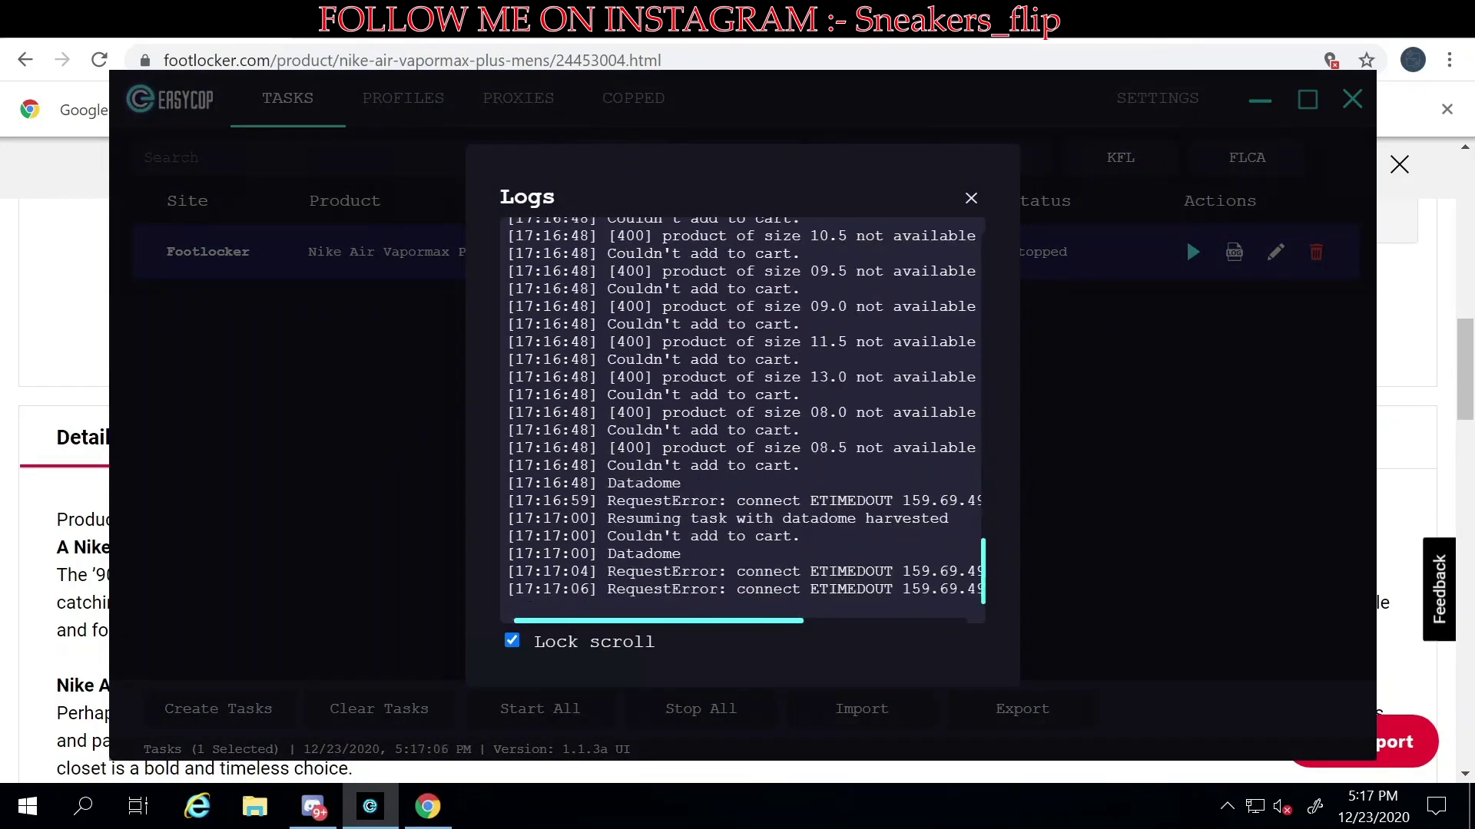
pyautogui.click(971, 199)
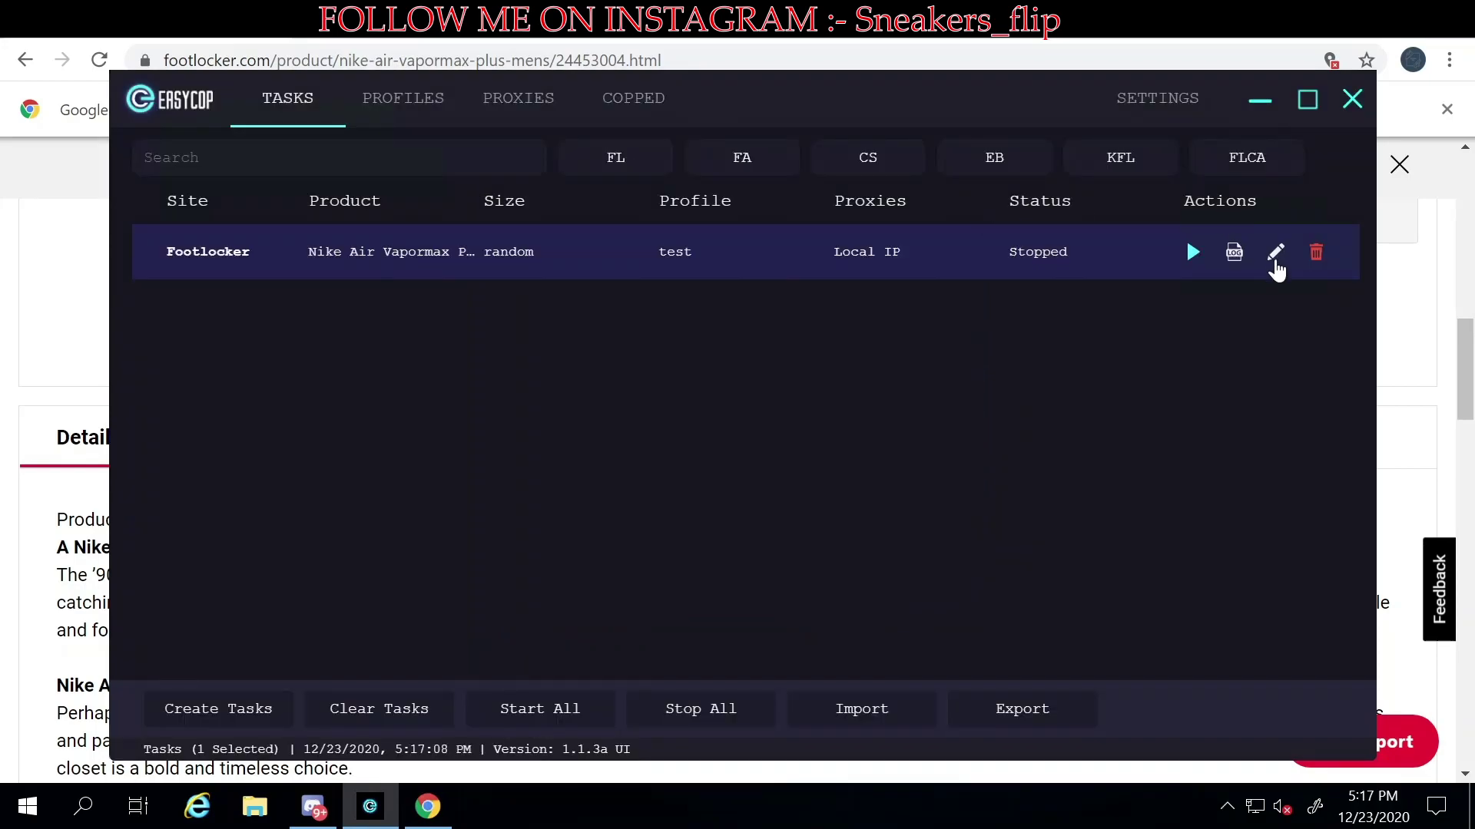
# - Inspect the Footlocker task's settings without changes, then delete the task, leaving 0 tasks
pyautogui.click(1275, 254)
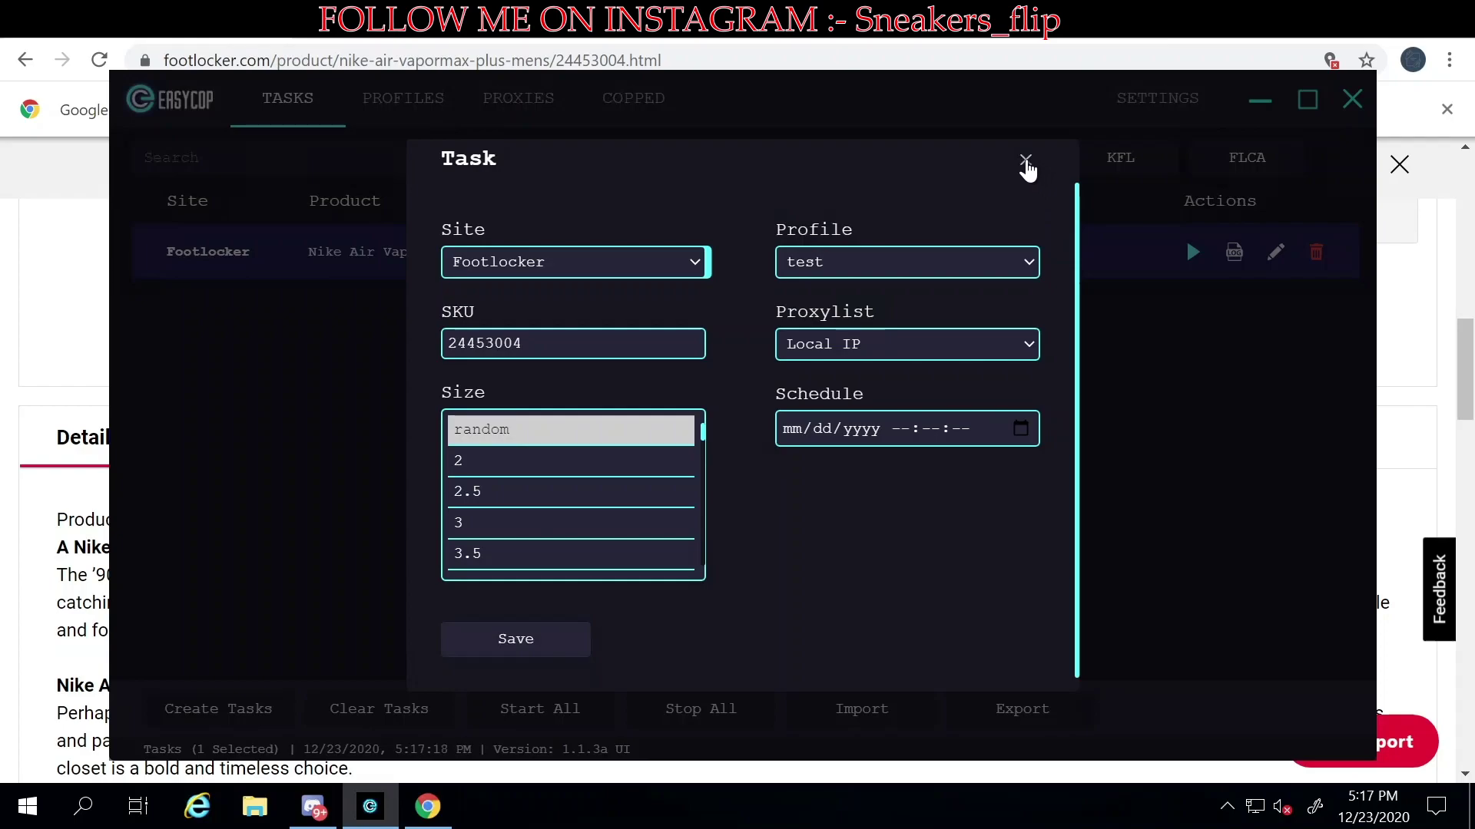
pyautogui.click(1026, 163)
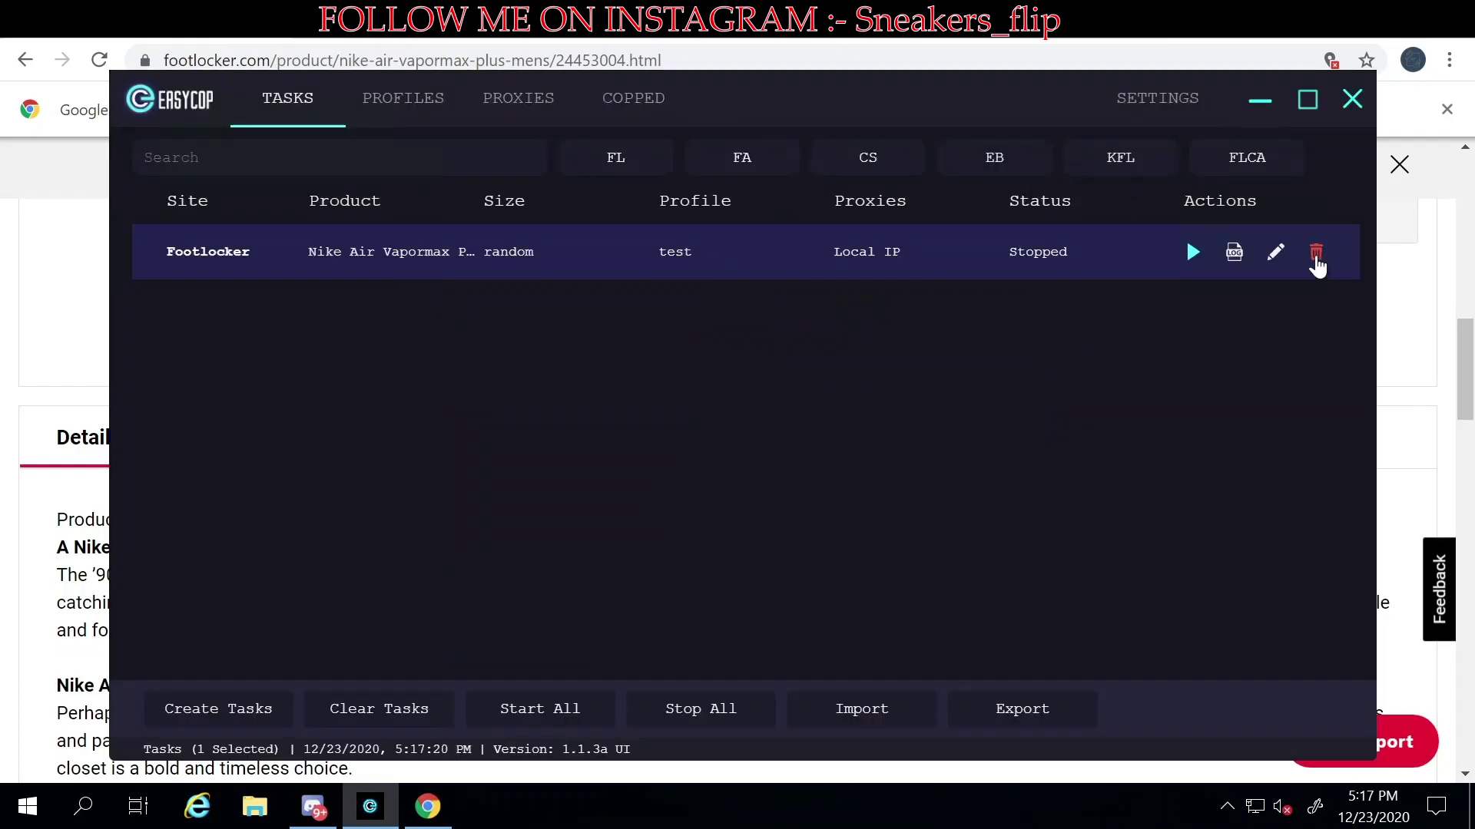
pyautogui.click(1315, 254)
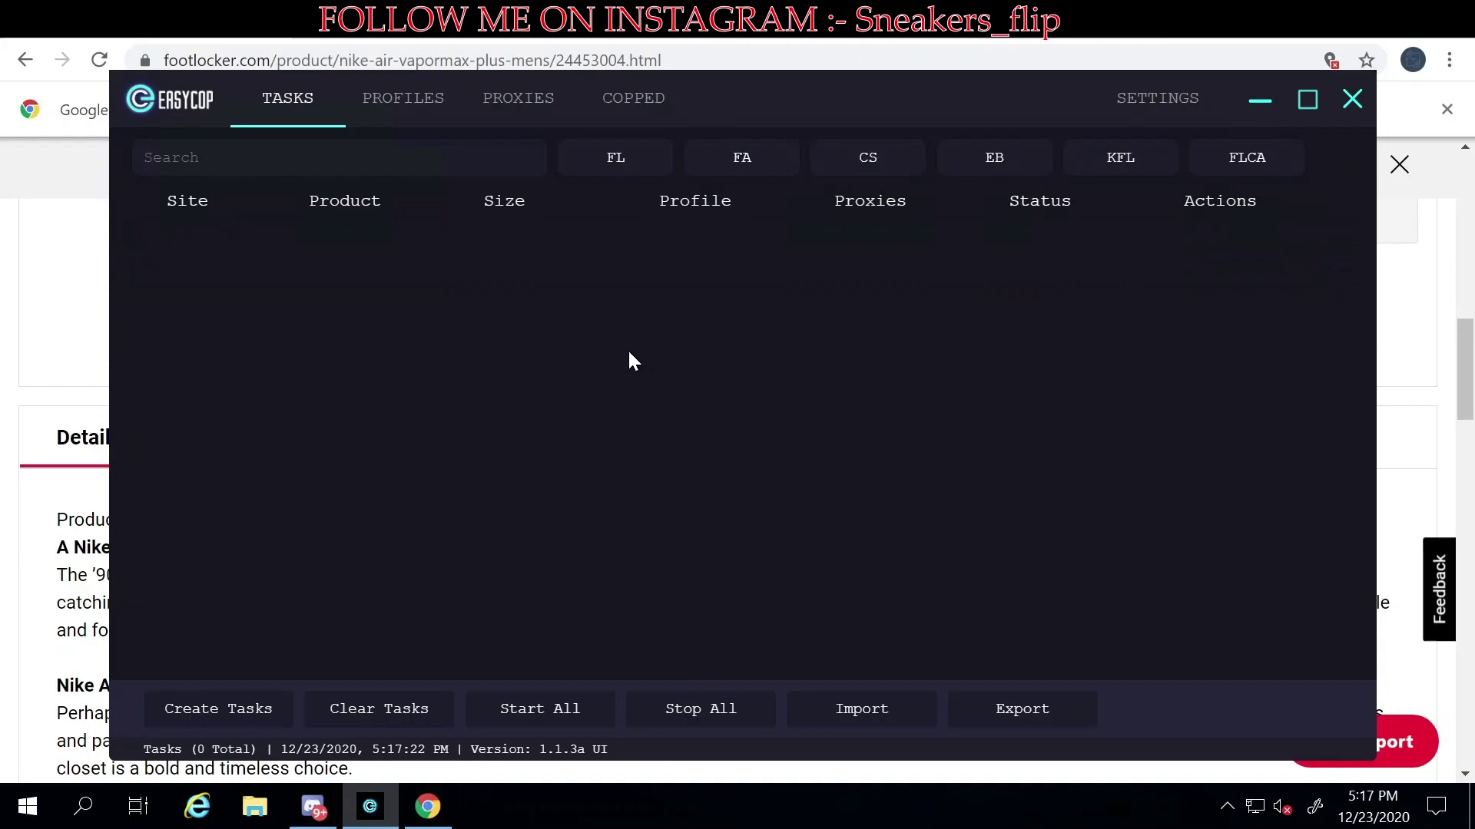